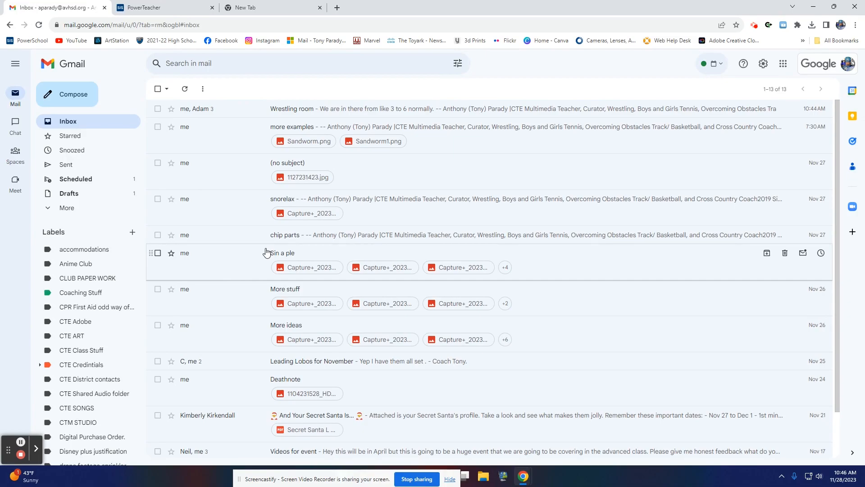
Step: View the 1127231423.jpg attachment of the e-mail without a subject and minimize the browser window
{"action": "left_click", "coordinate": [303, 179]}
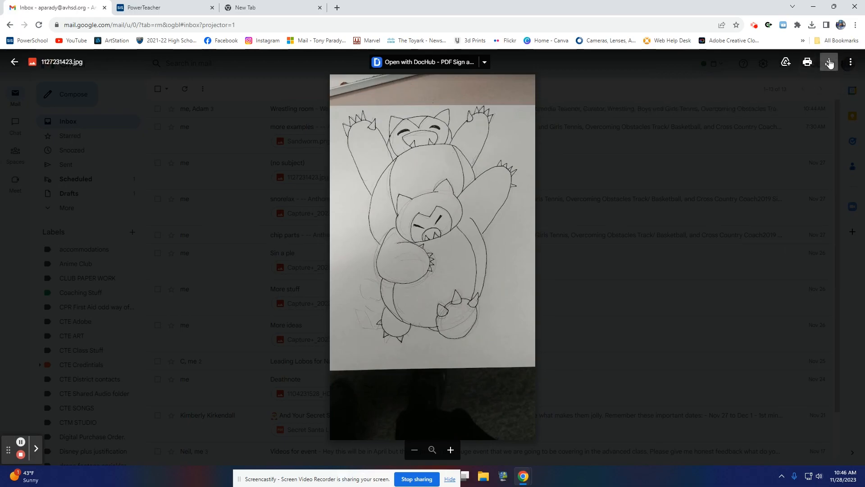
{"action": "left_click", "coordinate": [813, 6]}
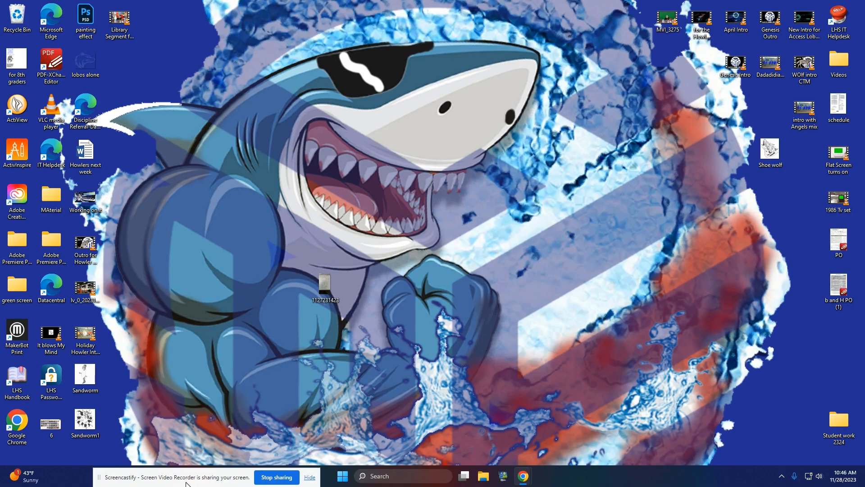
Step: Launch Adobe Photoshop 2022 from the list of installed apps
{"action": "left_click", "coordinate": [343, 476]}
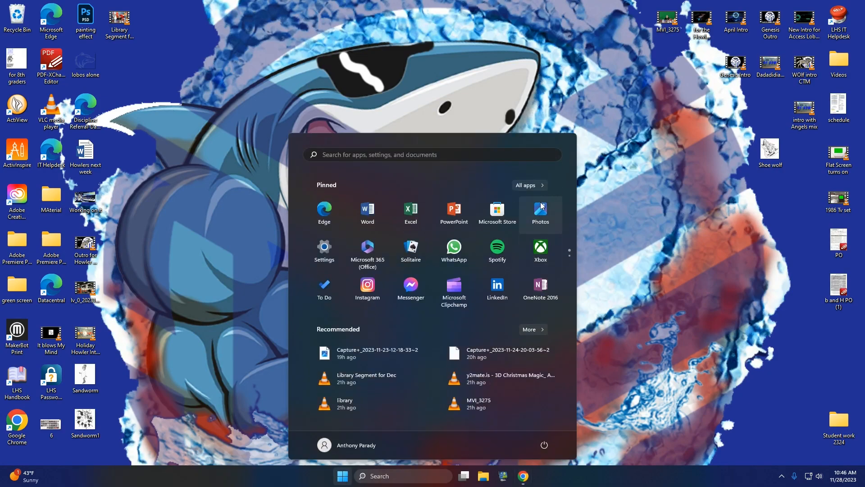
{"action": "left_click", "coordinate": [536, 185]}
{"action": "scroll", "coordinate": [323, 234], "scroll_direction": "down", "scroll_amount": 2}
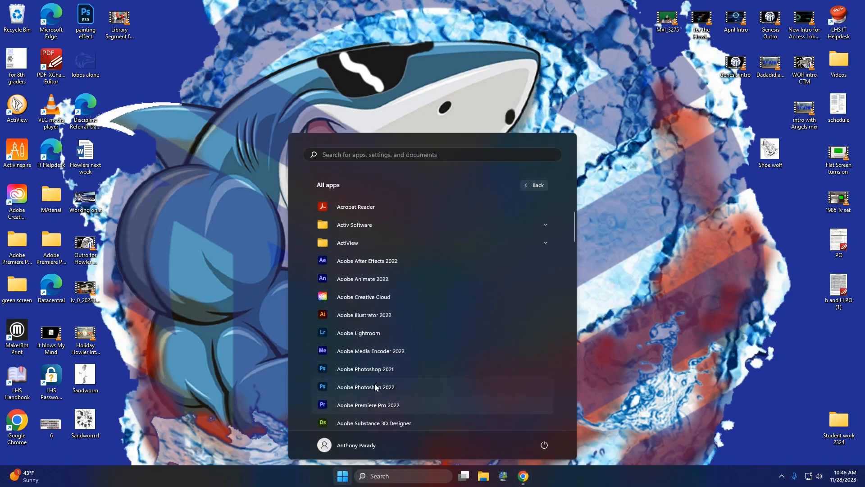
{"action": "left_click", "coordinate": [373, 388]}
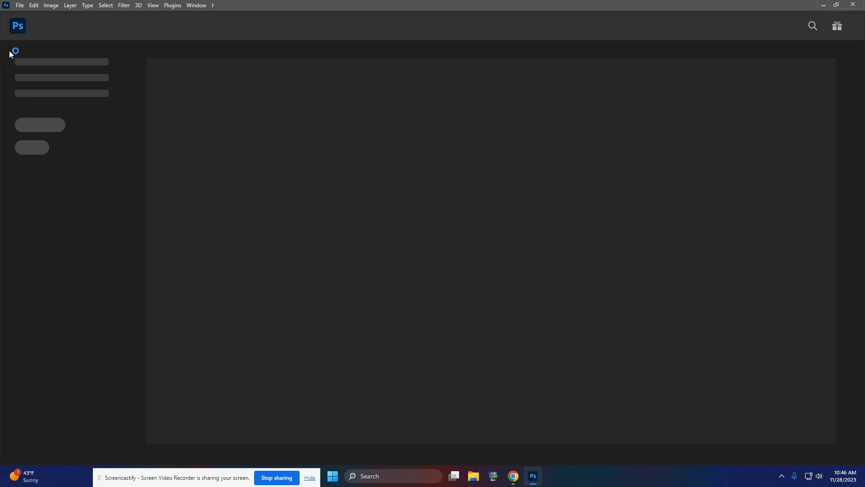
Step: Clear the list of recently opened files
{"action": "left_click", "coordinate": [21, 4]}
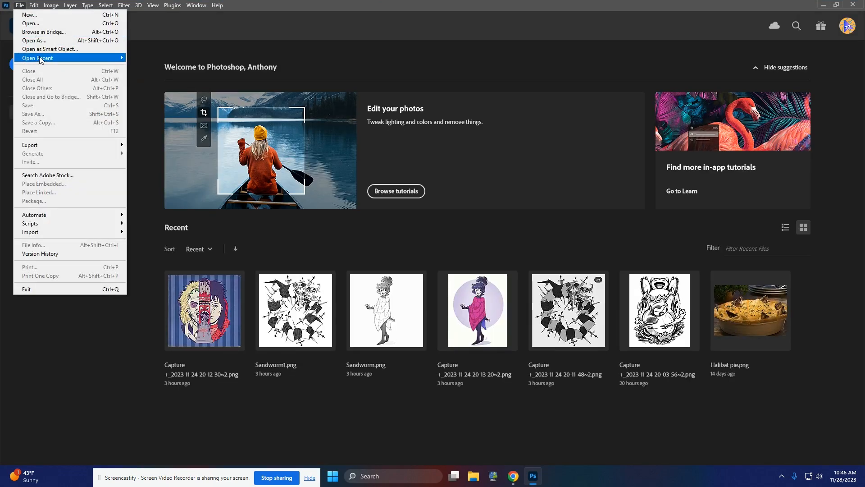
{"action": "mouse_move", "coordinate": [41, 59]}
{"action": "left_click", "coordinate": [154, 121]}
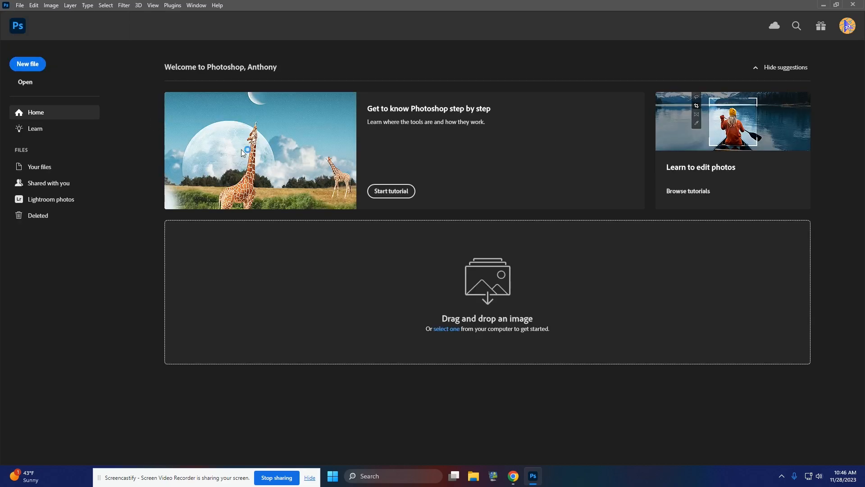
Step: Create a new 15 x 15 inch document at 72 ppi from the recent custom preset
{"action": "left_click", "coordinate": [28, 64]}
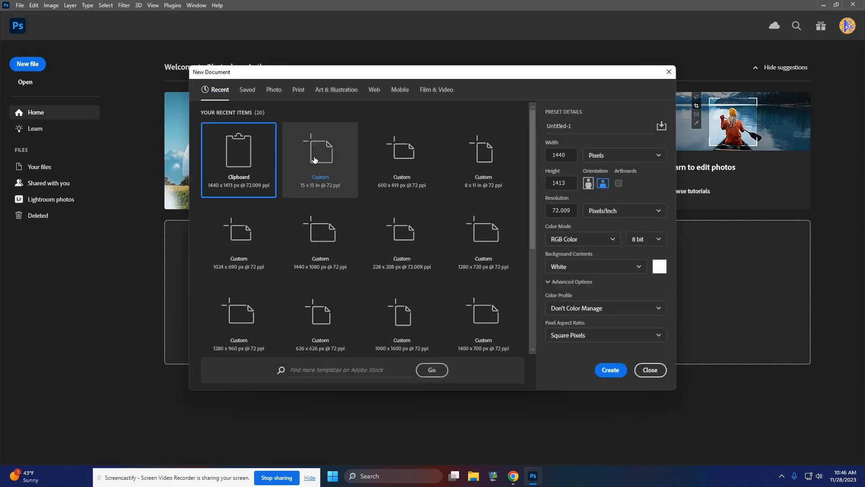
{"action": "left_click", "coordinate": [314, 160]}
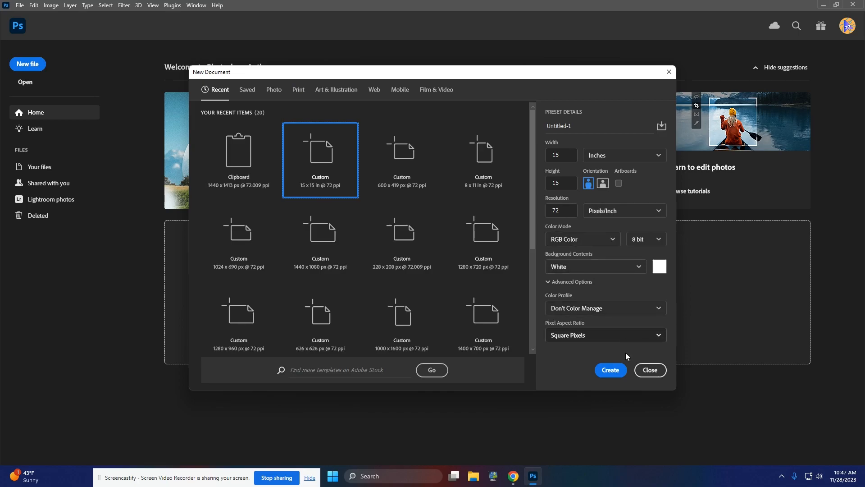
{"action": "left_click", "coordinate": [613, 371]}
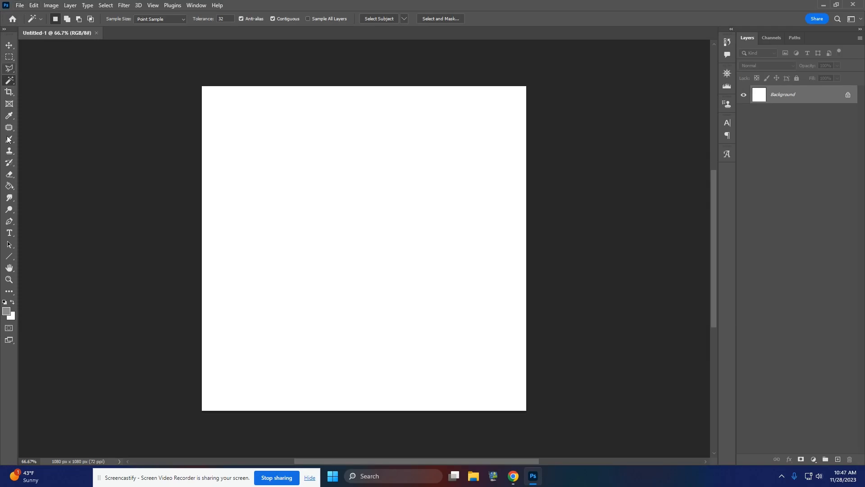
{"action": "left_click", "coordinate": [20, 6]}
{"action": "left_click", "coordinate": [23, 22]}
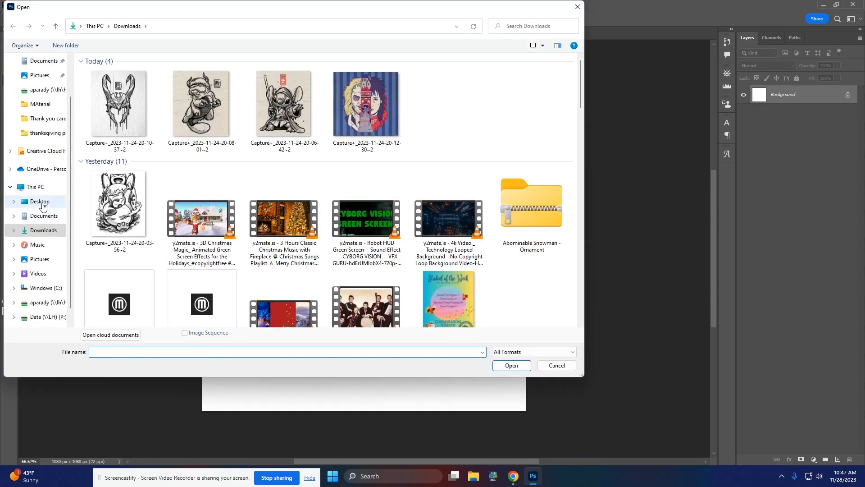
{"action": "left_click", "coordinate": [43, 202]}
{"action": "left_click", "coordinate": [499, 83]}
{"action": "left_click", "coordinate": [517, 367]}
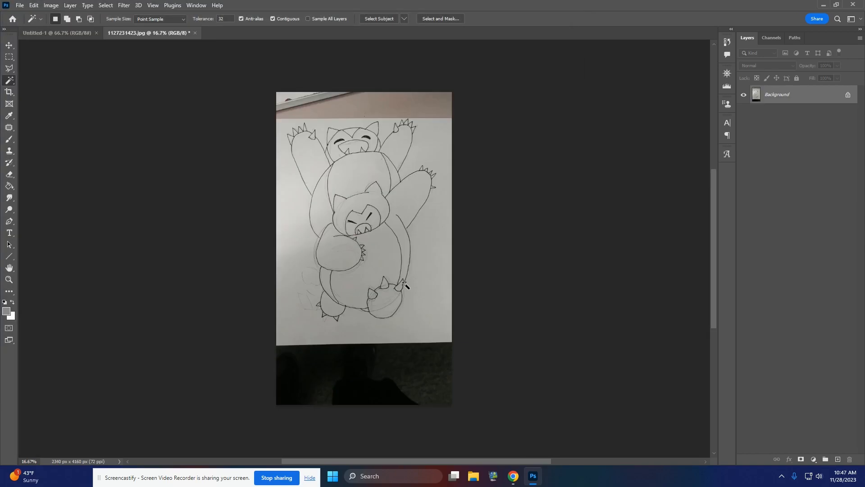
Step: Select the whole sketch on the paper with a rectangular marquee, leaving out the dark area below, and copy it
{"action": "left_click", "coordinate": [9, 57]}
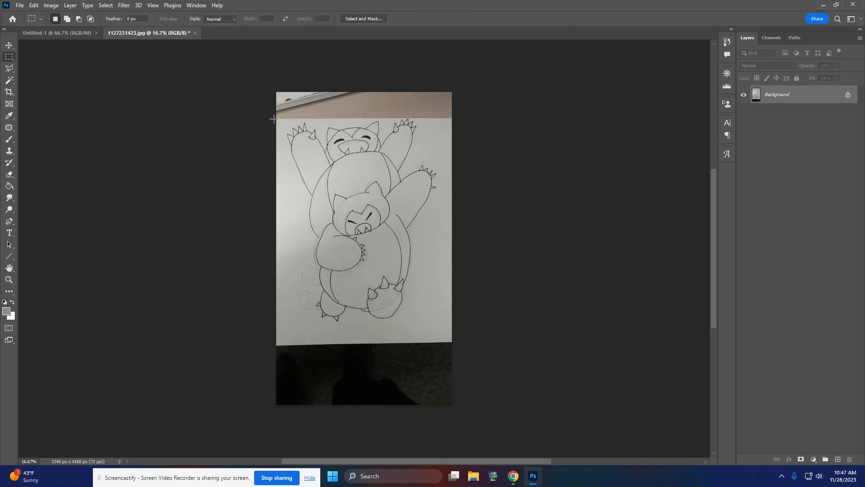
{"action": "mouse_move", "coordinate": [274, 119]}
{"action": "left_mouse_down"}
{"action": "mouse_move", "coordinate": [387, 142]}
{"action": "mouse_move", "coordinate": [453, 180]}
{"action": "mouse_move", "coordinate": [473, 329]}
{"action": "left_mouse_up"}
{"action": "left_click_drag", "start_coordinate": [371, 171], "coordinate": [372, 166]}
Step: Paste the copied sketch into the Untitled-1 document and close the original photo without saving it
{"action": "left_click", "coordinate": [78, 32]}
{"action": "key", "text": "ctrl+v"}
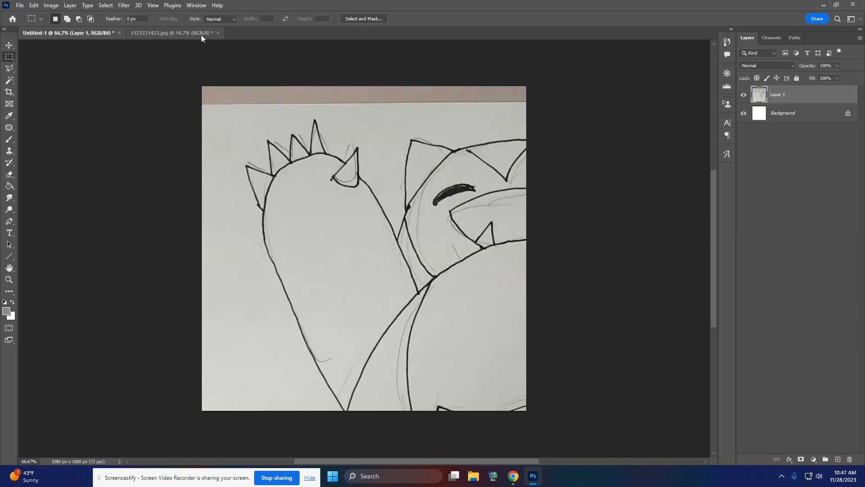
{"action": "left_click", "coordinate": [218, 33]}
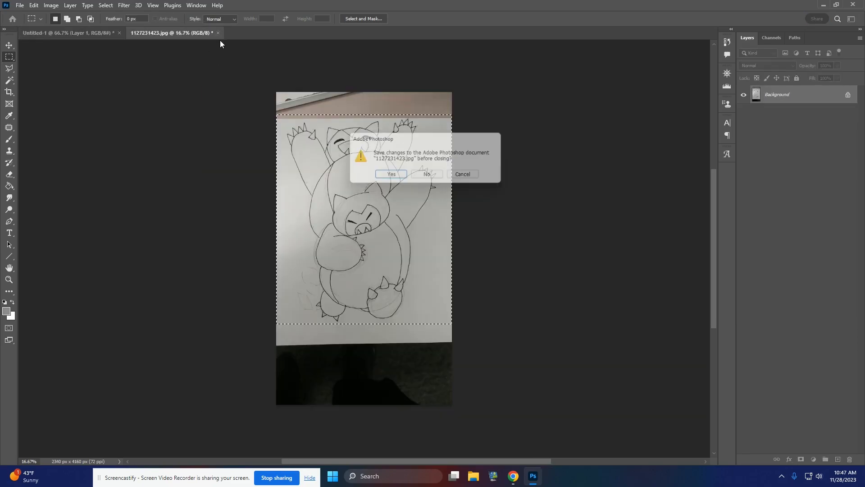
{"action": "left_click", "coordinate": [426, 176]}
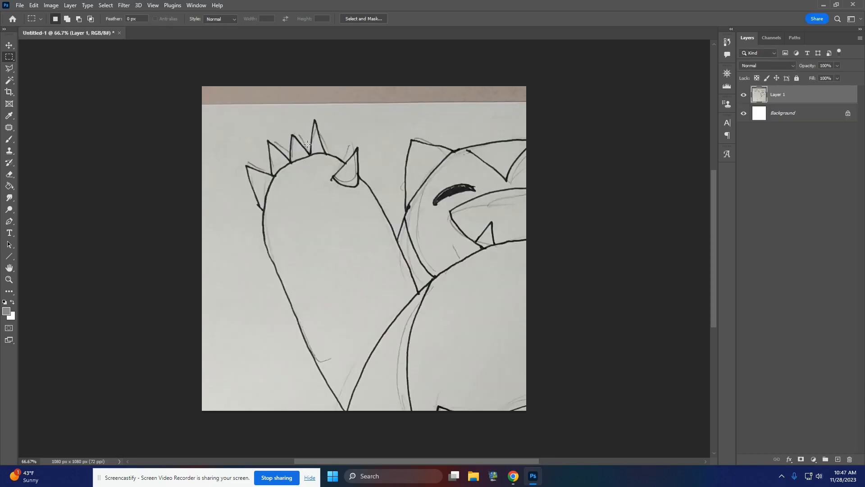
Step: Scale the pasted sketch layer proportionally to about 38.65% and centre it on the canvas so the full drawing fits
{"action": "key", "text": "ctrl+t"}
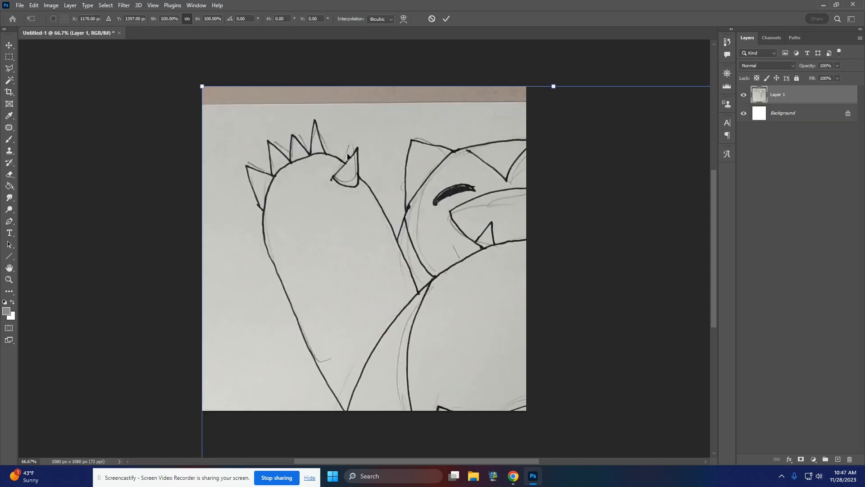
{"action": "left_click_drag", "start_coordinate": [202, 86], "coordinate": [473, 322]}
{"action": "left_click_drag", "start_coordinate": [488, 366], "coordinate": [258, 142]}
{"action": "left_click_drag", "start_coordinate": [202, 113], "coordinate": [311, 229]}
{"action": "left_click_drag", "start_coordinate": [335, 289], "coordinate": [208, 122]}
{"action": "left_click_drag", "start_coordinate": [188, 87], "coordinate": [255, 164]}
{"action": "left_click_drag", "start_coordinate": [354, 279], "coordinate": [312, 206]}
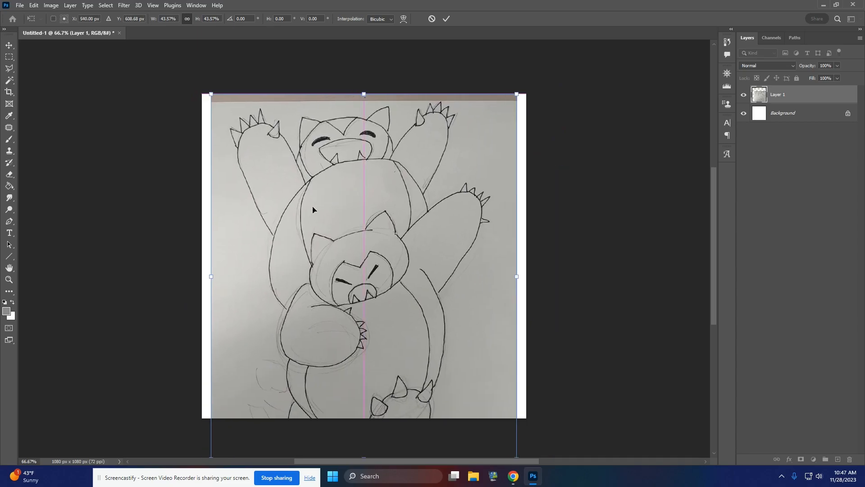
{"action": "left_click_drag", "start_coordinate": [210, 93], "coordinate": [263, 155]}
{"action": "left_click_drag", "start_coordinate": [380, 278], "coordinate": [355, 216]}
{"action": "left_click_drag", "start_coordinate": [369, 400], "coordinate": [364, 418]}
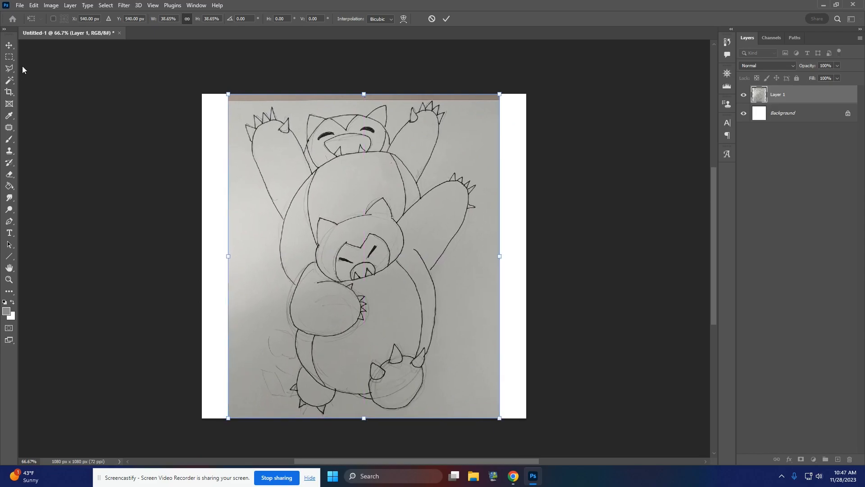
{"action": "left_click", "coordinate": [12, 57]}
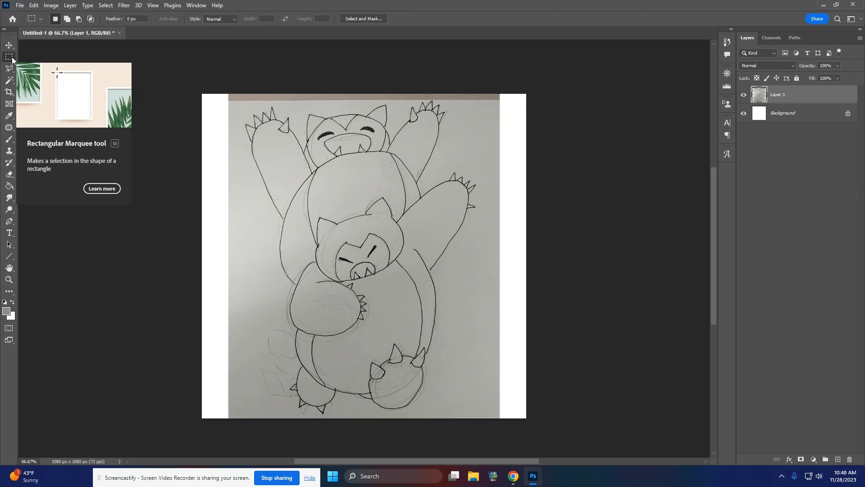
Step: Adjust the sketch layer's Brightness/Contrast to brightness 150 and contrast 100
{"action": "left_click", "coordinate": [51, 5]}
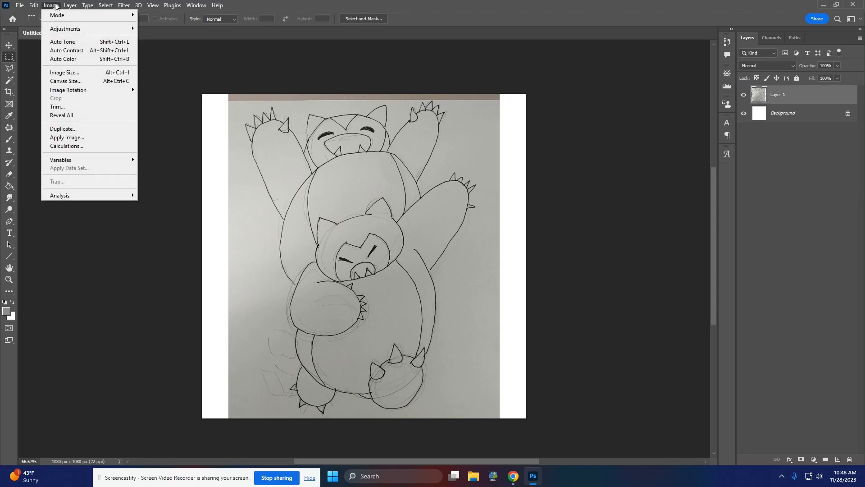
{"action": "mouse_move", "coordinate": [103, 28]}
{"action": "left_click", "coordinate": [208, 29]}
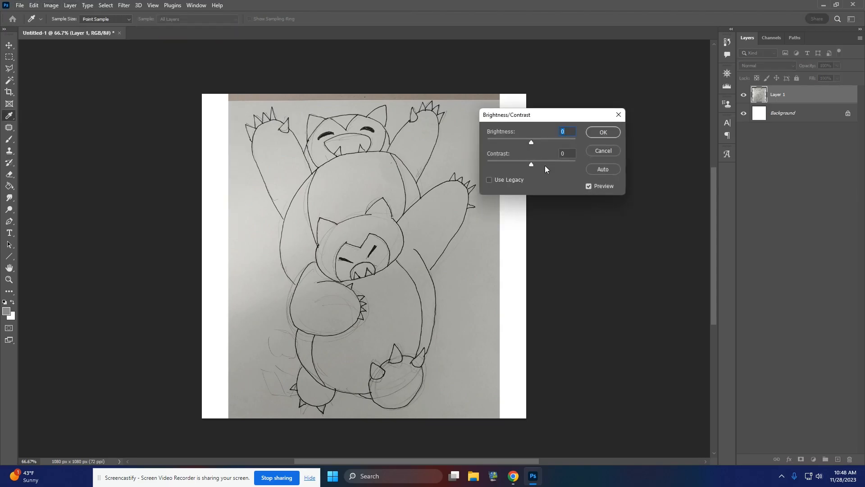
{"action": "mouse_move", "coordinate": [531, 143]}
{"action": "left_mouse_down"}
{"action": "mouse_move", "coordinate": [548, 142]}
{"action": "mouse_move", "coordinate": [564, 164]}
{"action": "mouse_move", "coordinate": [557, 143]}
{"action": "mouse_move", "coordinate": [587, 148]}
{"action": "mouse_move", "coordinate": [591, 162]}
{"action": "left_mouse_up"}
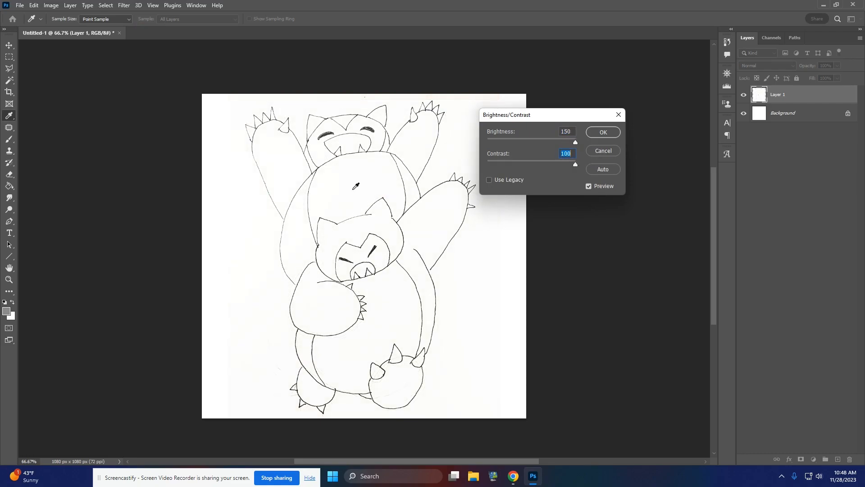
{"action": "left_click", "coordinate": [603, 132]}
{"action": "key", "text": "m"}
Step: Apply a Levels adjustment to the sketch layer, shifting the black, midtone and white input points to clean up the paper background
{"action": "left_click", "coordinate": [51, 5]}
{"action": "mouse_move", "coordinate": [60, 28]}
{"action": "left_click", "coordinate": [153, 37]}
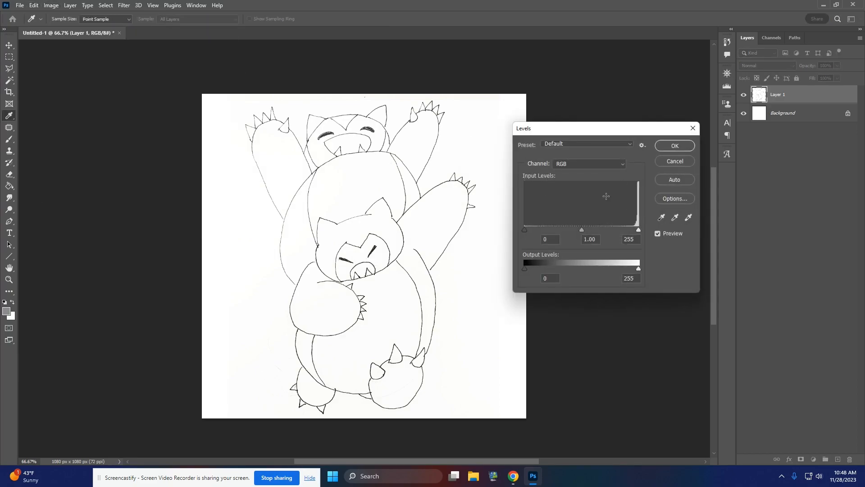
{"action": "left_click_drag", "start_coordinate": [578, 229], "coordinate": [603, 229]}
{"action": "left_click_drag", "start_coordinate": [526, 230], "coordinate": [548, 230]}
{"action": "left_click_drag", "start_coordinate": [638, 231], "coordinate": [608, 229]}
{"action": "mouse_move", "coordinate": [548, 229]}
{"action": "left_mouse_down"}
{"action": "mouse_move", "coordinate": [580, 230]}
{"action": "mouse_move", "coordinate": [535, 229]}
{"action": "left_mouse_up"}
{"action": "left_click", "coordinate": [682, 146]}
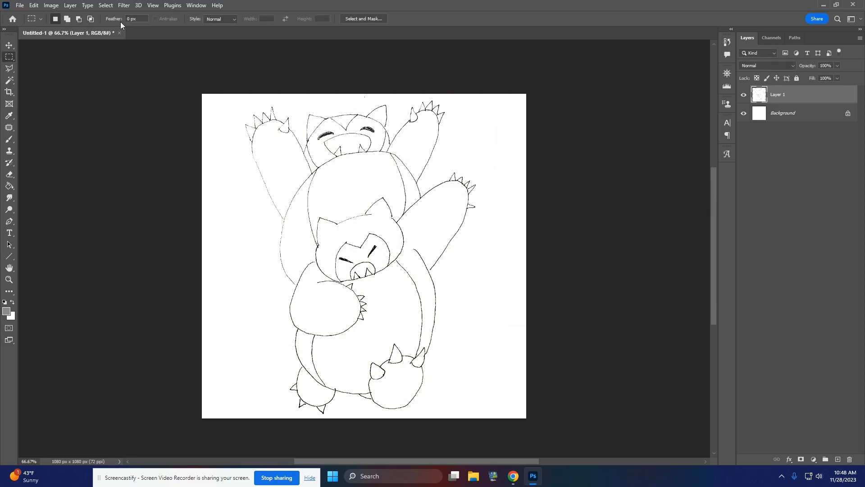
Step: Apply the Poster Edges filter to the sketch with edge thickness 1, edge intensity 5 and posterization 6
{"action": "left_click", "coordinate": [126, 5]}
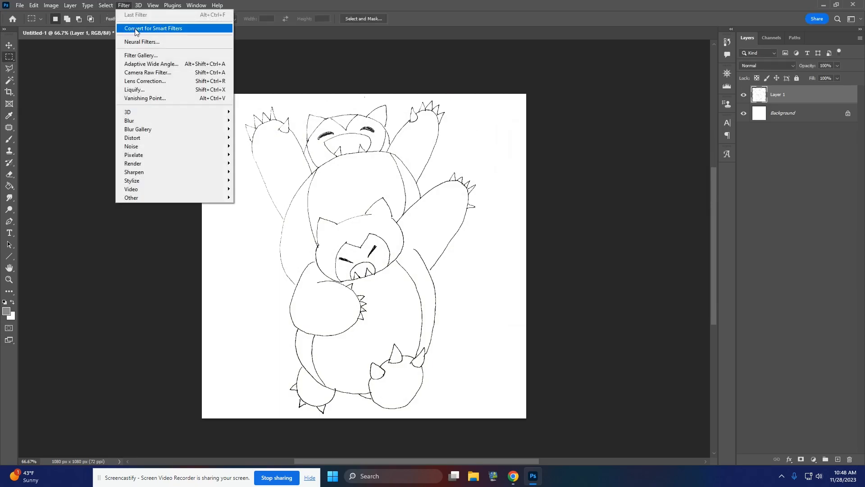
{"action": "left_click", "coordinate": [141, 55]}
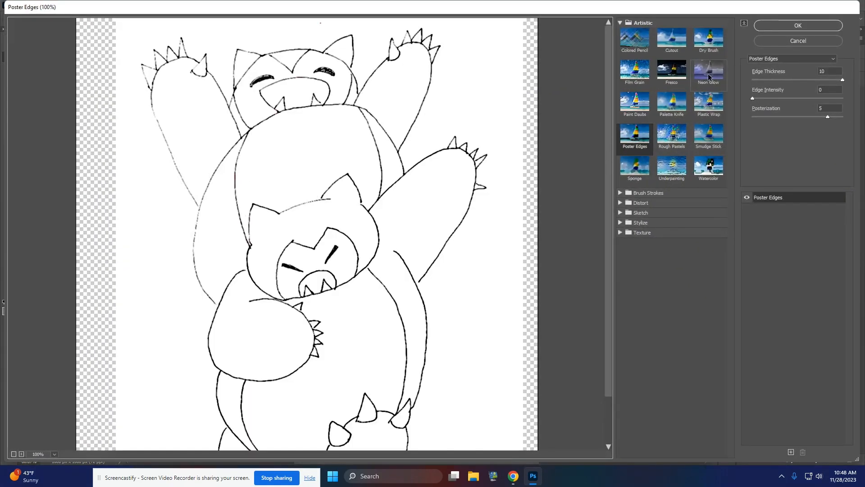
{"action": "left_click_drag", "start_coordinate": [778, 79], "coordinate": [861, 126]}
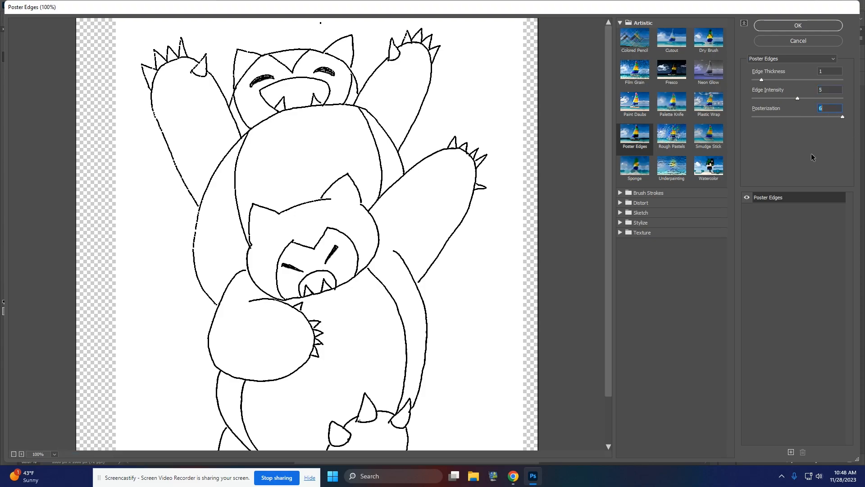
{"action": "left_click", "coordinate": [813, 26]}
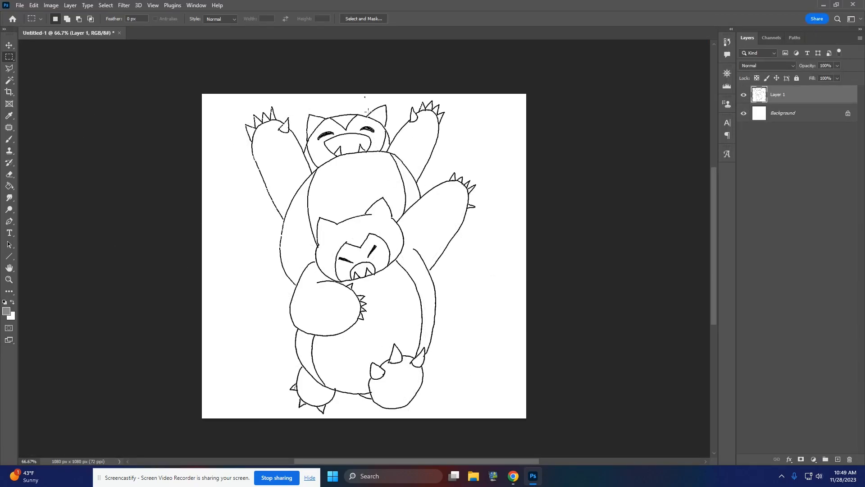
Step: Flatten the image and save it to the Desktop as a PNG named "snorlax demo" with the large file size option
{"action": "left_click", "coordinate": [70, 5]}
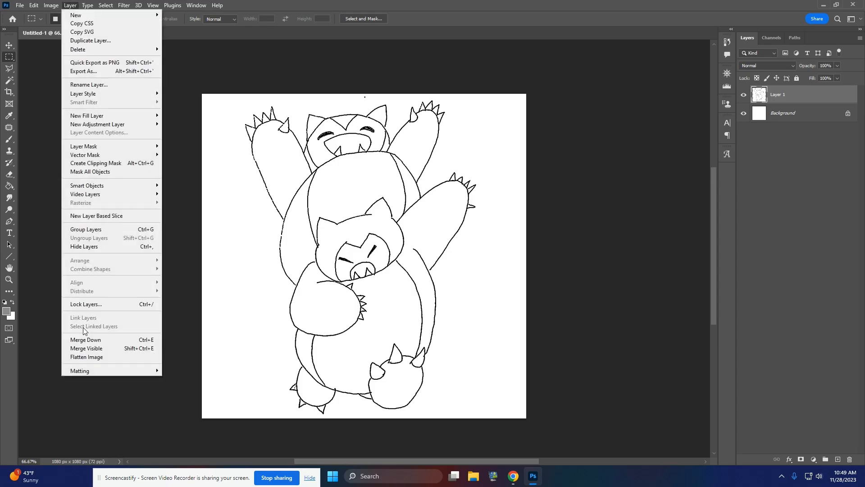
{"action": "left_click", "coordinate": [96, 356]}
{"action": "left_click", "coordinate": [20, 5]}
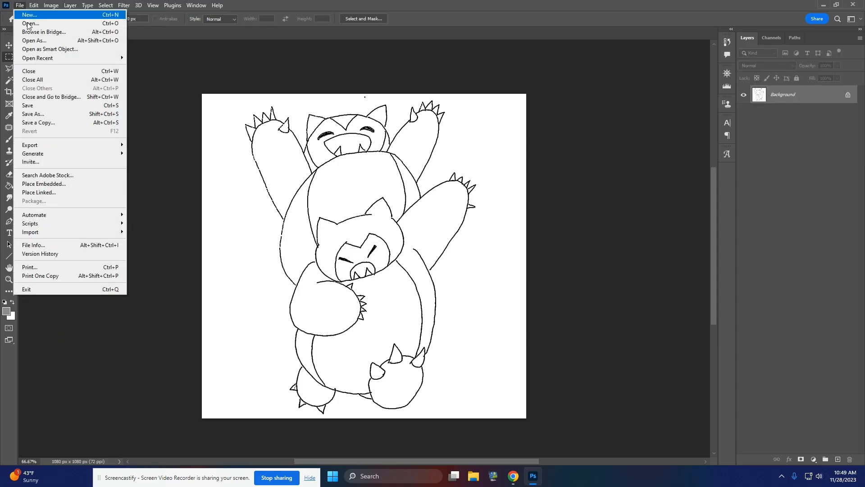
{"action": "left_click", "coordinate": [45, 113]}
{"action": "left_click", "coordinate": [291, 352]}
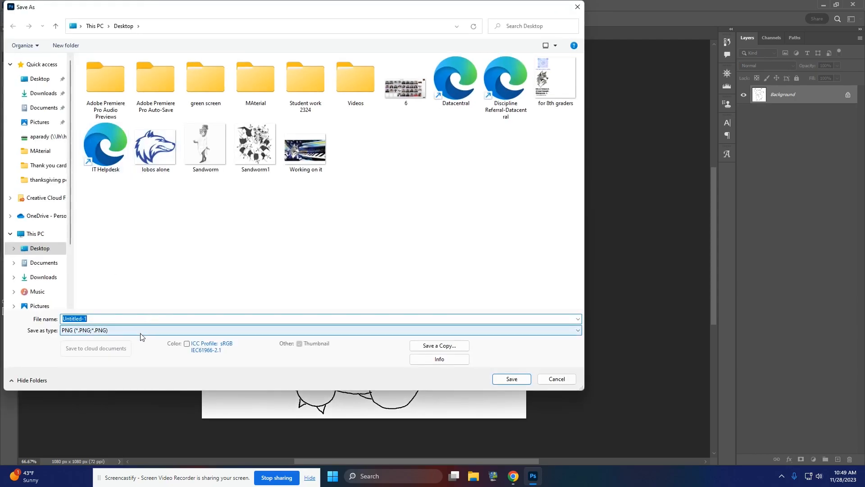
{"action": "type", "text": "snorlax demo"}
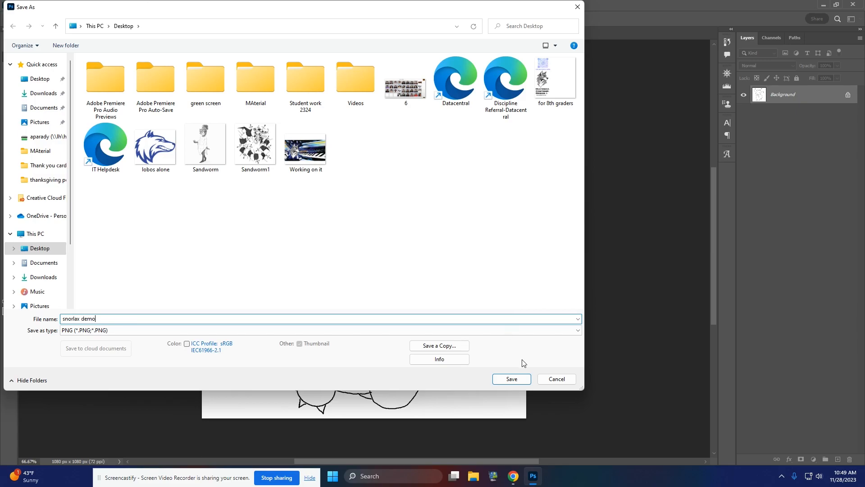
{"action": "left_click", "coordinate": [520, 382]}
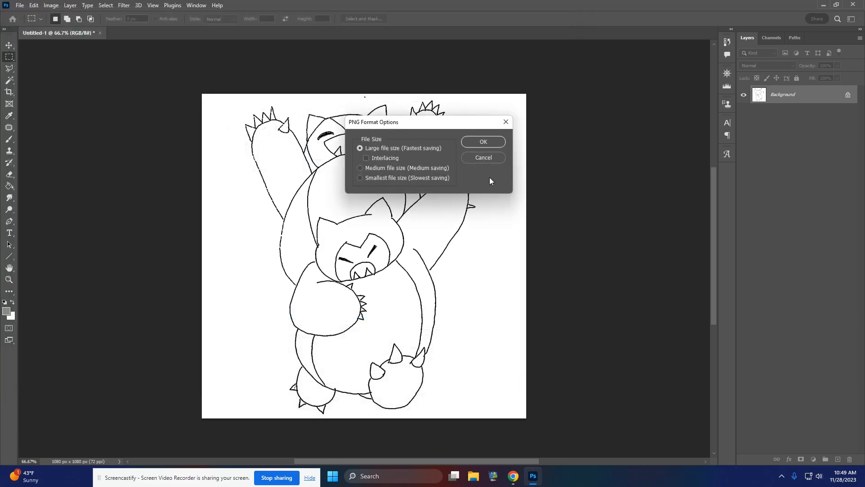
{"action": "left_click", "coordinate": [480, 140]}
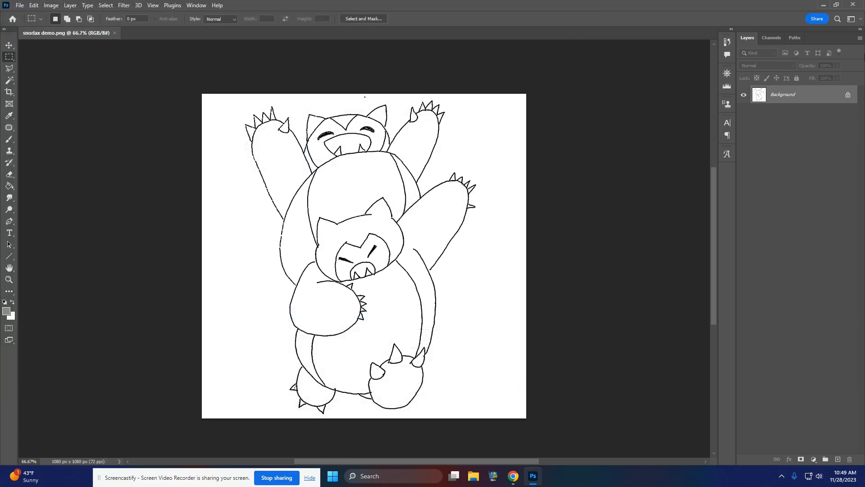
Step: Close Photoshop and launch Adobe Illustrator
{"action": "left_click", "coordinate": [856, 4]}
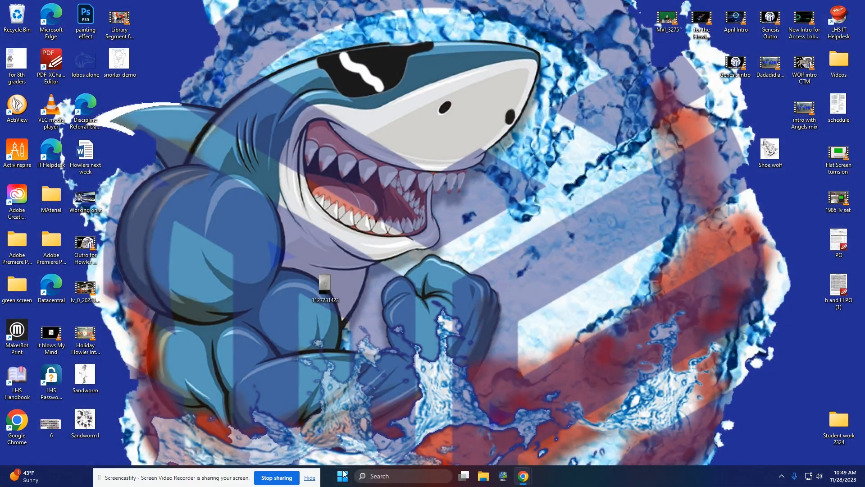
{"action": "left_click", "coordinate": [343, 475]}
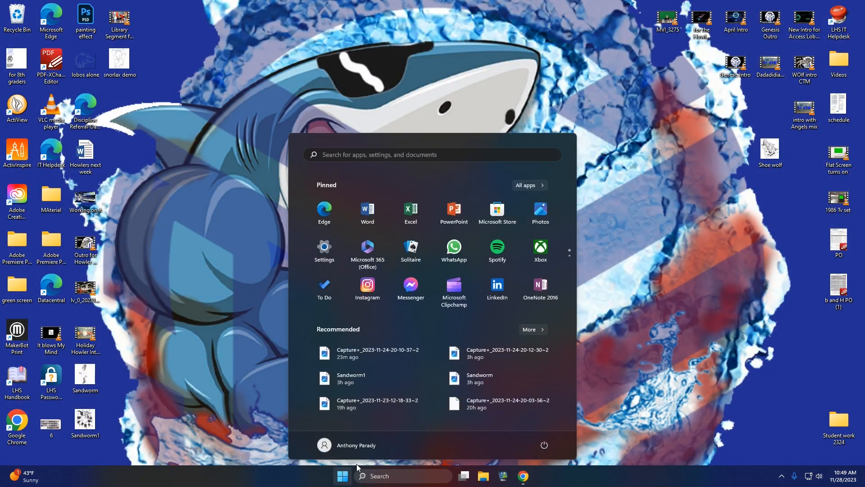
{"action": "left_click", "coordinate": [530, 185]}
{"action": "left_click", "coordinate": [382, 383]}
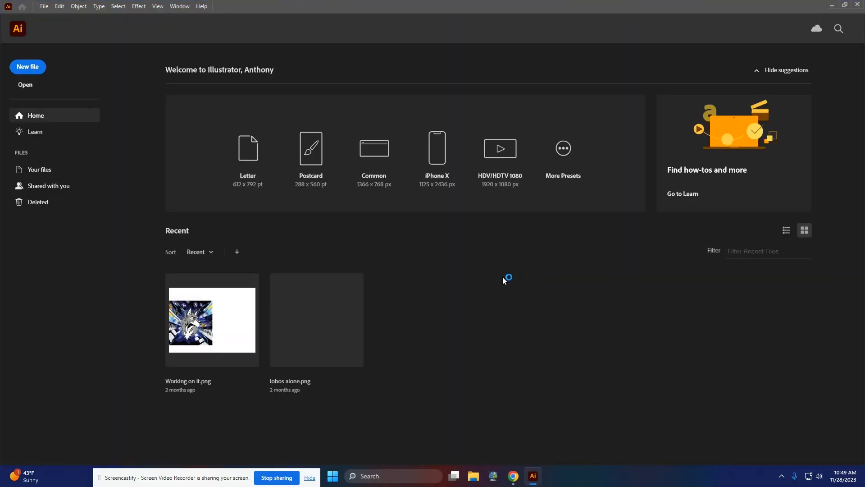
Step: Create a new document from the recent custom 15 x 15 in preset
{"action": "left_click", "coordinate": [31, 67]}
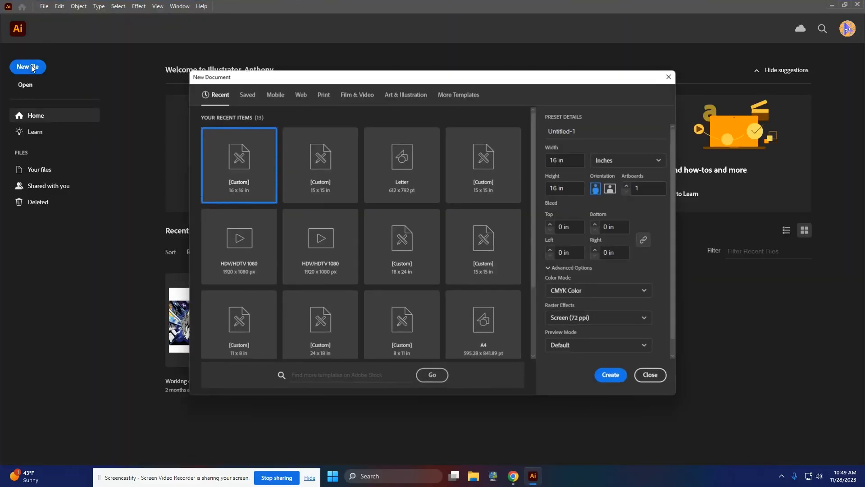
{"action": "left_click", "coordinate": [316, 167]}
{"action": "key", "text": "Left"}
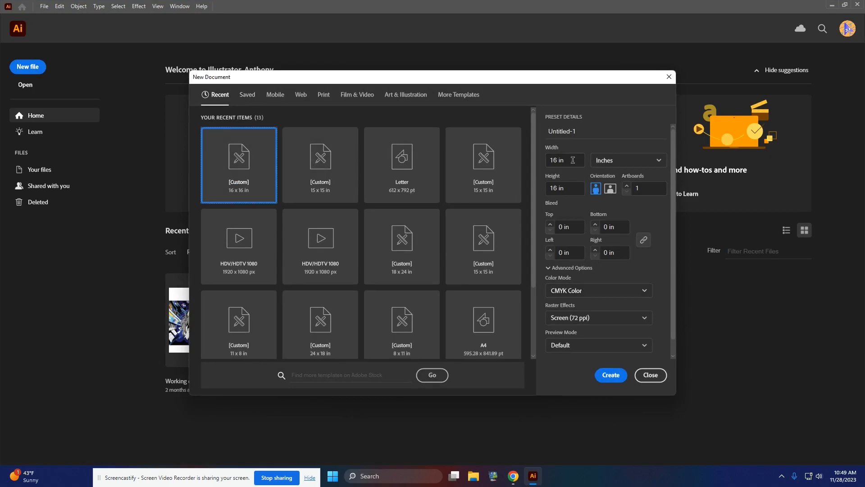
{"action": "left_click", "coordinate": [306, 170]}
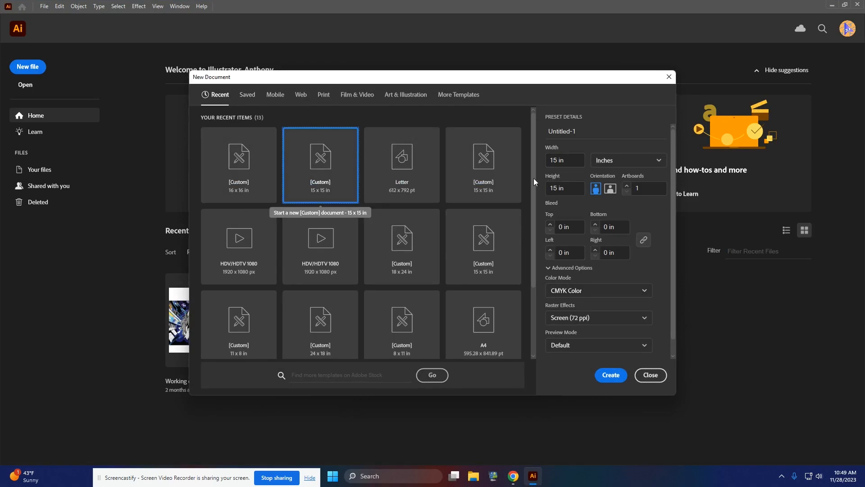
{"action": "left_click", "coordinate": [613, 375]}
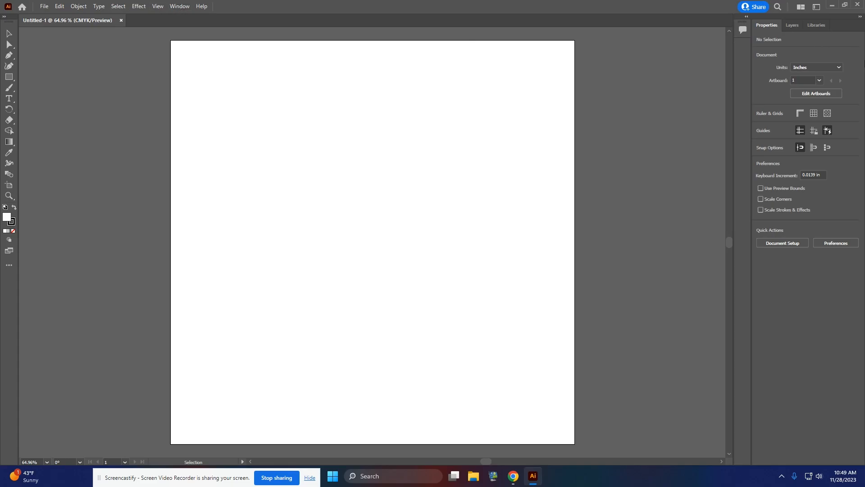
Step: Open the "snorlax demo" PNG from the Desktop
{"action": "left_click", "coordinate": [179, 7]}
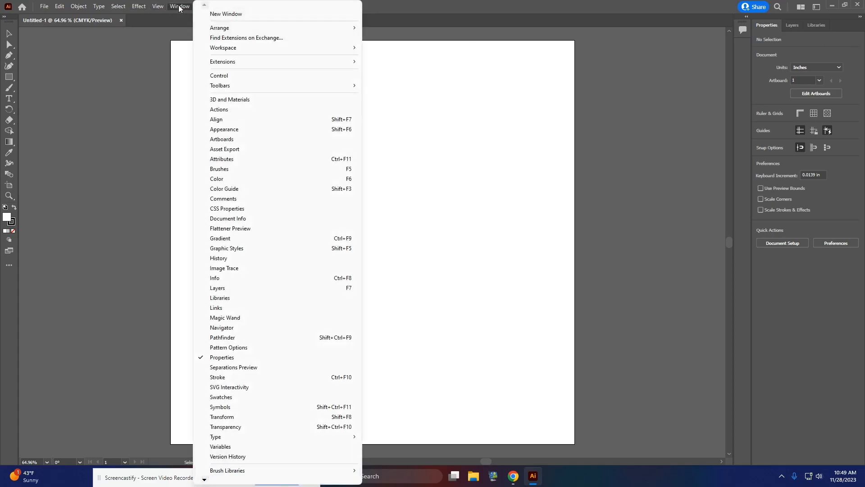
{"action": "left_click", "coordinate": [179, 7]}
{"action": "left_click", "coordinate": [38, 6]}
{"action": "left_click", "coordinate": [49, 34]}
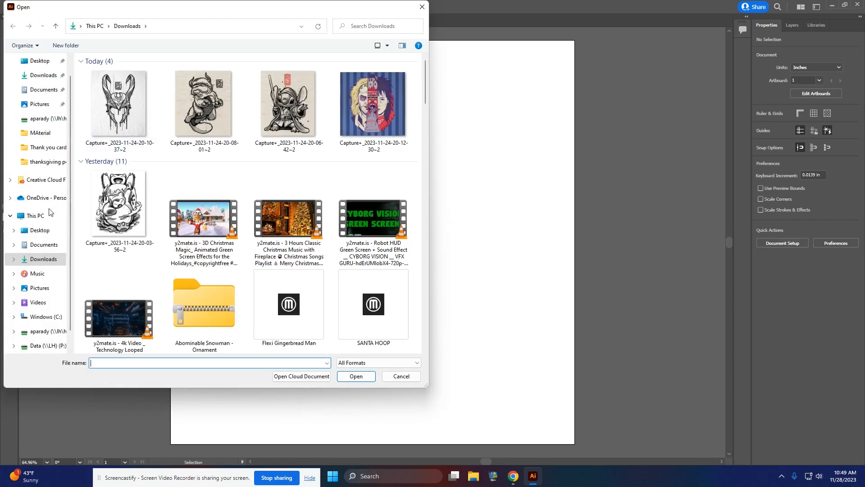
{"action": "left_click", "coordinate": [44, 231]}
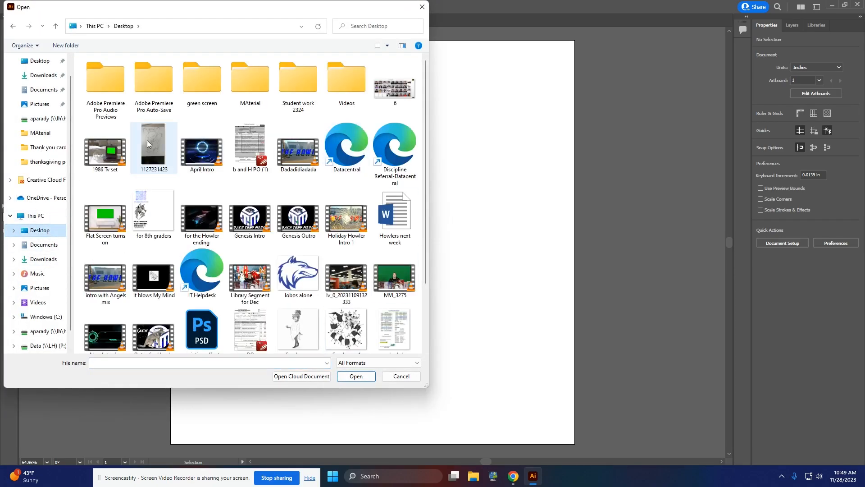
{"action": "scroll", "coordinate": [147, 140], "scroll_direction": "down", "scroll_amount": 3}
{"action": "left_click", "coordinate": [154, 325]}
{"action": "left_click", "coordinate": [356, 376]}
Step: Copy the Snorlax image into the blank 15 x 15 in document and close the "snorlax demo" file
{"action": "left_click", "coordinate": [448, 244]}
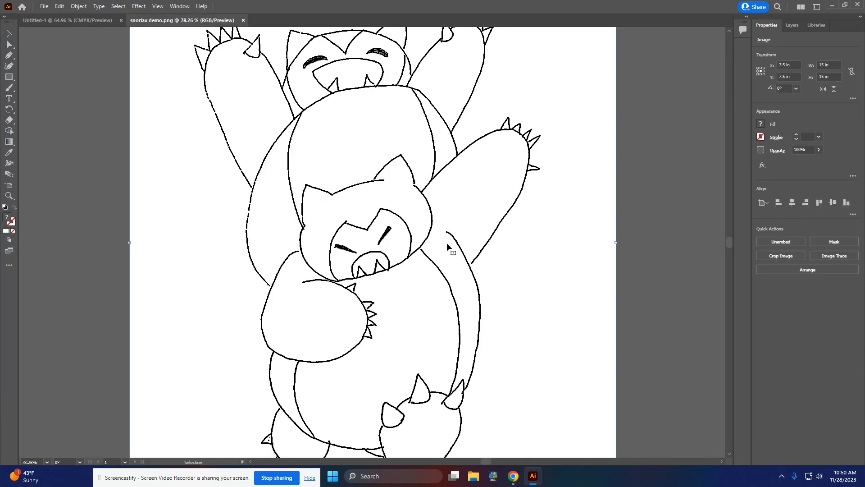
{"action": "left_click", "coordinate": [90, 20]}
{"action": "key", "text": "ctrl+v"}
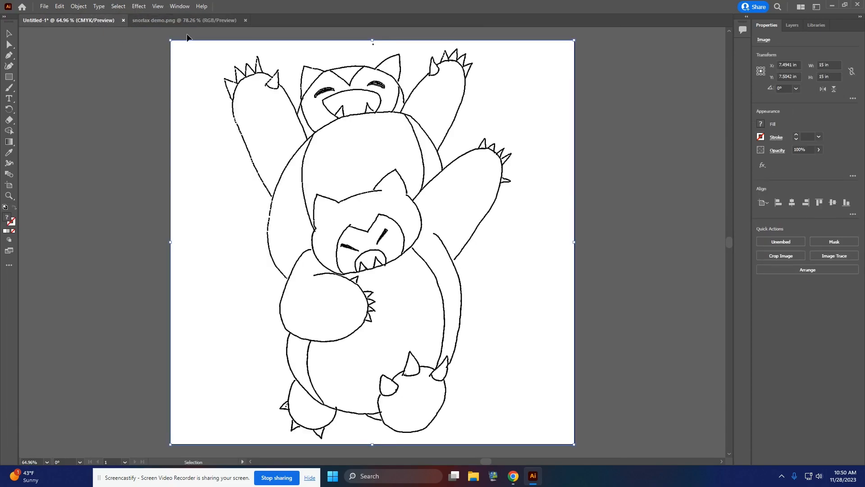
{"action": "left_click", "coordinate": [193, 21]}
{"action": "left_click", "coordinate": [246, 21]}
Step: Trace the pasted Snorlax image with Image Trace using the Black and White Logo preset
{"action": "left_click", "coordinate": [182, 8]}
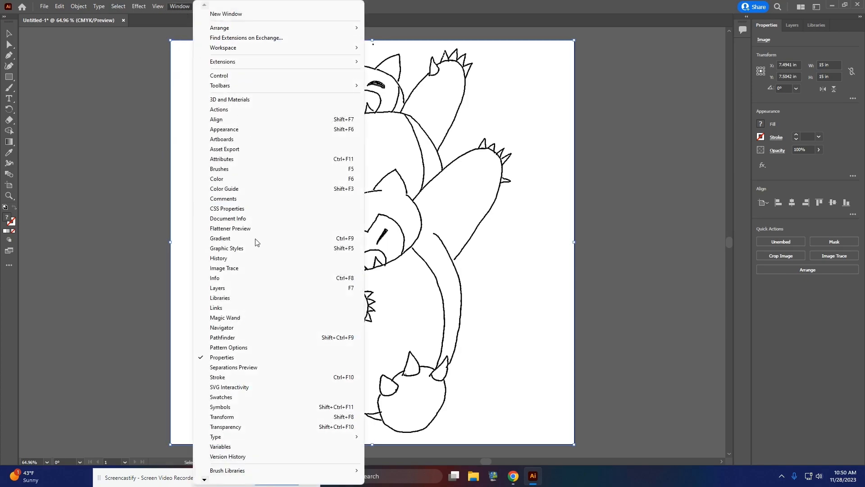
{"action": "left_click", "coordinate": [250, 268]}
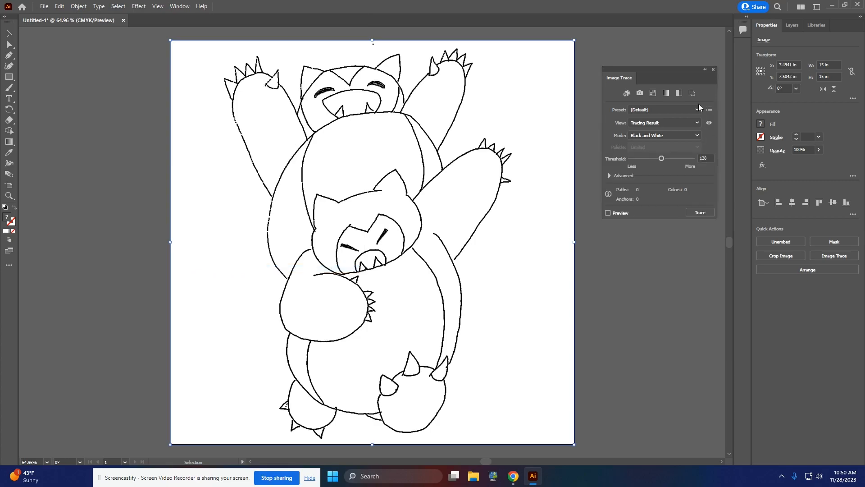
{"action": "left_click", "coordinate": [669, 108]}
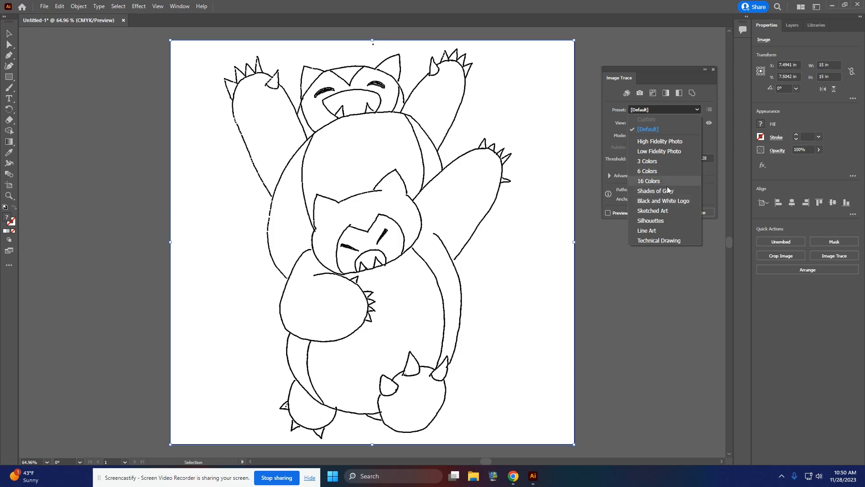
{"action": "left_click", "coordinate": [667, 200]}
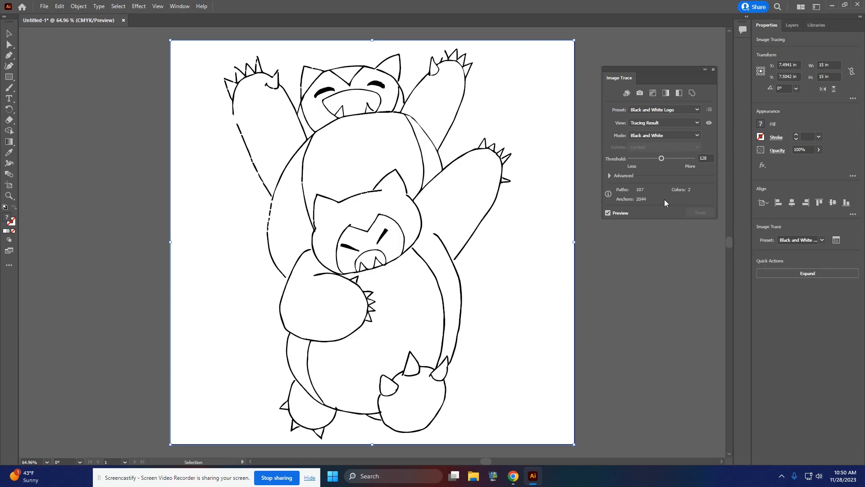
Step: Raise the Image Trace threshold to slightly above 219 and close the trace settings
{"action": "left_click_drag", "start_coordinate": [666, 157], "coordinate": [668, 157]}
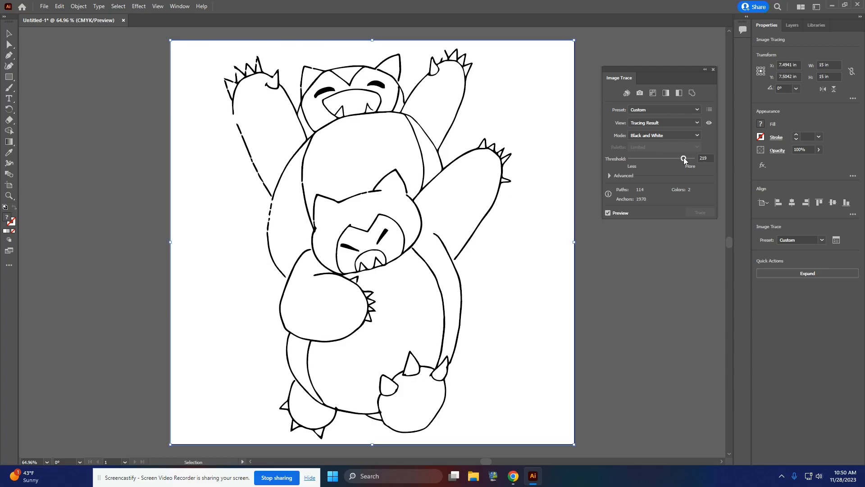
{"action": "left_click_drag", "start_coordinate": [683, 157], "coordinate": [687, 160]}
{"action": "left_click", "coordinate": [713, 69]}
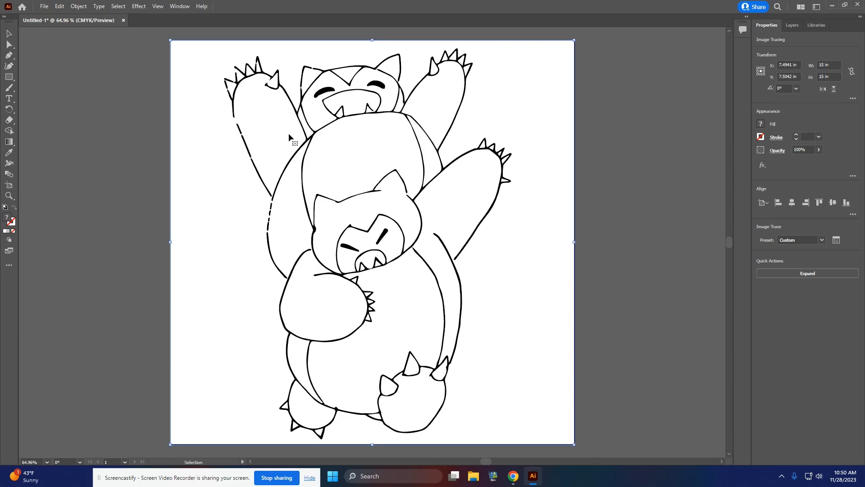
Step: Expand the tracing, ungroup its paths and delete the white background shape around the figures
{"action": "left_click", "coordinate": [793, 273]}
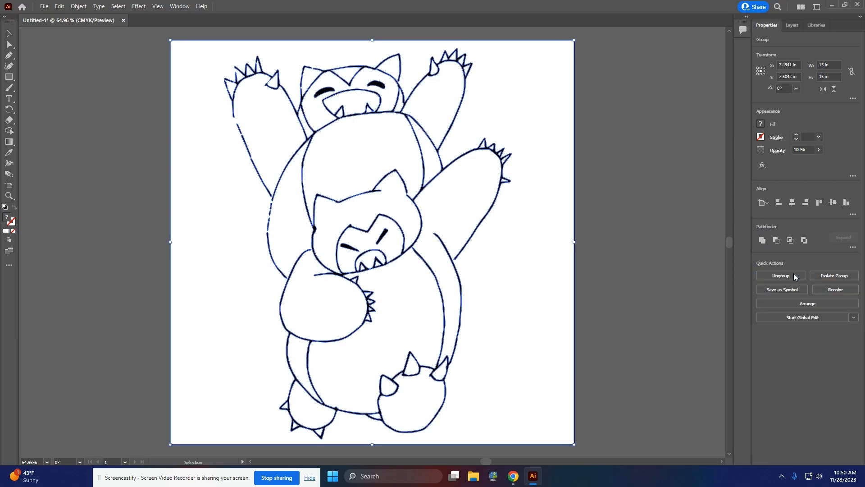
{"action": "left_click_drag", "start_coordinate": [537, 233], "coordinate": [691, 250]}
{"action": "key", "text": "Delete"}
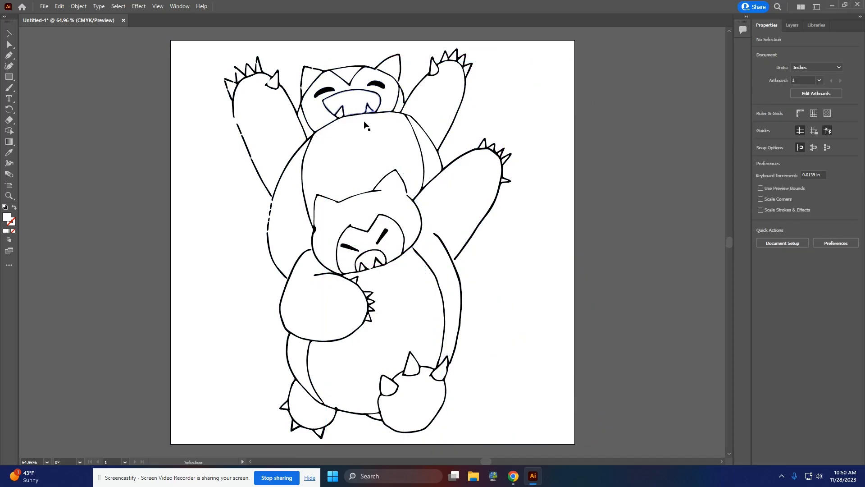
Step: Delete the white fill shapes inside the Snorlax bodies, faces, arms and feet so only the black line art remains
{"action": "left_click", "coordinate": [374, 156]}
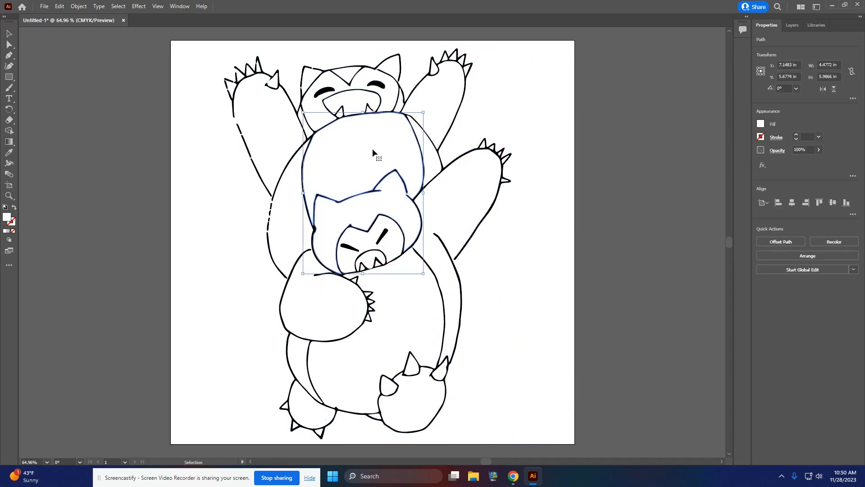
{"action": "left_click", "coordinate": [293, 222]}
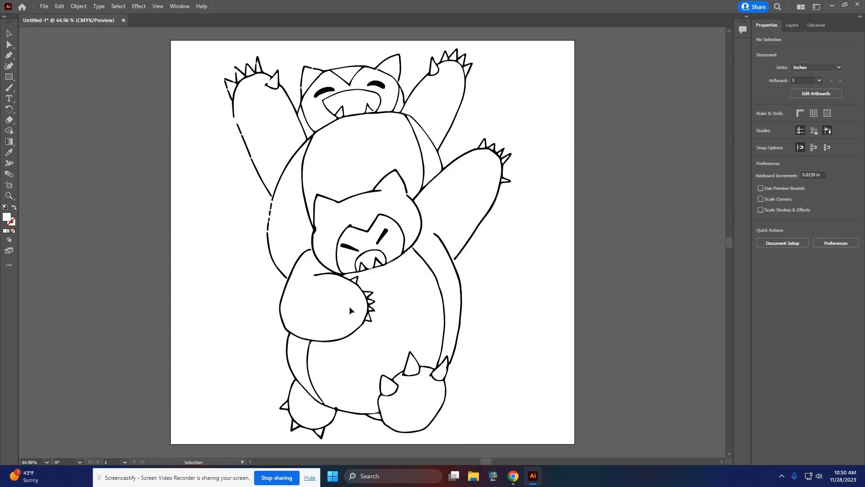
{"action": "left_click", "coordinate": [376, 259]}
{"action": "key", "text": "Delete"}
{"action": "left_click", "coordinate": [379, 275]}
{"action": "key", "text": "Delete"}
{"action": "left_click", "coordinate": [413, 407]}
{"action": "key", "text": "Delete"}
{"action": "left_click", "coordinate": [426, 149]}
{"action": "key", "text": "Delete"}
{"action": "left_click", "coordinate": [442, 98]}
{"action": "key", "text": "Delete"}
{"action": "left_click", "coordinate": [400, 107]}
{"action": "key", "text": "Delete"}
{"action": "left_click", "coordinate": [391, 93]}
{"action": "key", "text": "Delete"}
{"action": "left_click", "coordinate": [393, 70]}
{"action": "key", "text": "Delete"}
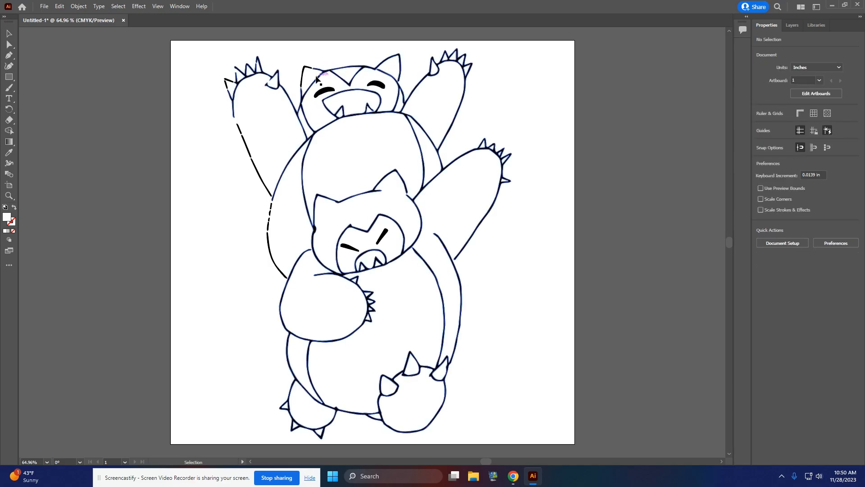
{"action": "left_click", "coordinate": [308, 133]}
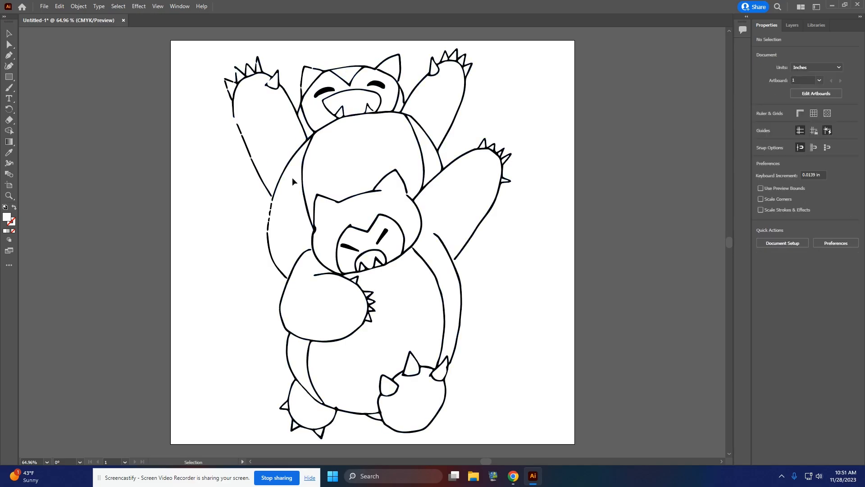
Step: Close the two upper gaps in the outer outline of the upper Snorlax's raised left-hand arm by stretching anchor points with Direct Selection
{"action": "scroll", "coordinate": [243, 149], "scroll_direction": "up", "scroll_amount": 2}
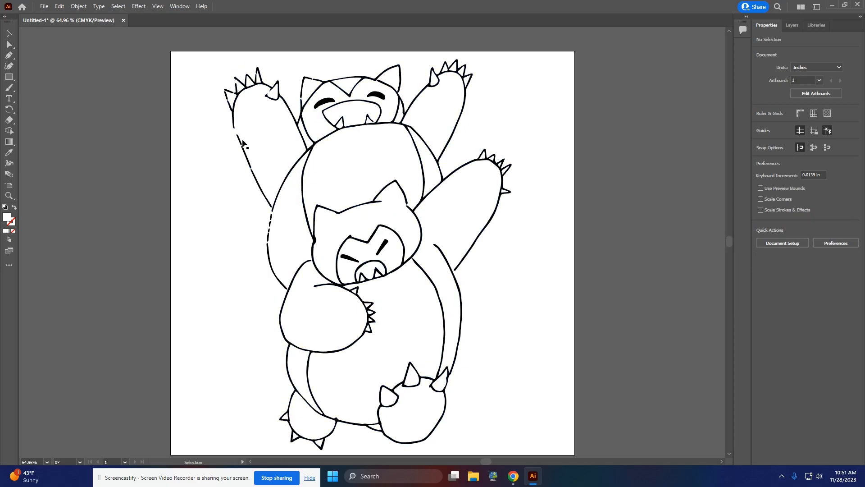
{"action": "key", "text": "super"}
{"action": "key", "text": "super"}
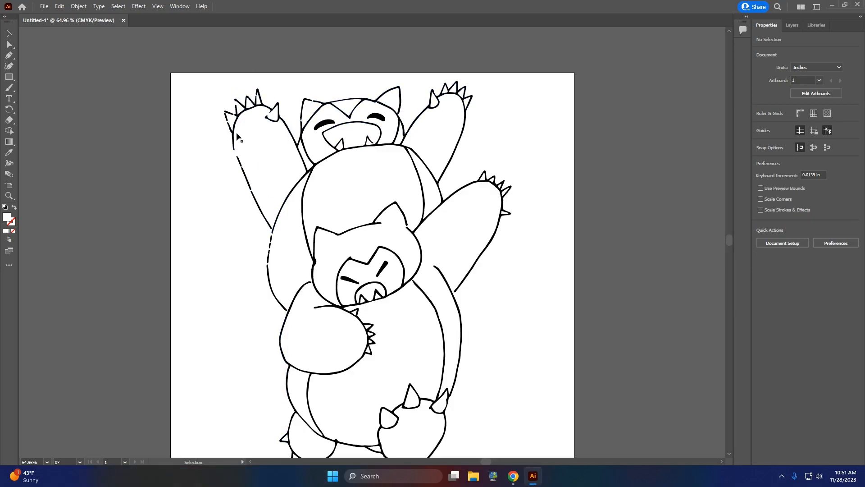
{"action": "scroll", "coordinate": [228, 138], "scroll_direction": "up", "scroll_amount": 3}
{"action": "scroll", "coordinate": [229, 137], "scroll_direction": "up", "scroll_amount": 2}
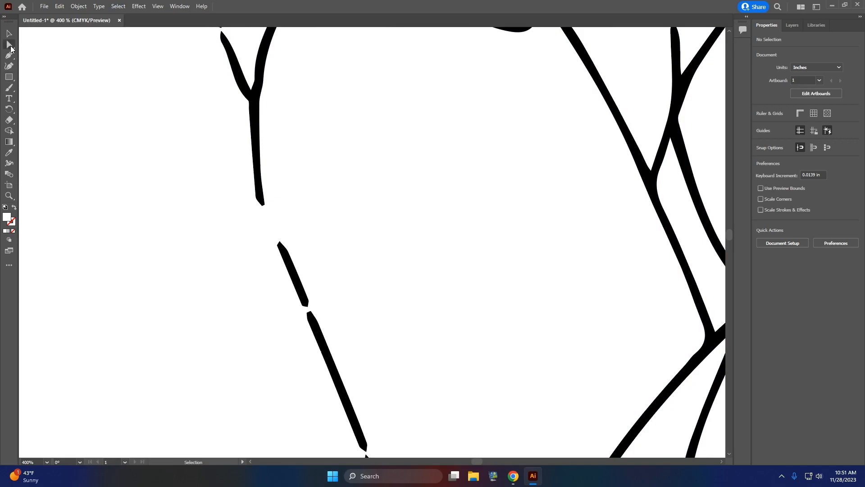
{"action": "left_click", "coordinate": [10, 46]}
{"action": "key", "text": "ctrl+a"}
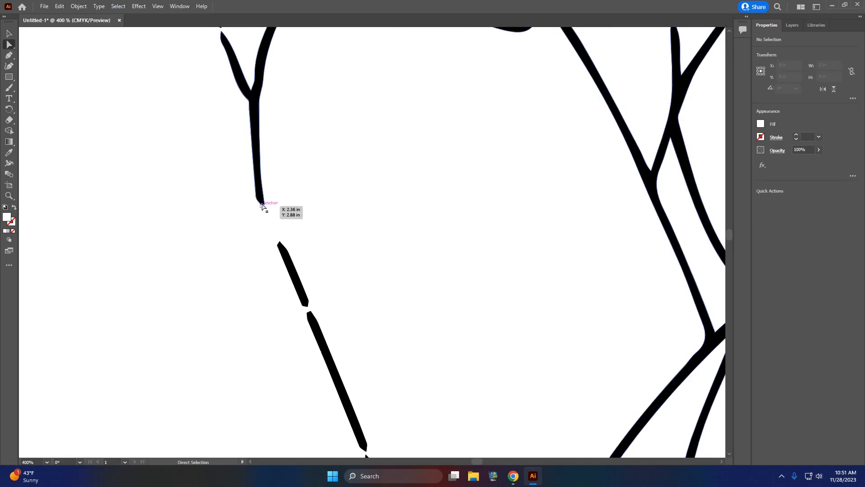
{"action": "left_click_drag", "start_coordinate": [262, 207], "coordinate": [286, 257]}
{"action": "key", "text": "ctrl+a"}
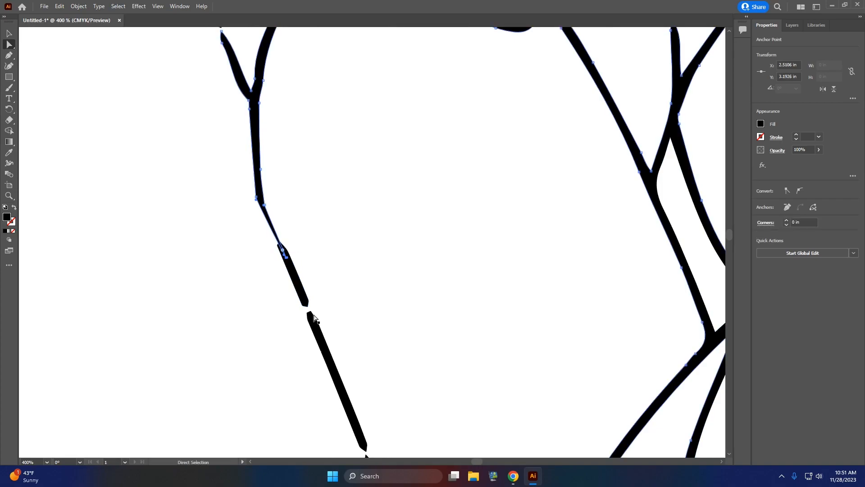
{"action": "left_click_drag", "start_coordinate": [309, 309], "coordinate": [315, 323]}
Step: Close the gaps in the claws on that raised hand by moving anchor points of the broken outlines together
{"action": "scroll", "coordinate": [316, 315], "scroll_direction": "up", "scroll_amount": 4}
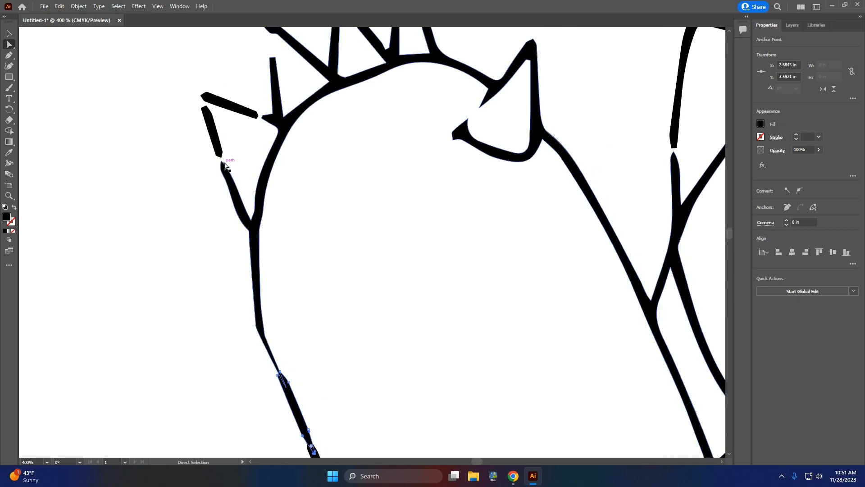
{"action": "left_click_drag", "start_coordinate": [222, 166], "coordinate": [216, 142]}
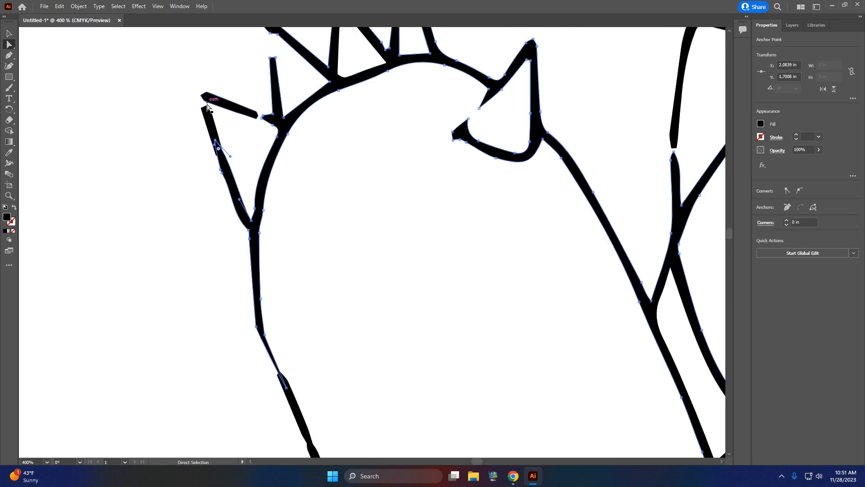
{"action": "left_click", "coordinate": [207, 106]}
{"action": "left_click_drag", "start_coordinate": [206, 108], "coordinate": [205, 96]}
{"action": "left_click_drag", "start_coordinate": [258, 116], "coordinate": [269, 79]}
{"action": "scroll", "coordinate": [265, 121], "scroll_direction": "up", "scroll_amount": 2}
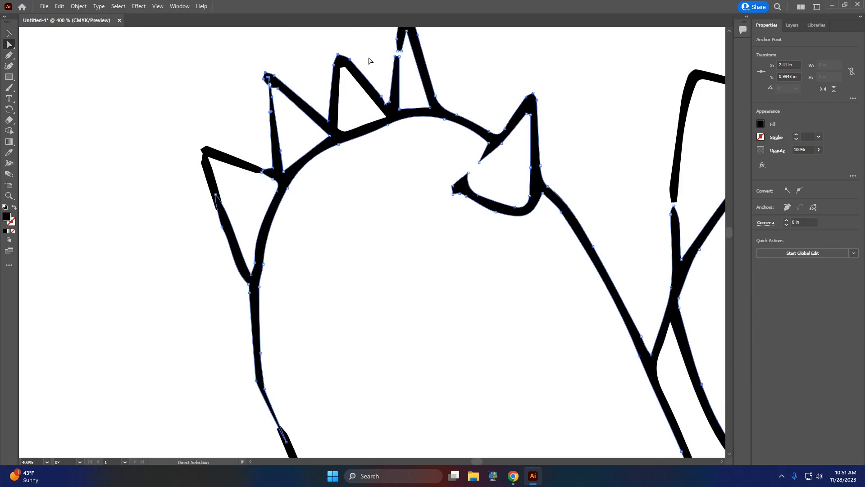
{"action": "scroll", "coordinate": [392, 61], "scroll_direction": "up", "scroll_amount": 1}
{"action": "left_click_drag", "start_coordinate": [396, 81], "coordinate": [401, 58]}
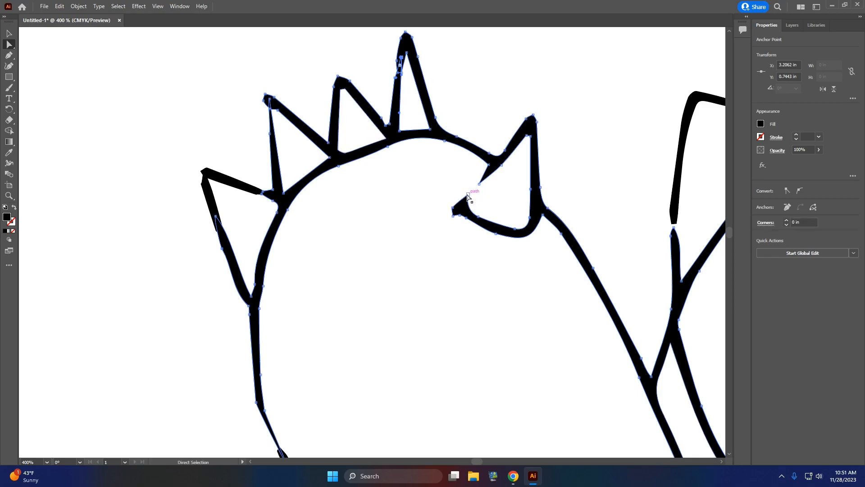
{"action": "left_click_drag", "start_coordinate": [468, 197], "coordinate": [491, 165]}
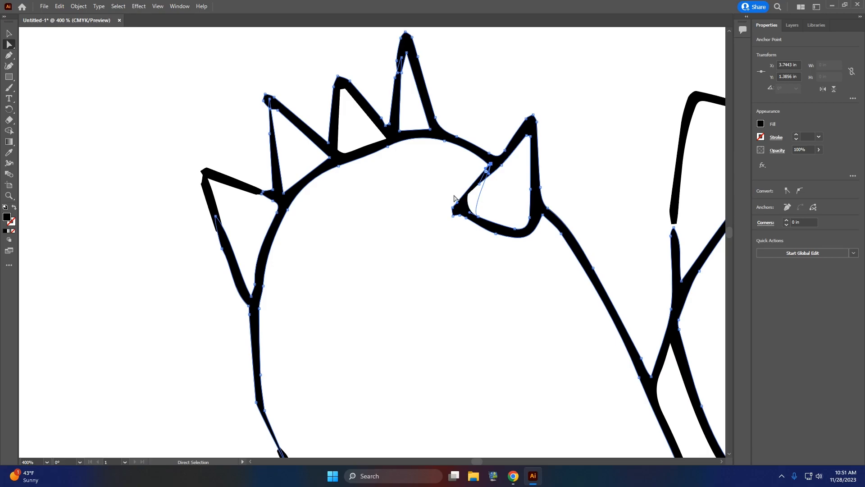
Step: Close the lower gap in the same arm's outer outline by extending the middle line segment's end anchor point
{"action": "scroll", "coordinate": [396, 260], "scroll_direction": "down", "scroll_amount": 9}
{"action": "left_click_drag", "start_coordinate": [366, 300], "coordinate": [374, 321]}
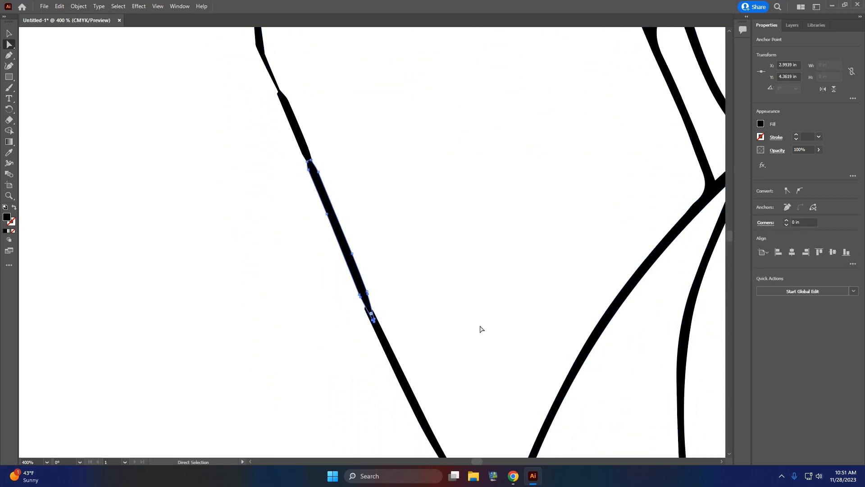
Step: Join the lower end of the upper Snorlax's raised left-hand arm to the body outline and extend that outline to the dash below
{"action": "scroll", "coordinate": [495, 338], "scroll_direction": "down", "scroll_amount": 4}
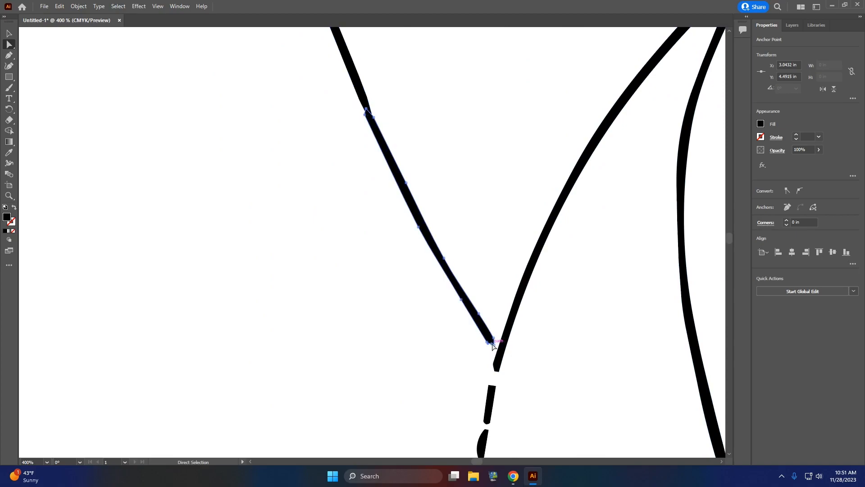
{"action": "left_click", "coordinate": [493, 346]}
{"action": "mouse_move", "coordinate": [494, 348]}
{"action": "left_mouse_down"}
{"action": "mouse_move", "coordinate": [501, 356]}
{"action": "mouse_move", "coordinate": [490, 400]}
{"action": "left_mouse_up"}
{"action": "left_click", "coordinate": [495, 372]}
Step: Close the upper gaps between the dashes of the upper Snorlax's left-hand body outline by stretching their end anchor points
{"action": "scroll", "coordinate": [491, 401], "scroll_direction": "down", "scroll_amount": 4}
{"action": "left_click", "coordinate": [487, 305]}
{"action": "left_click_drag", "start_coordinate": [487, 306], "coordinate": [481, 326]}
{"action": "left_click", "coordinate": [481, 361]}
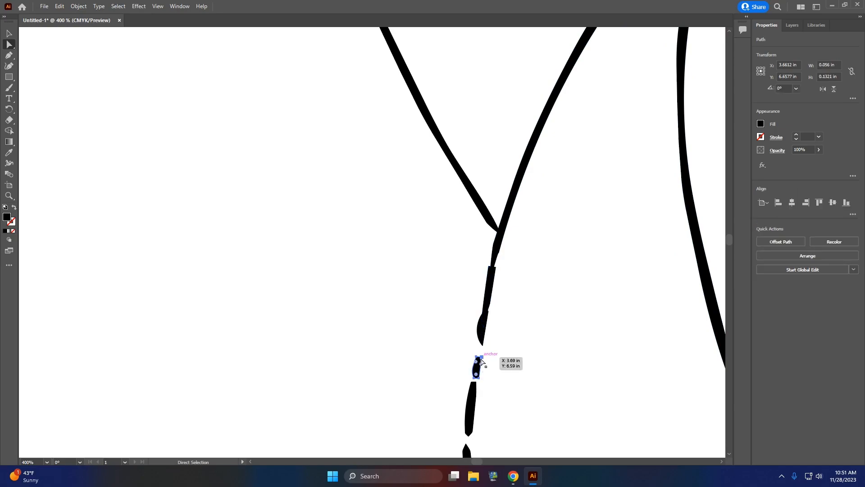
{"action": "left_click_drag", "start_coordinate": [481, 360], "coordinate": [482, 330]}
Step: Close the remaining gaps down that body outline and extend its lower end onto the lower Snorlax's arm outline
{"action": "scroll", "coordinate": [477, 359], "scroll_direction": "down", "scroll_amount": 2}
{"action": "left_click", "coordinate": [472, 333]}
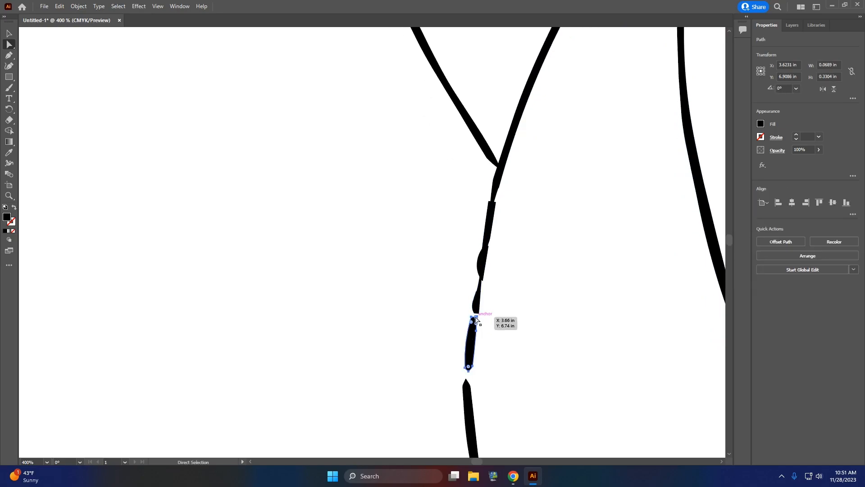
{"action": "left_click", "coordinate": [476, 317]}
{"action": "mouse_move", "coordinate": [477, 320]}
{"action": "left_mouse_down"}
{"action": "mouse_move", "coordinate": [478, 310]}
{"action": "mouse_move", "coordinate": [468, 317]}
{"action": "mouse_move", "coordinate": [472, 296]}
{"action": "left_mouse_up"}
{"action": "scroll", "coordinate": [473, 334], "scroll_direction": "down", "scroll_amount": 2}
{"action": "scroll", "coordinate": [512, 359], "scroll_direction": "down", "scroll_amount": 7}
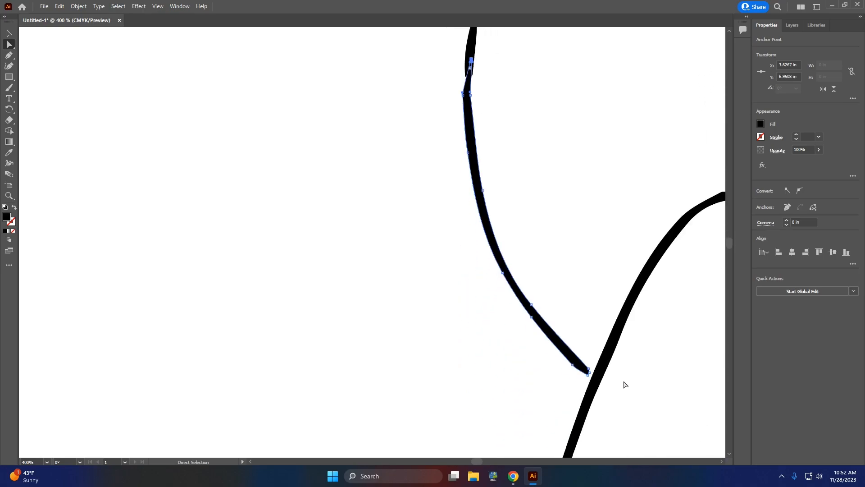
{"action": "left_click_drag", "start_coordinate": [589, 374], "coordinate": [594, 376]}
{"action": "scroll", "coordinate": [627, 257], "scroll_direction": "down", "scroll_amount": 3}
Step: Close the gaps in the top and side edges of the upper Snorlax's left-hand ear by moving anchor points
{"action": "scroll", "coordinate": [658, 343], "scroll_direction": "up", "scroll_amount": 10}
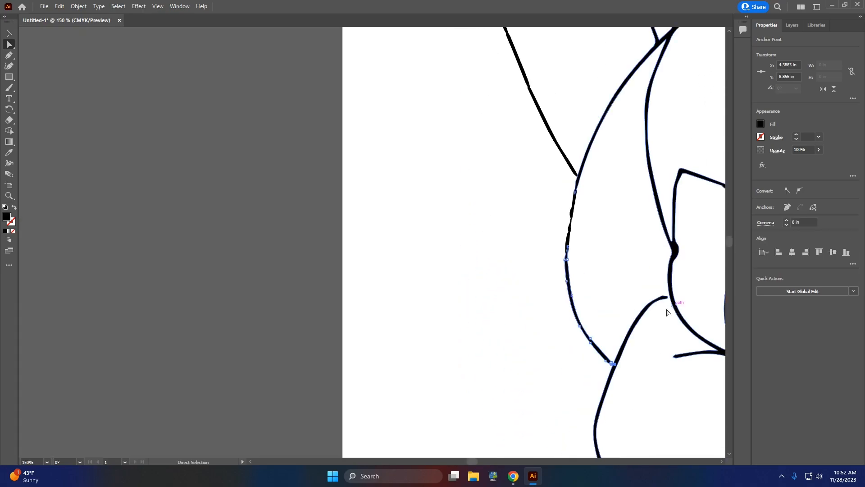
{"action": "scroll", "coordinate": [677, 124], "scroll_direction": "up", "scroll_amount": 6}
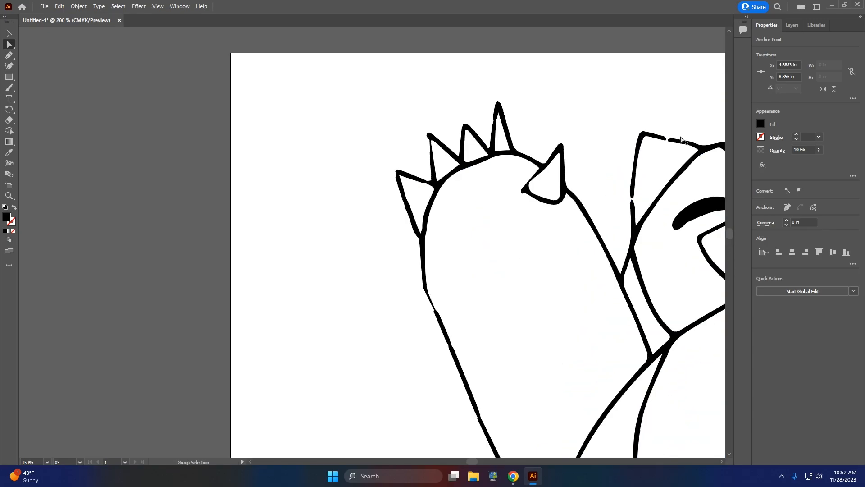
{"action": "left_click", "coordinate": [614, 131]}
{"action": "mouse_move", "coordinate": [630, 133]}
{"action": "left_mouse_down"}
{"action": "mouse_move", "coordinate": [668, 136]}
{"action": "mouse_move", "coordinate": [629, 136]}
{"action": "mouse_move", "coordinate": [646, 139]}
{"action": "left_mouse_up"}
{"action": "mouse_move", "coordinate": [485, 363]}
{"action": "left_mouse_down"}
{"action": "mouse_move", "coordinate": [481, 401]}
{"action": "mouse_move", "coordinate": [491, 360]}
{"action": "mouse_move", "coordinate": [498, 405]}
{"action": "left_mouse_up"}
{"action": "scroll", "coordinate": [568, 350], "scroll_direction": "down", "scroll_amount": 10}
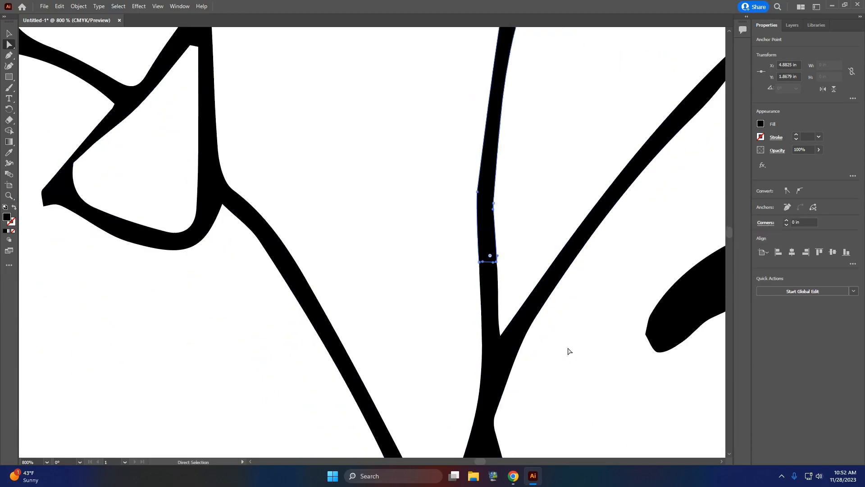
{"action": "scroll", "coordinate": [531, 377], "scroll_direction": "down", "scroll_amount": 6}
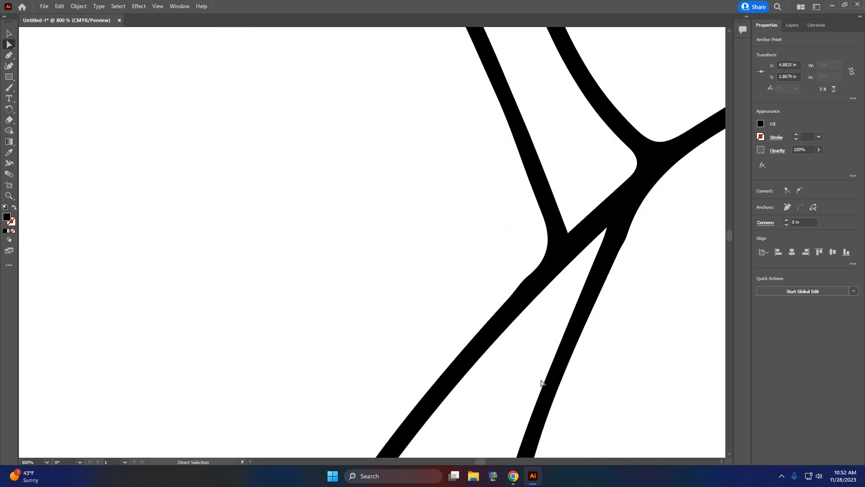
{"action": "scroll", "coordinate": [540, 382], "scroll_direction": "down", "scroll_amount": 7}
{"action": "scroll", "coordinate": [628, 284], "scroll_direction": "up", "scroll_amount": 5}
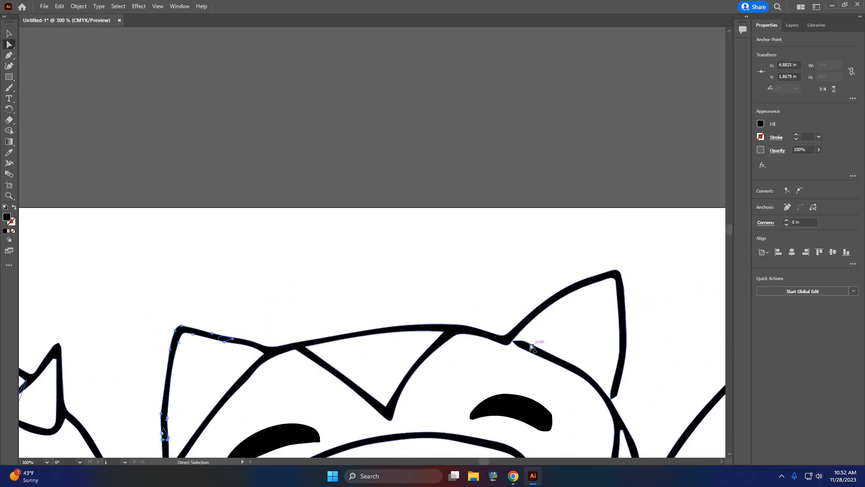
{"action": "left_click_drag", "start_coordinate": [613, 400], "coordinate": [612, 399]}
{"action": "key", "text": "ctrl+z"}
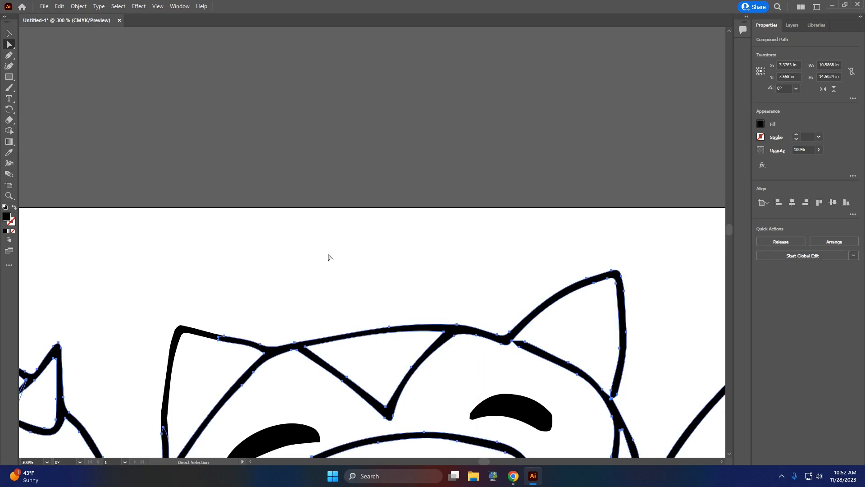
{"action": "key", "text": "ctrl+z"}
Step: Extend the end of the upper Snorlax's head outline into the inner corner of the right-hand ear with Direct Selection
{"action": "scroll", "coordinate": [486, 289], "scroll_direction": "down", "scroll_amount": 2}
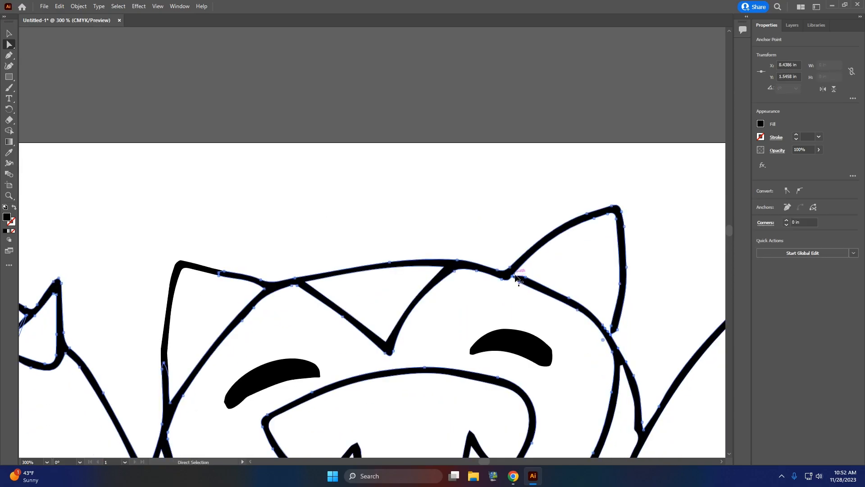
{"action": "scroll", "coordinate": [499, 289], "scroll_direction": "up", "scroll_amount": 6}
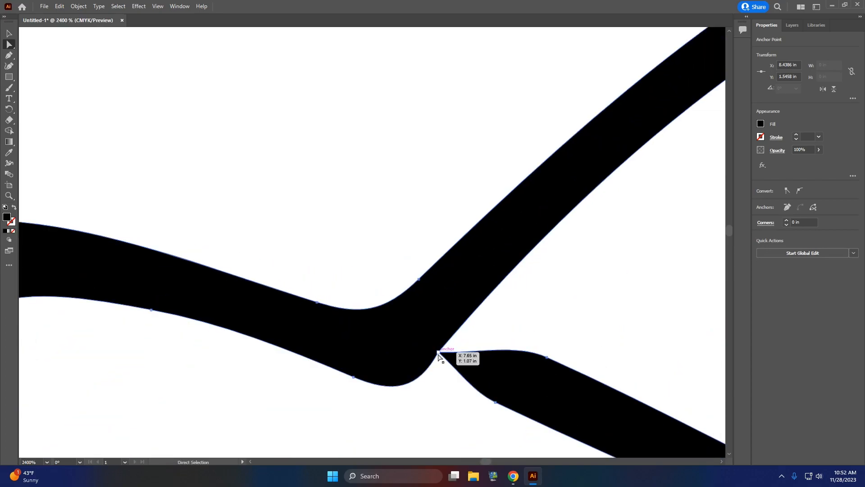
{"action": "left_click_drag", "start_coordinate": [440, 356], "coordinate": [265, 310]}
{"action": "left_click", "coordinate": [495, 365]}
{"action": "scroll", "coordinate": [387, 328], "scroll_direction": "down", "scroll_amount": 3}
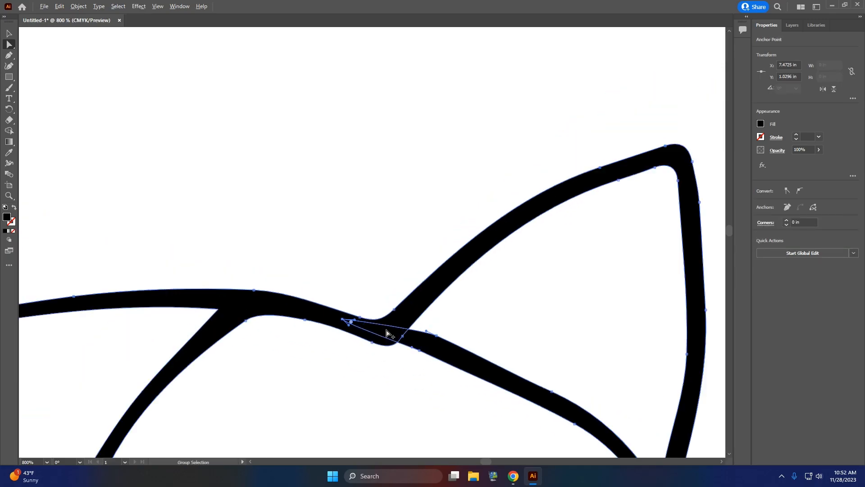
Step: Adjust the anchor point where the lower end of the upper Snorlax's right-hand ear meets the head outline
{"action": "scroll", "coordinate": [672, 396], "scroll_direction": "down", "scroll_amount": 3}
{"action": "scroll", "coordinate": [652, 388], "scroll_direction": "down", "scroll_amount": 3}
{"action": "left_click", "coordinate": [666, 307]}
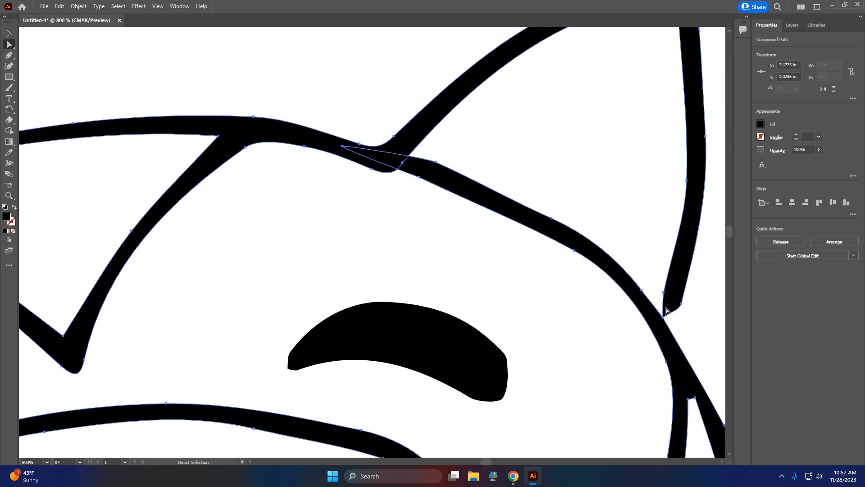
{"action": "mouse_move", "coordinate": [663, 318]}
{"action": "left_mouse_down"}
{"action": "mouse_move", "coordinate": [666, 331]}
{"action": "mouse_move", "coordinate": [663, 325]}
{"action": "left_mouse_up"}
Step: Close the gap at the base of the upper Snorlax's right-hand tooth by extending its end anchor point into the mouth outline
{"action": "scroll", "coordinate": [459, 350], "scroll_direction": "down", "scroll_amount": 5}
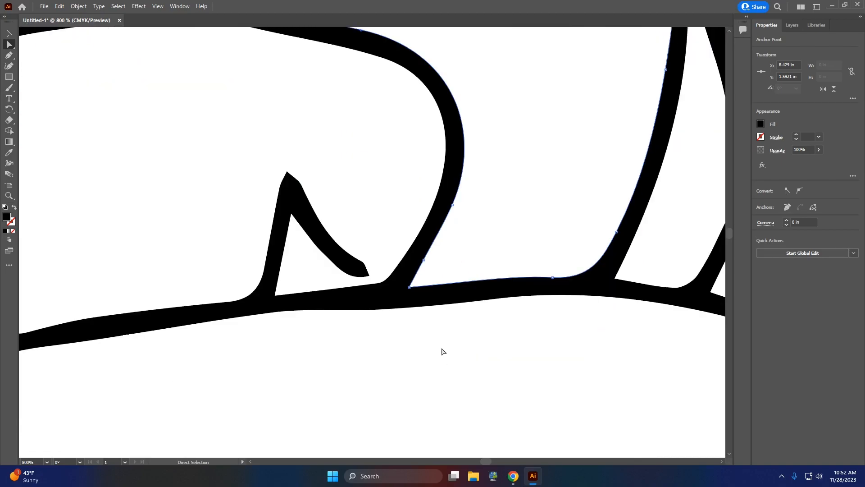
{"action": "left_click", "coordinate": [370, 276]}
{"action": "left_click_drag", "start_coordinate": [370, 278], "coordinate": [386, 292]}
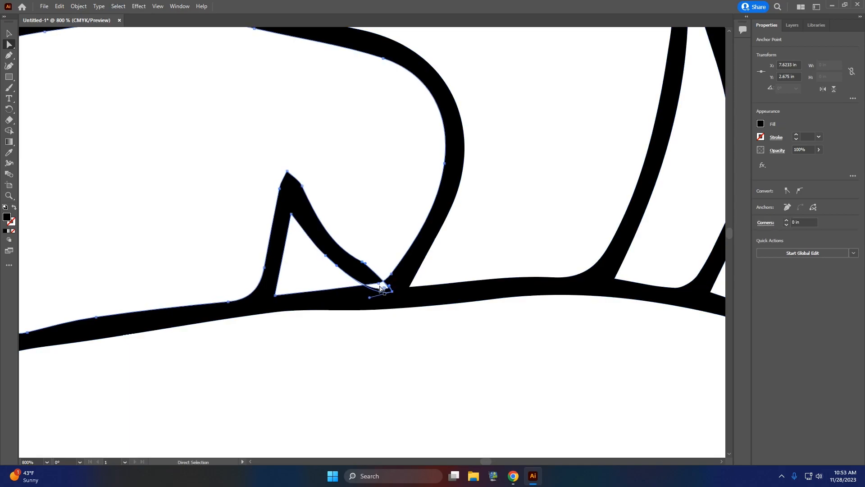
Step: Remove the white fill shape in the upper Snorlax's mouth that overlaps the base of the right-hand tooth
{"action": "double_click", "coordinate": [380, 288]}
{"action": "left_click", "coordinate": [452, 259]}
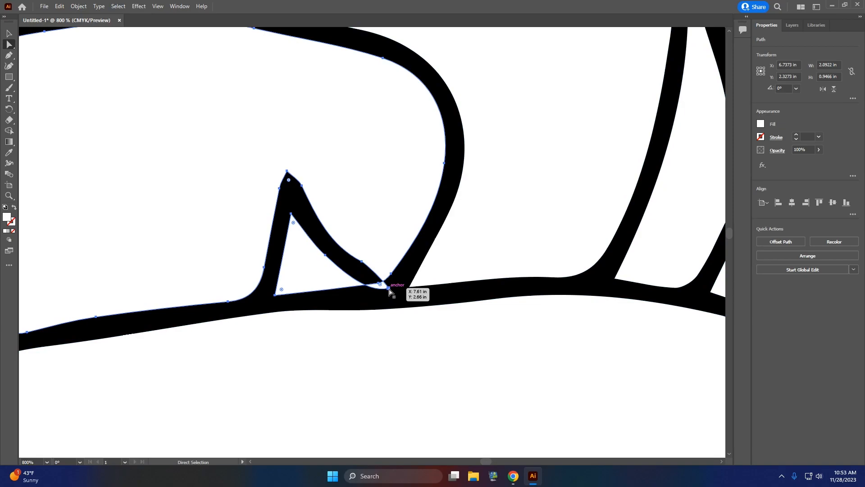
{"action": "left_click_drag", "start_coordinate": [388, 289], "coordinate": [391, 288]}
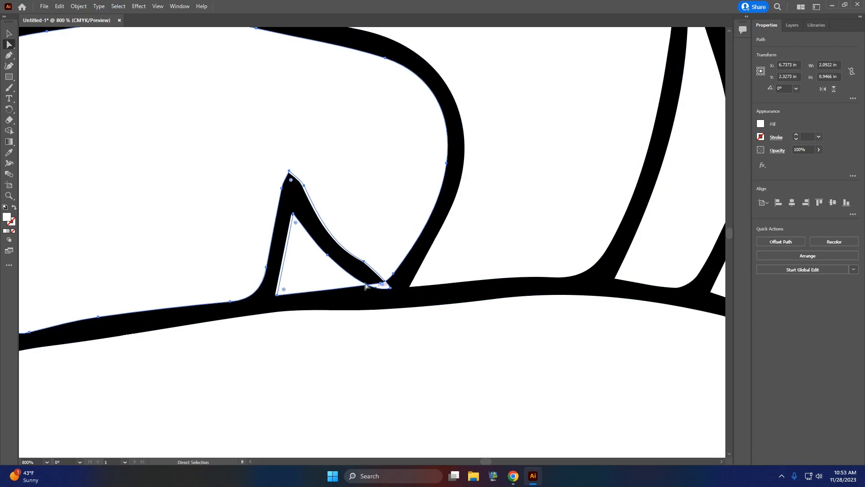
{"action": "left_click_drag", "start_coordinate": [305, 263], "coordinate": [306, 270]}
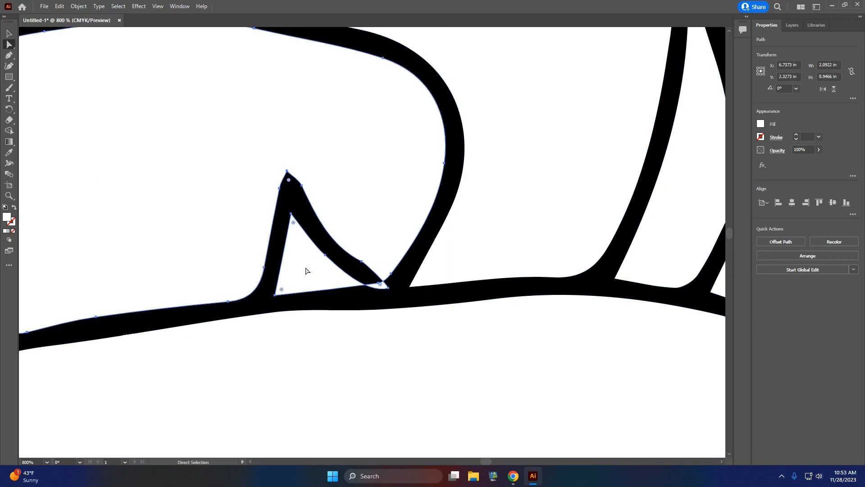
{"action": "left_click", "coordinate": [311, 264]}
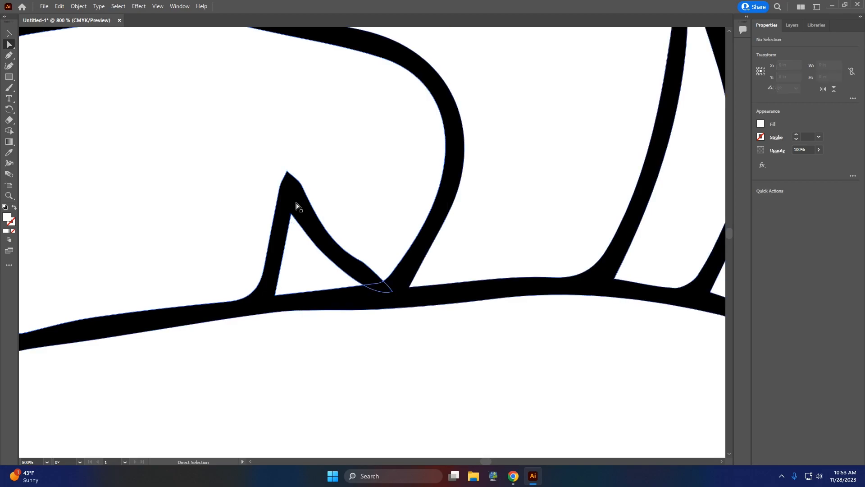
{"action": "scroll", "coordinate": [386, 261], "scroll_direction": "down", "scroll_amount": 3}
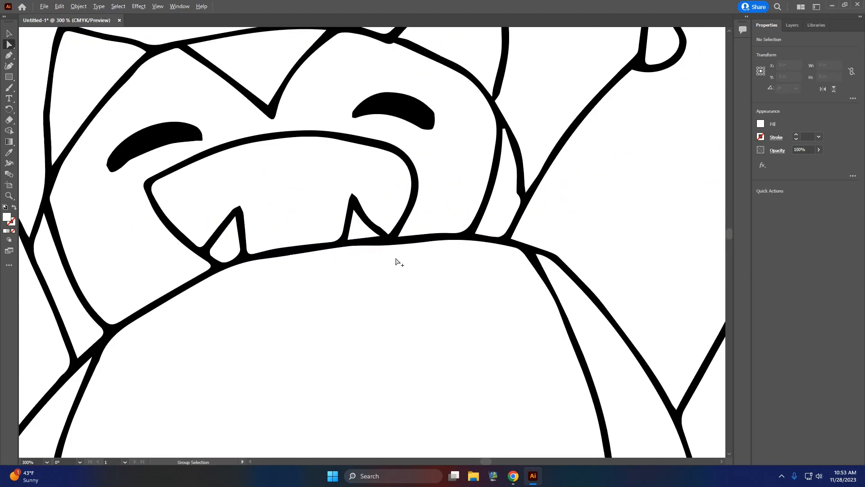
Step: Close the gap between the lower Snorlax's right-hand ear and head outline by moving the ear's lower end anchor point
{"action": "scroll", "coordinate": [391, 328], "scroll_direction": "up", "scroll_amount": 2}
{"action": "scroll", "coordinate": [502, 380], "scroll_direction": "down", "scroll_amount": 5}
{"action": "scroll", "coordinate": [481, 398], "scroll_direction": "down", "scroll_amount": 4}
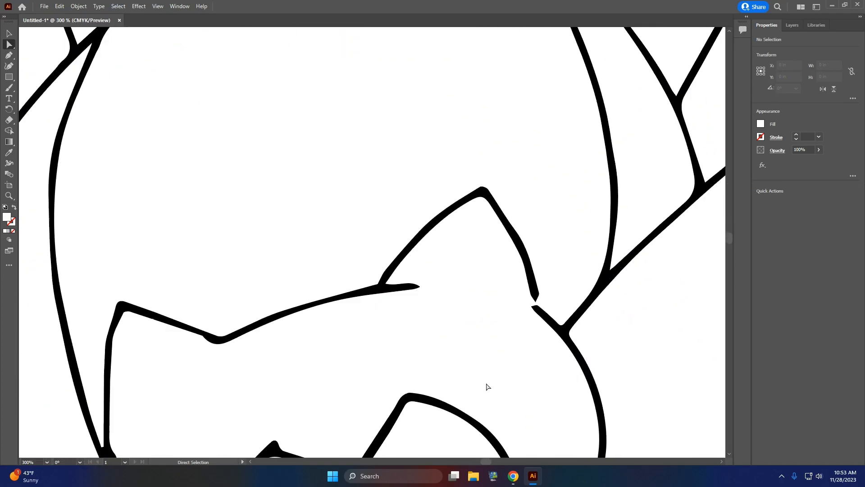
{"action": "left_click", "coordinate": [535, 302]}
{"action": "left_click_drag", "start_coordinate": [536, 303], "coordinate": [536, 313]}
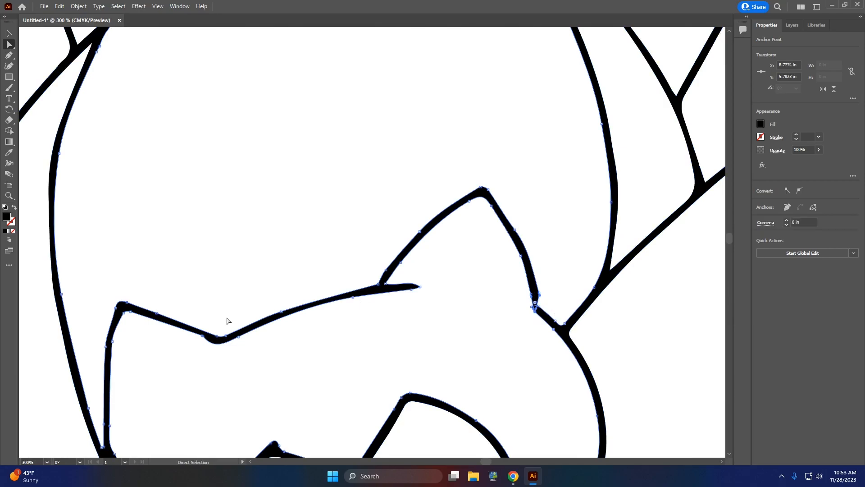
Step: Extend the upper end of the lower Snorlax's folded left-hand arm outline onto the head outline
{"action": "scroll", "coordinate": [226, 323], "scroll_direction": "down", "scroll_amount": 4}
{"action": "scroll", "coordinate": [164, 396], "scroll_direction": "up", "scroll_amount": 8}
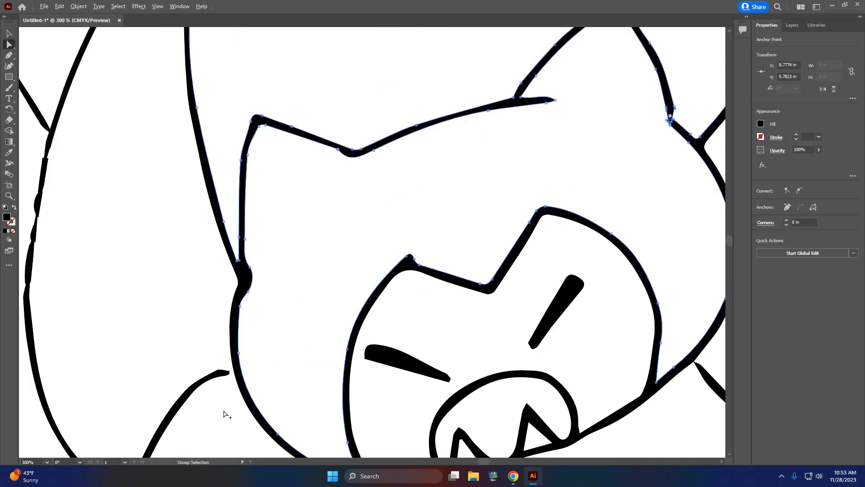
{"action": "left_click", "coordinate": [265, 297]}
{"action": "left_click_drag", "start_coordinate": [266, 290], "coordinate": [292, 281]}
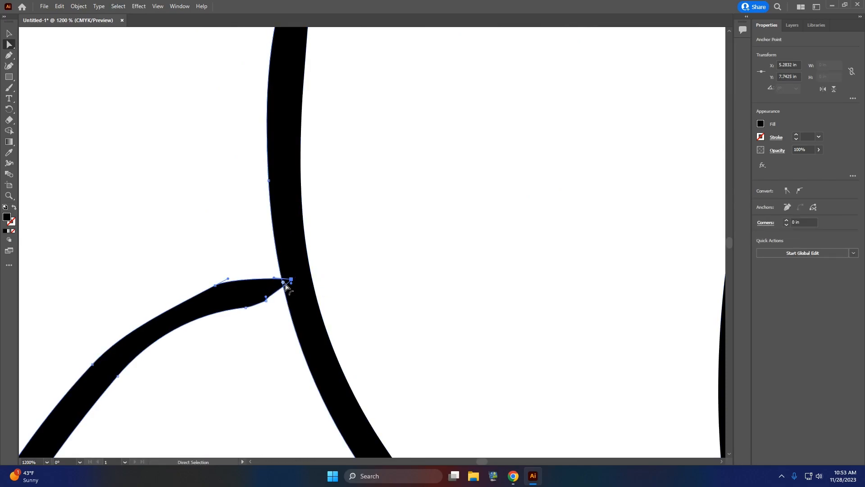
Step: Join the lower Snorlax's right-hand outer body line to the head and the raised arm's lower end to that body line
{"action": "scroll", "coordinate": [284, 284], "scroll_direction": "down", "scroll_amount": 5}
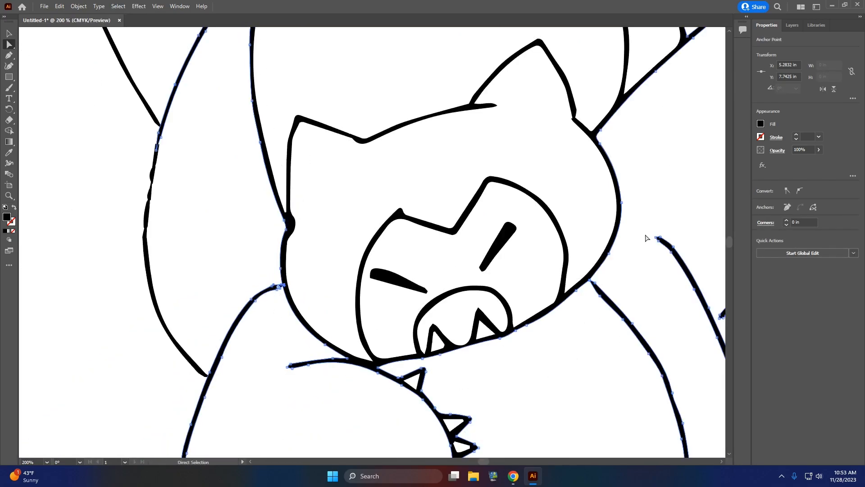
{"action": "left_click_drag", "start_coordinate": [656, 237], "coordinate": [619, 219]}
{"action": "scroll", "coordinate": [640, 306], "scroll_direction": "down", "scroll_amount": 3}
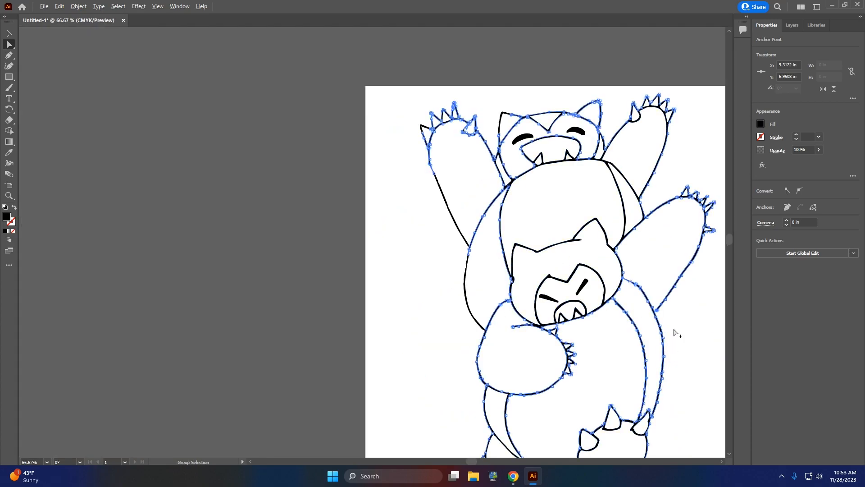
{"action": "scroll", "coordinate": [622, 332], "scroll_direction": "up", "scroll_amount": 5}
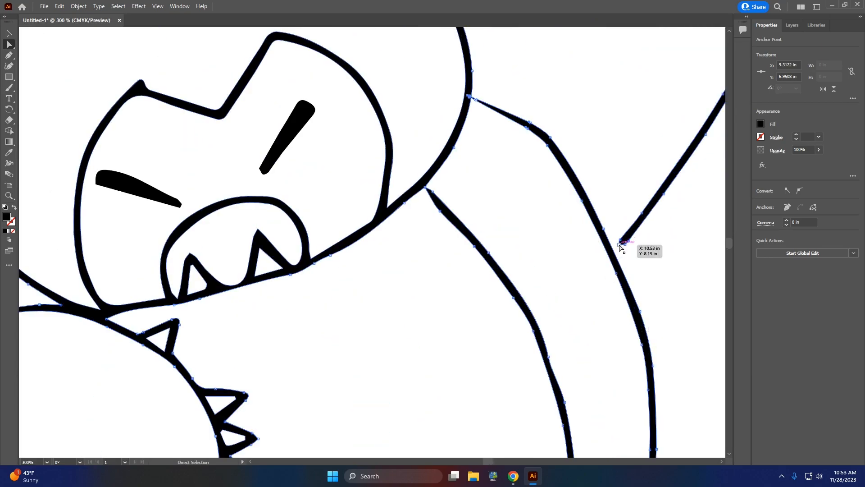
{"action": "left_click_drag", "start_coordinate": [620, 246], "coordinate": [611, 255]}
{"action": "scroll", "coordinate": [551, 286], "scroll_direction": "down", "scroll_amount": 5}
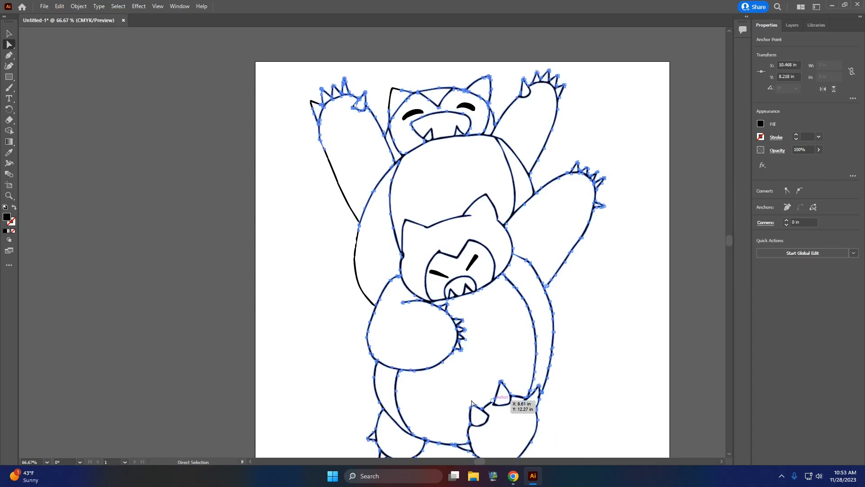
Step: Examine the lower Snorlax's feet and the complete drawing for any remaining gaps in the outlines
{"action": "scroll", "coordinate": [461, 409], "scroll_direction": "down", "scroll_amount": 2}
{"action": "scroll", "coordinate": [427, 332], "scroll_direction": "up", "scroll_amount": 3}
{"action": "left_click", "coordinate": [480, 330]}
{"action": "scroll", "coordinate": [571, 347], "scroll_direction": "up", "scroll_amount": 2}
{"action": "scroll", "coordinate": [596, 359], "scroll_direction": "up", "scroll_amount": 3}
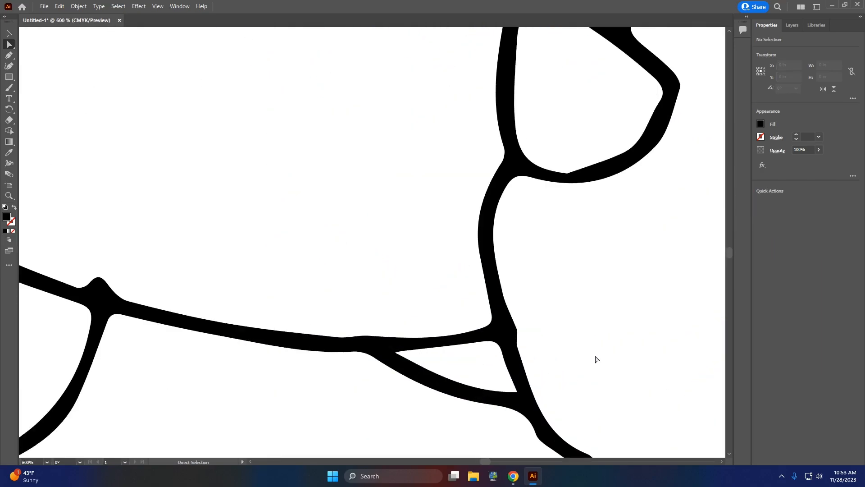
{"action": "scroll", "coordinate": [618, 345], "scroll_direction": "down", "scroll_amount": 6}
{"action": "scroll", "coordinate": [665, 334], "scroll_direction": "up", "scroll_amount": 3}
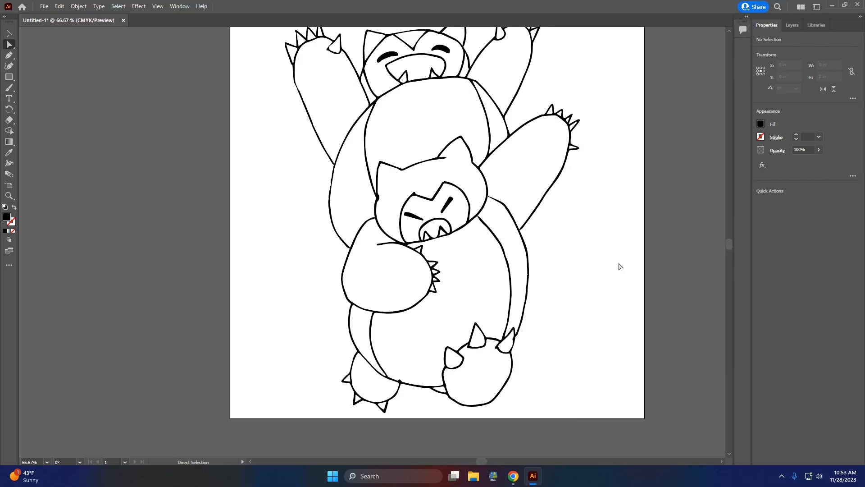
{"action": "scroll", "coordinate": [608, 263], "scroll_direction": "up", "scroll_amount": 1}
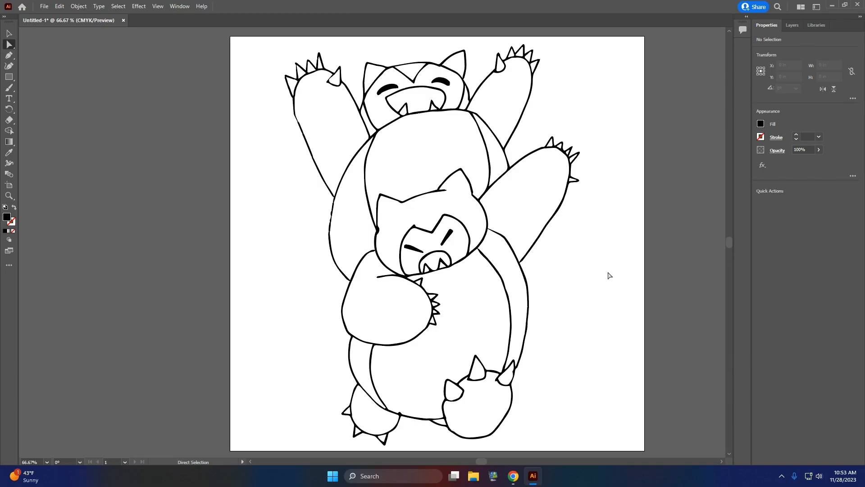
Step: Select the whole Snorlax drawing and make it a Live Paint group
{"action": "key", "text": "ctrl+a"}
{"action": "left_click", "coordinate": [773, 274]}
{"action": "left_click", "coordinate": [76, 8]}
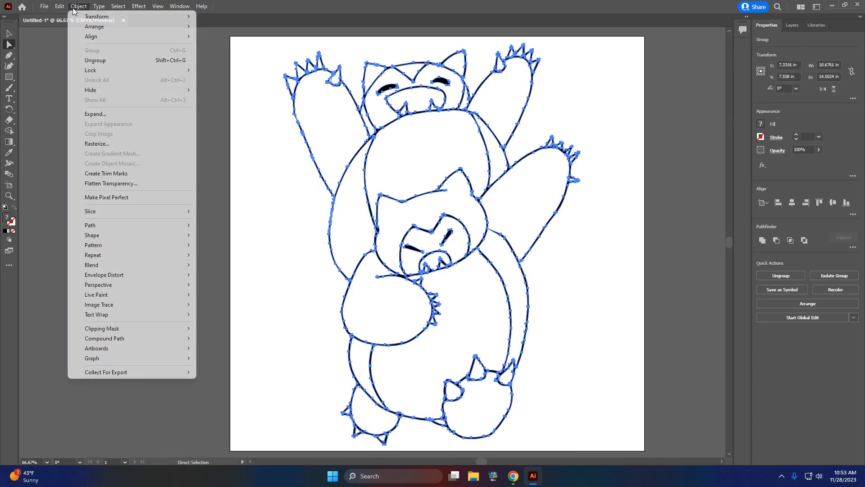
{"action": "left_click", "coordinate": [94, 115]}
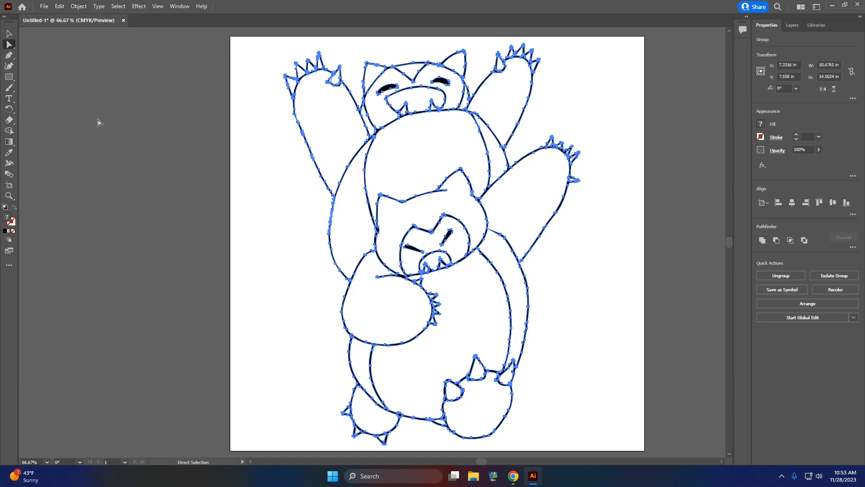
{"action": "left_click", "coordinate": [77, 6]}
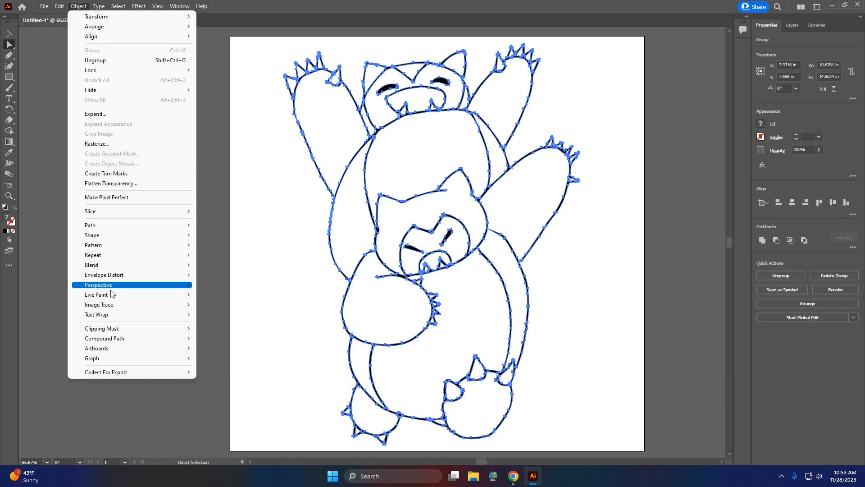
{"action": "mouse_move", "coordinate": [112, 296]}
{"action": "left_click", "coordinate": [215, 298]}
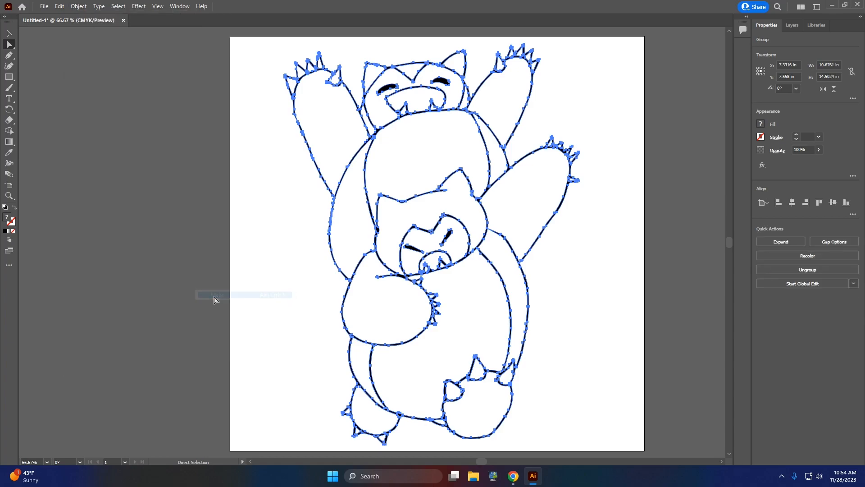
Step: Paint the upper Snorlax's arms, body sides, ears and head regions blue with the Live Paint Bucket
{"action": "key", "text": "k"}
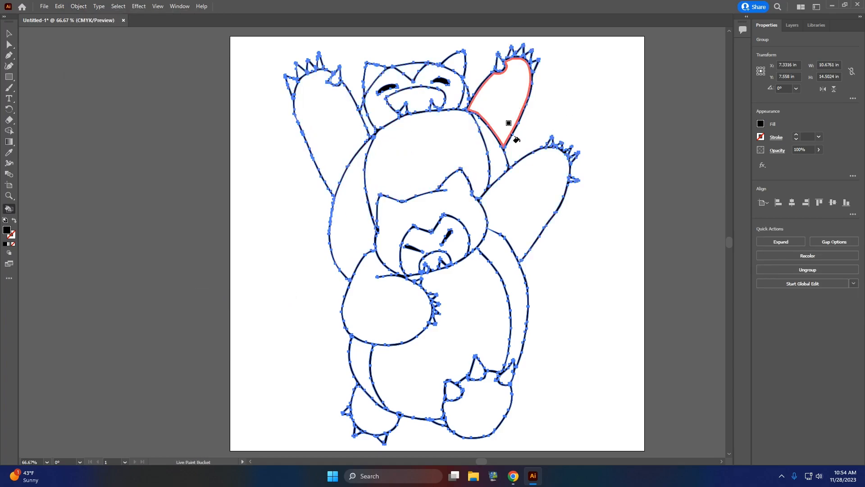
{"action": "left_click", "coordinate": [761, 124]}
{"action": "left_click", "coordinate": [718, 164]}
{"action": "left_click", "coordinate": [498, 95]}
{"action": "left_click", "coordinate": [497, 158]}
{"action": "left_click", "coordinate": [343, 196]}
{"action": "left_click", "coordinate": [333, 130]}
{"action": "left_click", "coordinate": [374, 130]}
{"action": "left_click", "coordinate": [372, 76]}
{"action": "left_click", "coordinate": [412, 71]}
{"action": "left_click", "coordinate": [455, 65]}
{"action": "left_click", "coordinate": [465, 105]}
Step: Paint the lower Snorlax's raised arm, head, folded arm, body sides and the small sliver between the feet blue
{"action": "left_click", "coordinate": [527, 195]}
{"action": "left_click", "coordinate": [454, 206]}
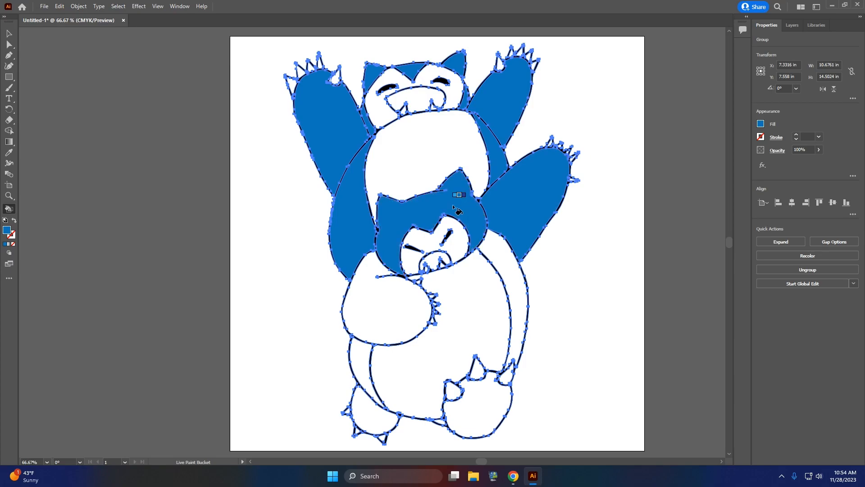
{"action": "left_click", "coordinate": [356, 306]}
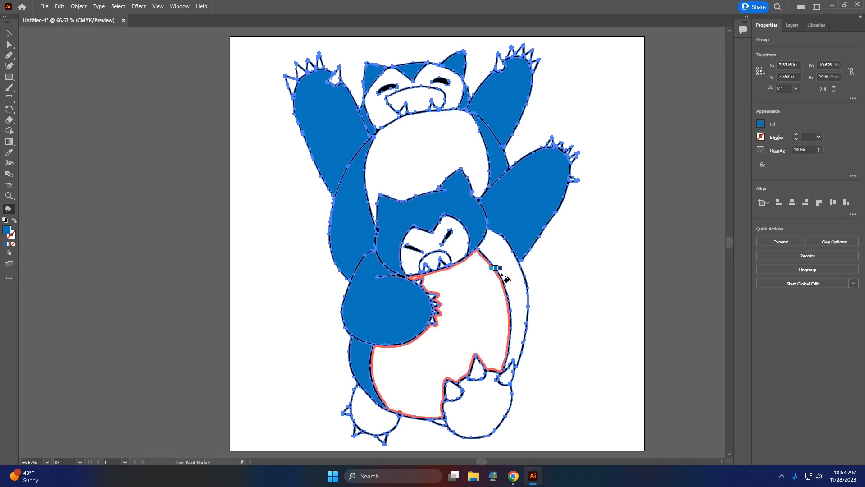
{"action": "left_click", "coordinate": [517, 276]}
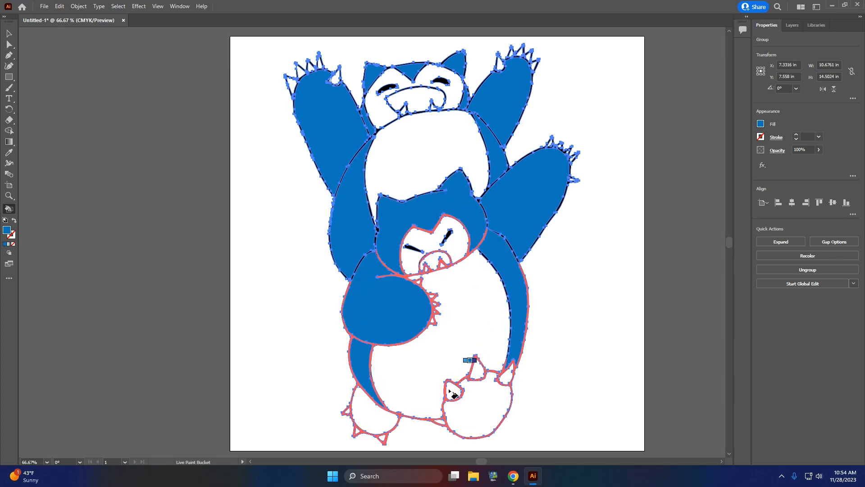
{"action": "left_click", "coordinate": [441, 423]}
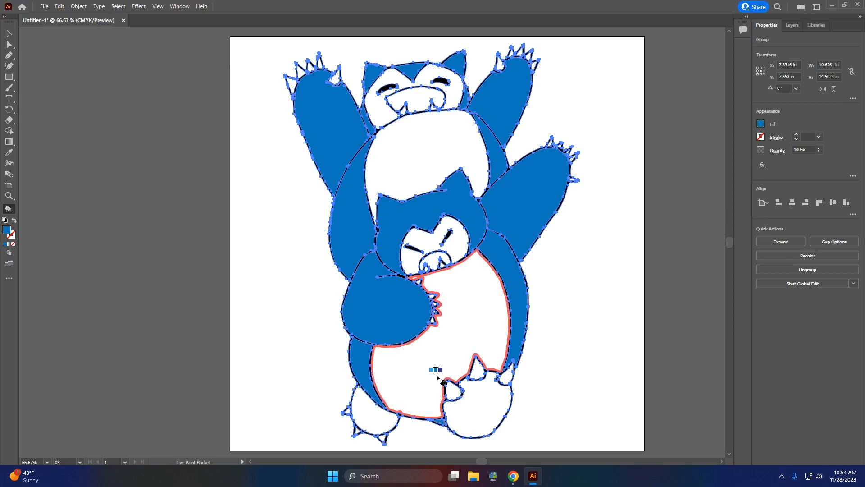
Step: Change the paint colour to beige and fill both bellies, the lower Snorlax's feet and the upper Snorlax's face
{"action": "left_click", "coordinate": [760, 124]}
{"action": "left_click", "coordinate": [675, 168]}
{"action": "left_click", "coordinate": [407, 140]}
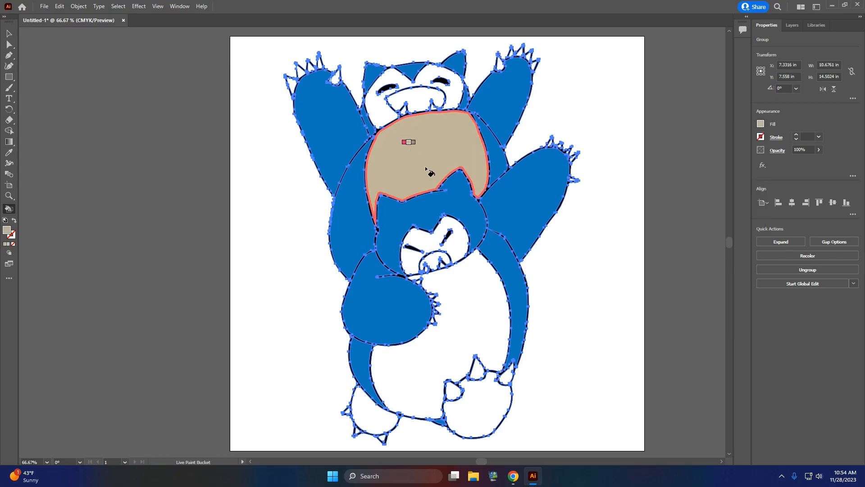
{"action": "left_click", "coordinate": [473, 345]}
{"action": "left_click", "coordinate": [472, 409]}
{"action": "left_click", "coordinate": [367, 409]}
{"action": "left_click", "coordinate": [415, 87]}
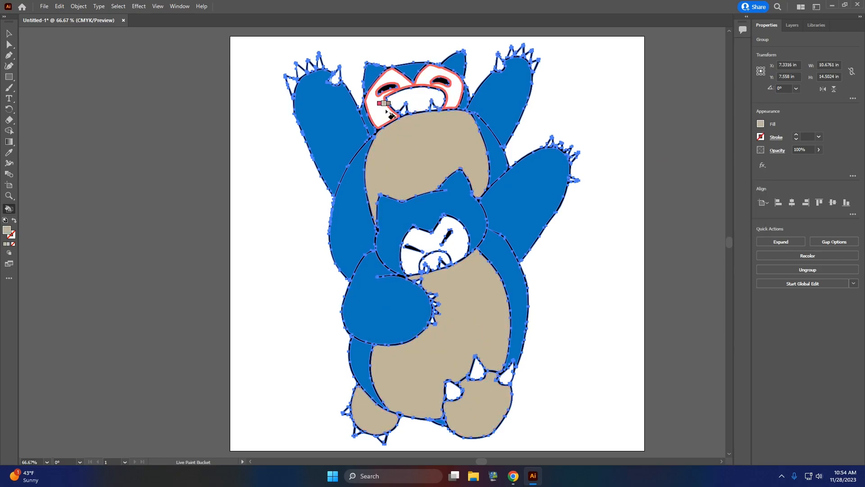
Step: Mix a light pink with 46% magenta and no other inks, and fill both Snorlax mouths with it
{"action": "left_click", "coordinate": [761, 124]}
{"action": "left_click", "coordinate": [719, 155]}
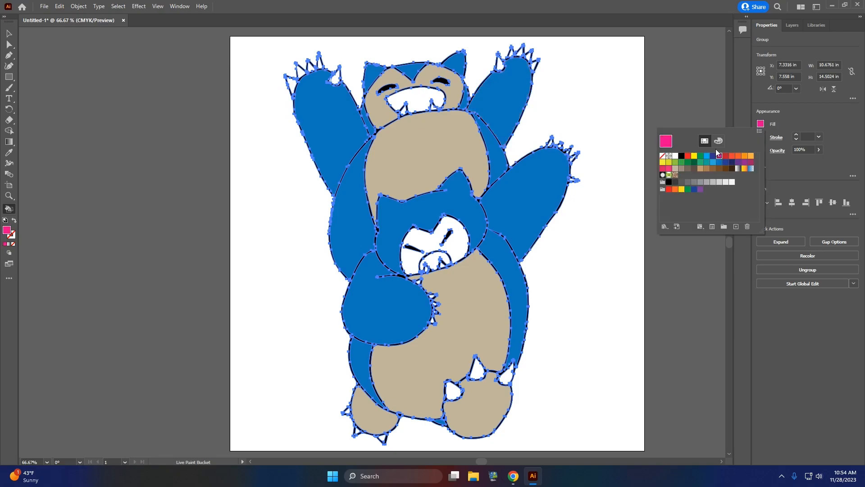
{"action": "left_click", "coordinate": [718, 141]}
{"action": "left_click", "coordinate": [709, 168]}
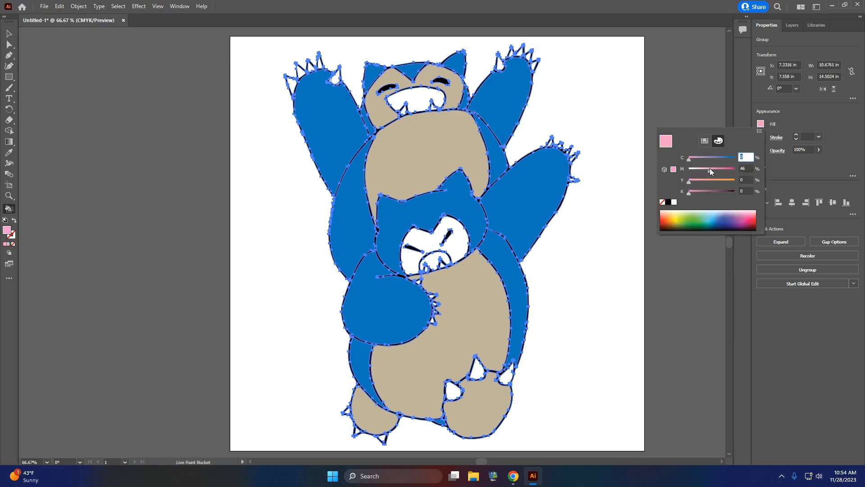
{"action": "left_click", "coordinate": [416, 99]}
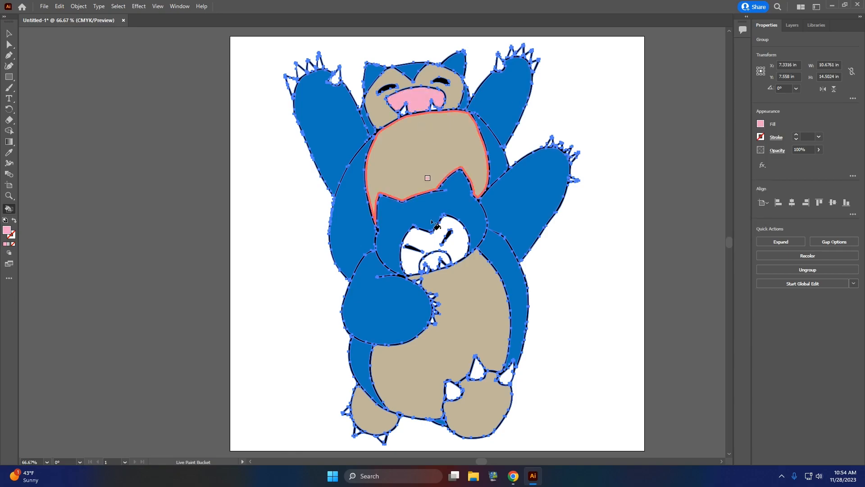
{"action": "left_click", "coordinate": [435, 261]}
{"action": "left_click", "coordinate": [9, 34]}
{"action": "left_click", "coordinate": [262, 136]}
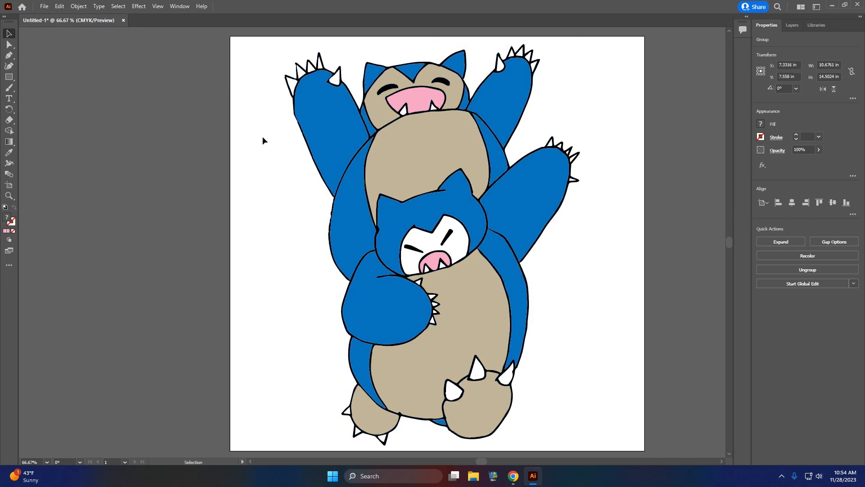
{"action": "left_click", "coordinate": [420, 129]}
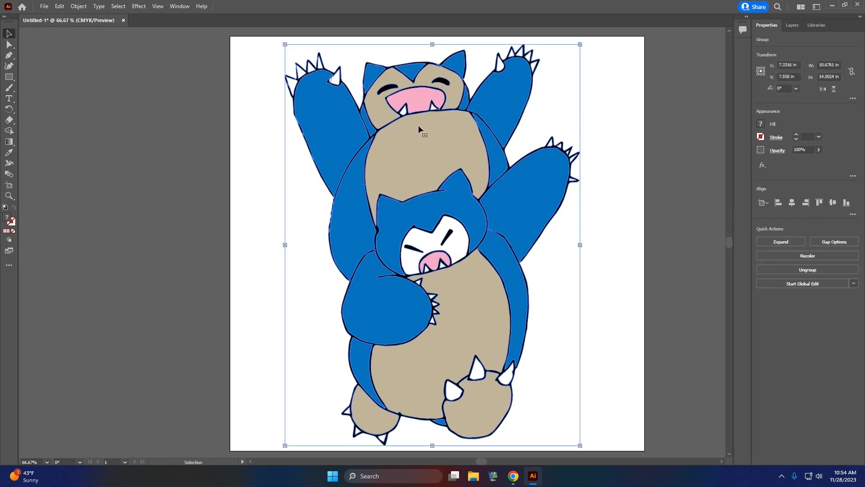
Step: Draw a circle about 12.36 in across over the characters and give it a yellow fill and a 16 pt black stroke
{"action": "left_click_drag", "start_coordinate": [9, 76], "coordinate": [28, 86]}
{"action": "left_click_drag", "start_coordinate": [261, 74], "coordinate": [601, 418]}
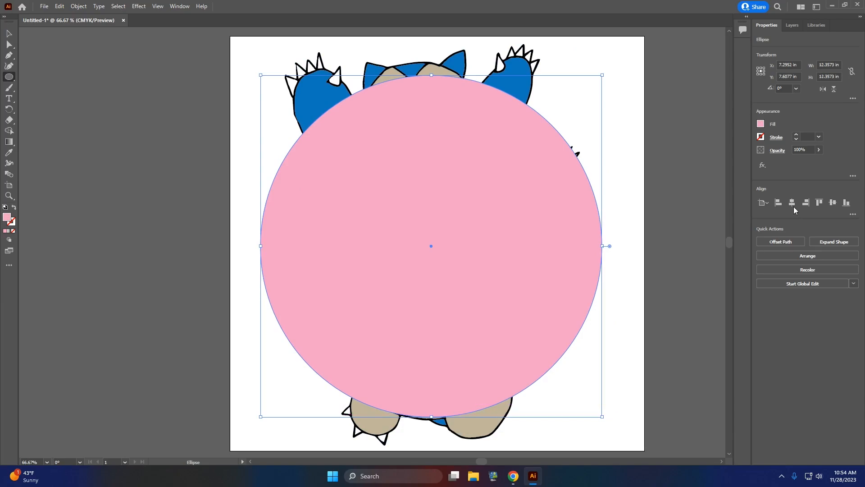
{"action": "left_click", "coordinate": [760, 124]}
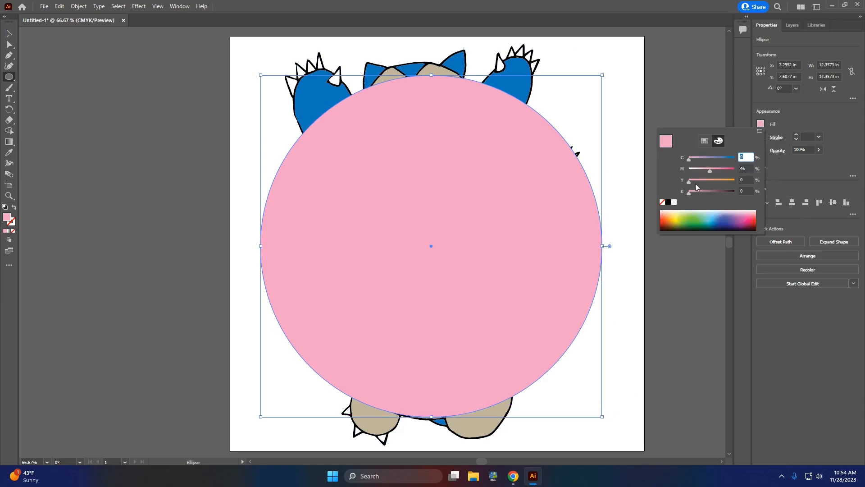
{"action": "left_click", "coordinate": [705, 141]}
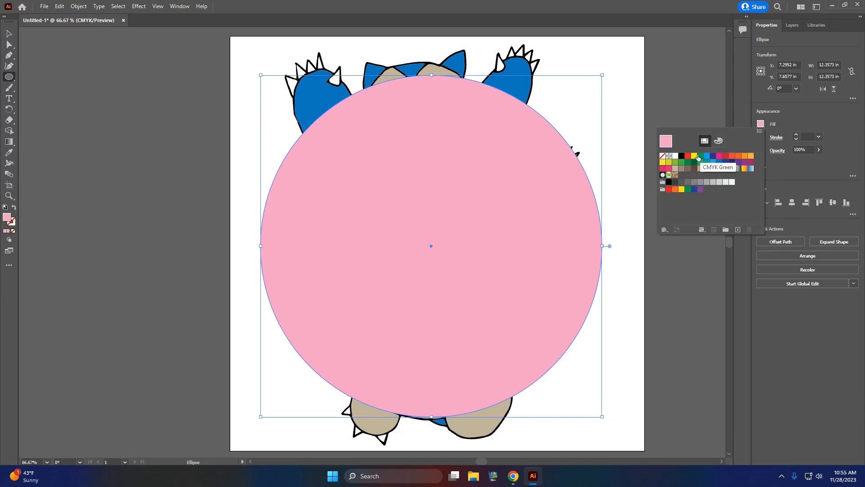
{"action": "left_click", "coordinate": [695, 156]}
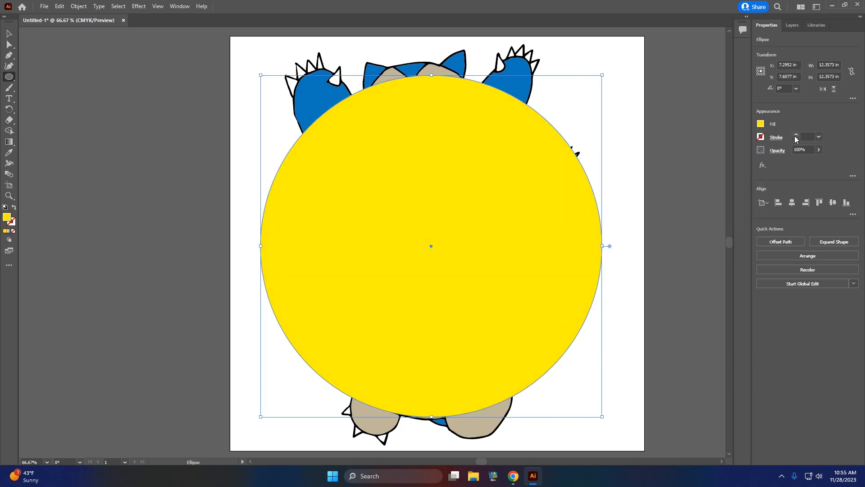
{"action": "left_click", "coordinate": [795, 135]}
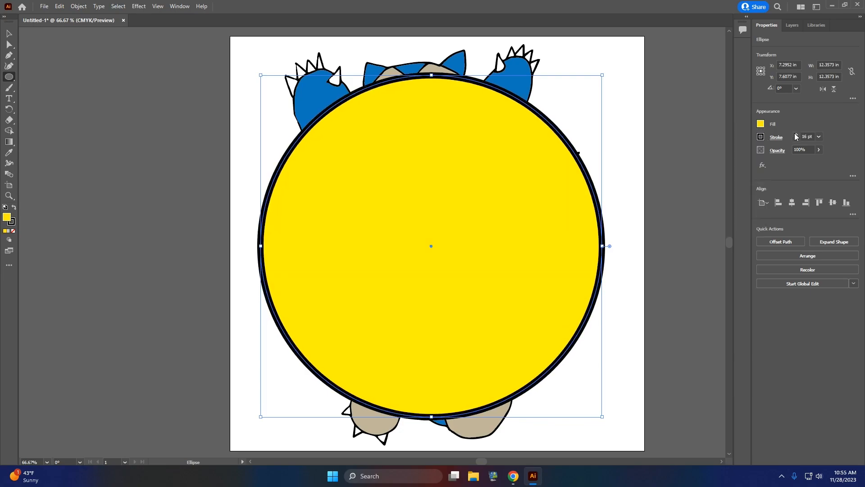
Step: Shift the yellow circle slightly down and to the left, and place it beneath the Snorlax group in the stacking order
{"action": "left_click", "coordinate": [12, 37]}
{"action": "mouse_move", "coordinate": [356, 96]}
{"action": "left_mouse_down"}
{"action": "mouse_move", "coordinate": [351, 81]}
{"action": "mouse_move", "coordinate": [349, 102]}
{"action": "left_mouse_up"}
{"action": "left_click", "coordinate": [793, 25]}
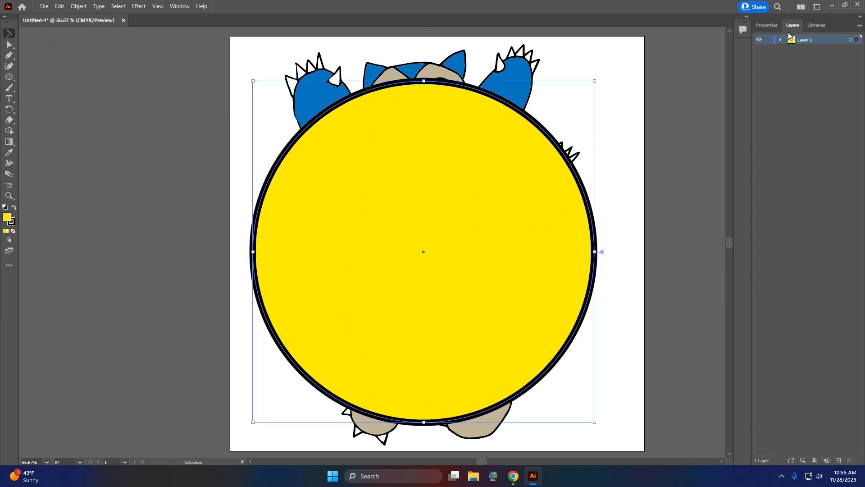
{"action": "left_click", "coordinate": [780, 40]}
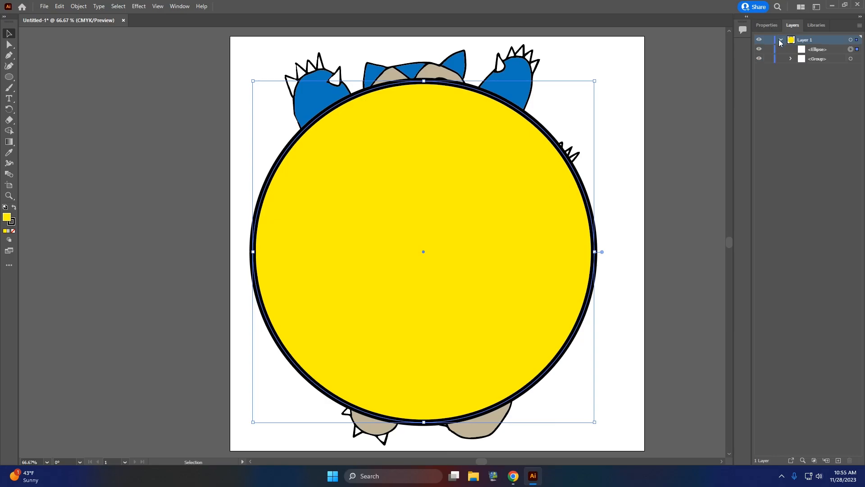
{"action": "left_click_drag", "start_coordinate": [828, 52], "coordinate": [832, 66]}
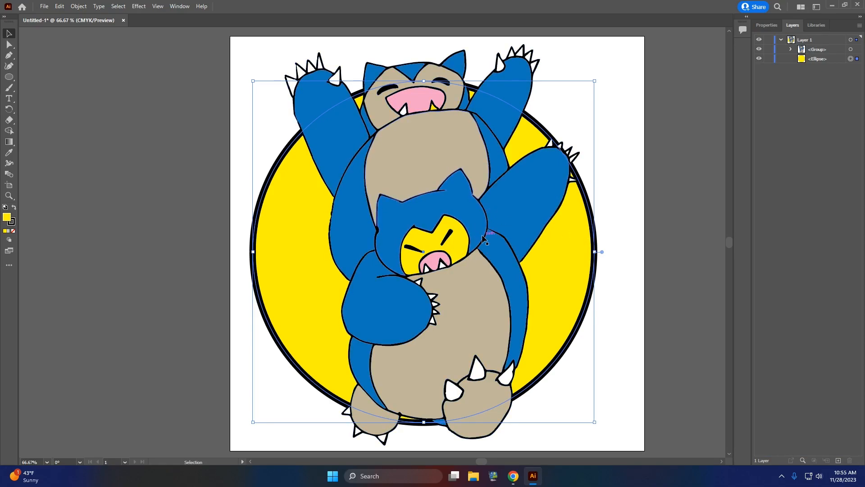
Step: Scale the Snorlax group down to about 8.41 by 11.24 in and position it inside the yellow circle
{"action": "left_click", "coordinate": [815, 50]}
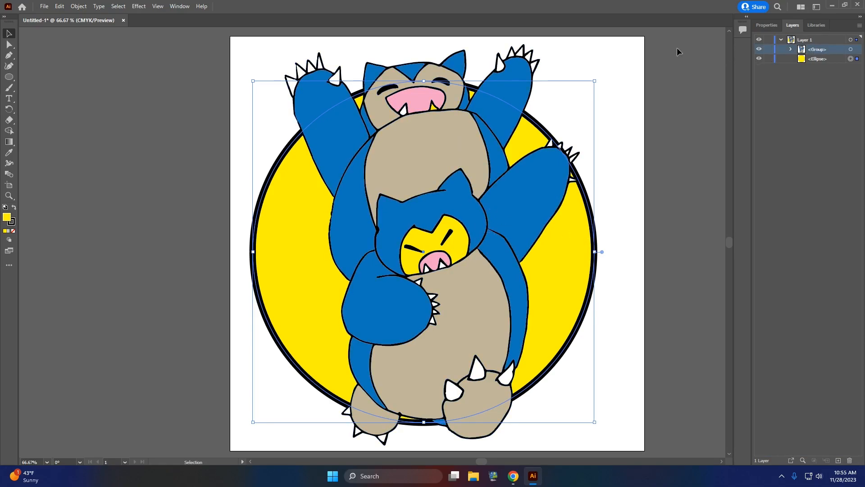
{"action": "left_click", "coordinate": [496, 131]}
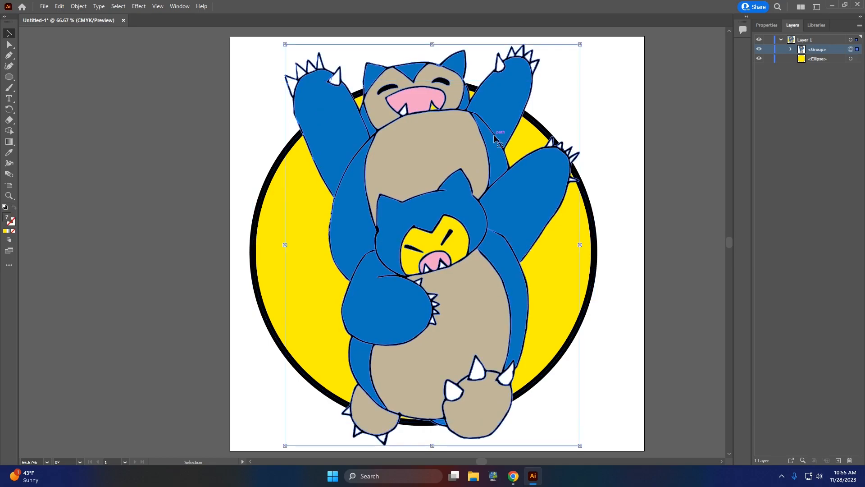
{"action": "left_click_drag", "start_coordinate": [581, 46], "coordinate": [506, 155]}
{"action": "left_click_drag", "start_coordinate": [440, 248], "coordinate": [476, 197]}
{"action": "left_click_drag", "start_coordinate": [540, 392], "coordinate": [553, 412]}
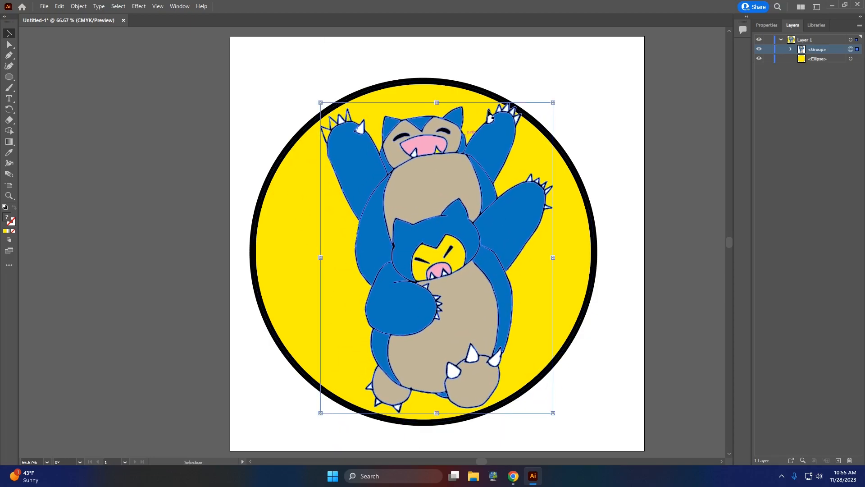
Step: Try sampling the upper Snorlax's beige belly colour with the Eyedropper, and undo the recolouring of the group
{"action": "left_click", "coordinate": [764, 25]}
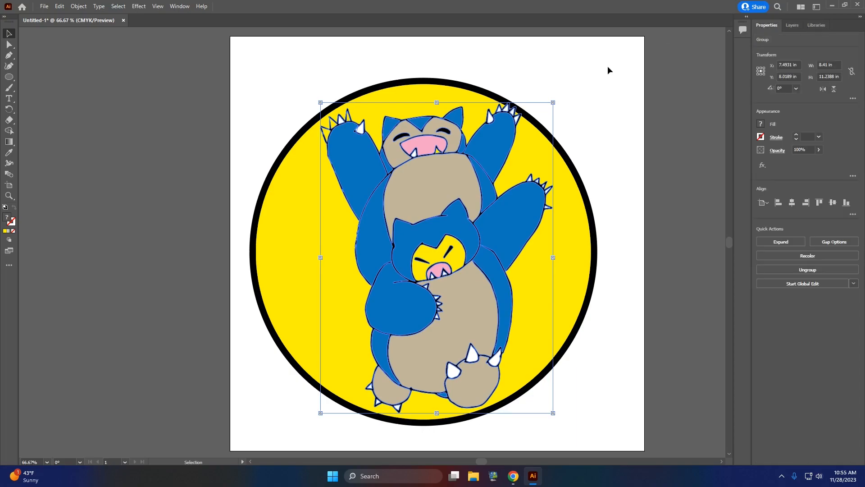
{"action": "key", "text": "k"}
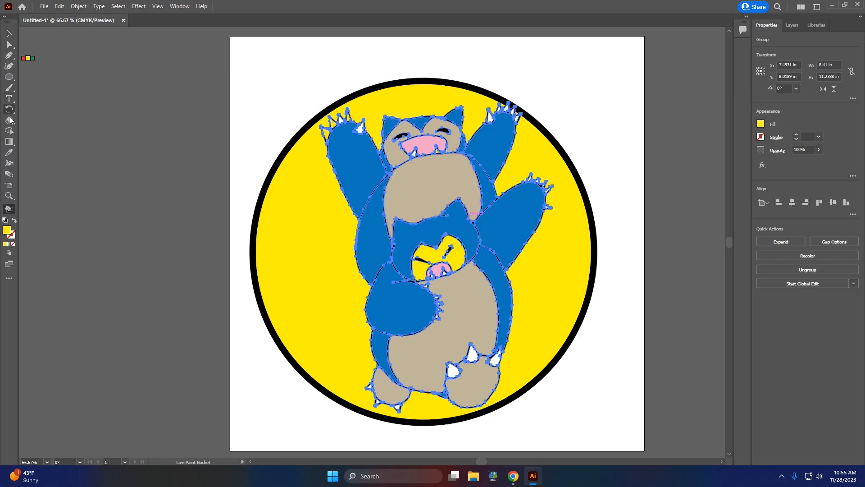
{"action": "left_click", "coordinate": [9, 153]}
{"action": "left_click", "coordinate": [420, 192]}
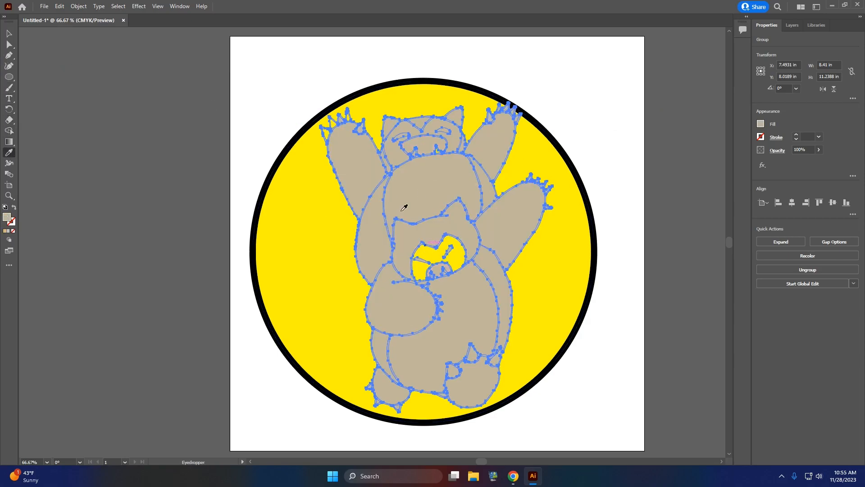
{"action": "left_click", "coordinate": [59, 6]}
{"action": "left_click", "coordinate": [76, 15]}
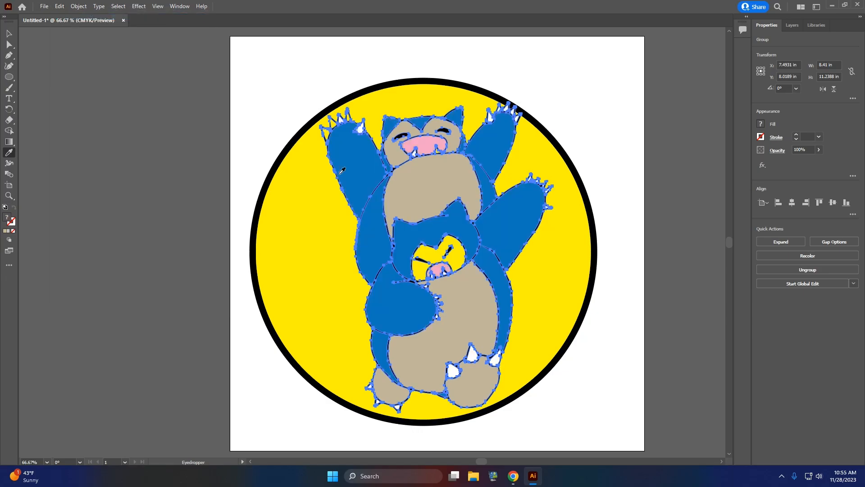
Step: Undo the white recolouring of the Snorlax group caused by sampling the blank artboard with the Eyedropper
{"action": "left_click", "coordinate": [761, 124]}
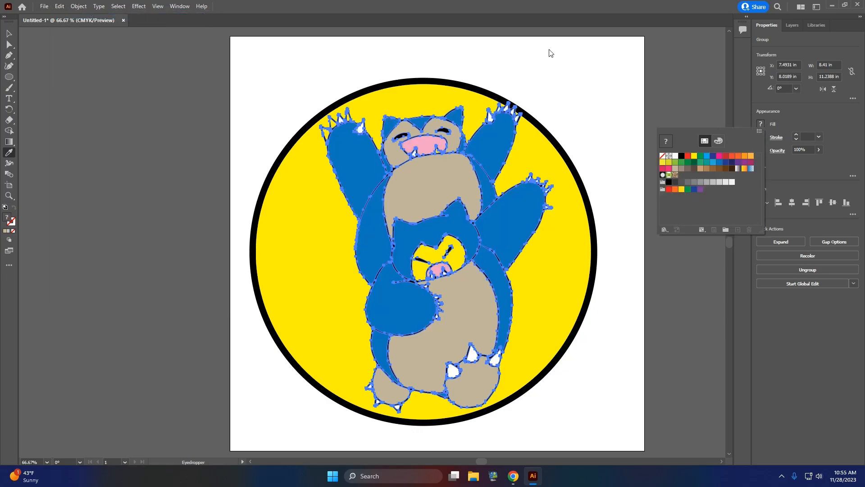
{"action": "left_click", "coordinate": [10, 34]}
{"action": "left_click", "coordinate": [269, 78]}
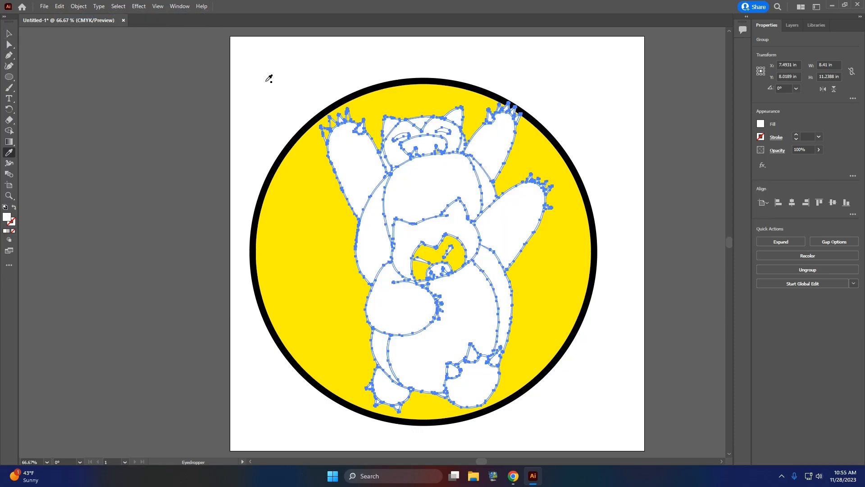
{"action": "left_click", "coordinate": [59, 6]}
{"action": "left_click", "coordinate": [75, 13]}
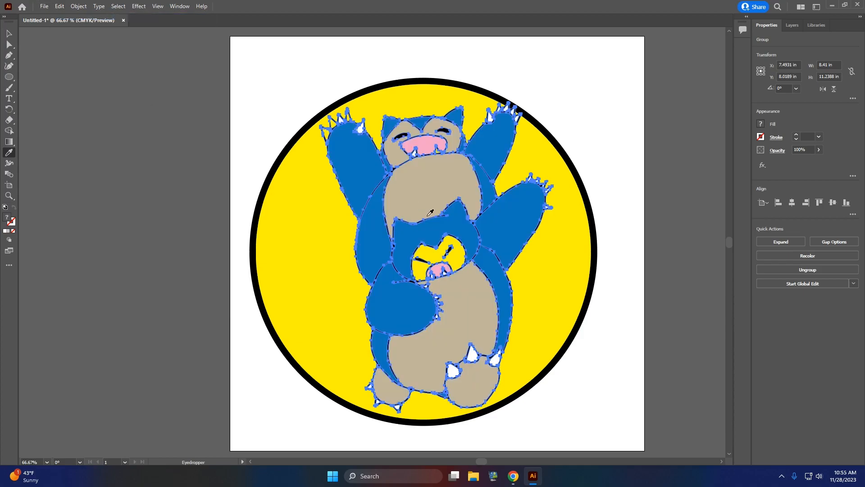
Step: Live Paint the lower Snorlax's face and the unfilled claws on the upper Snorlax's raised left-side paw white, and deselect the artwork
{"action": "key", "text": "k"}
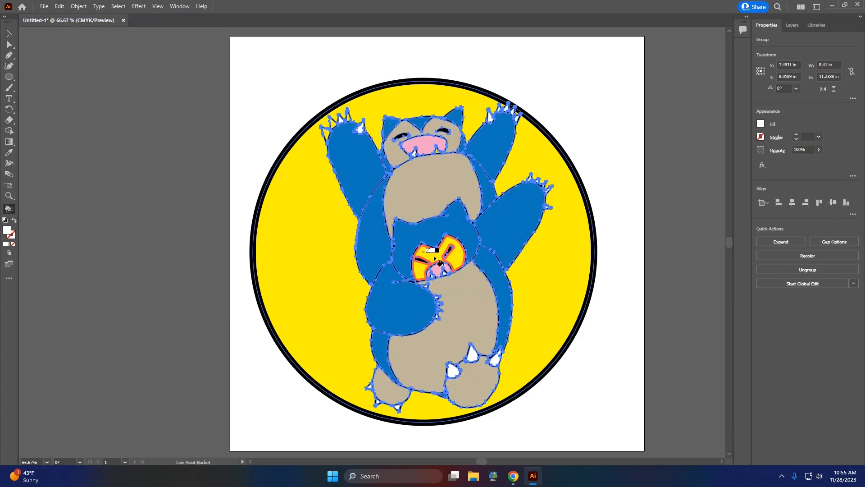
{"action": "left_click", "coordinate": [435, 258]}
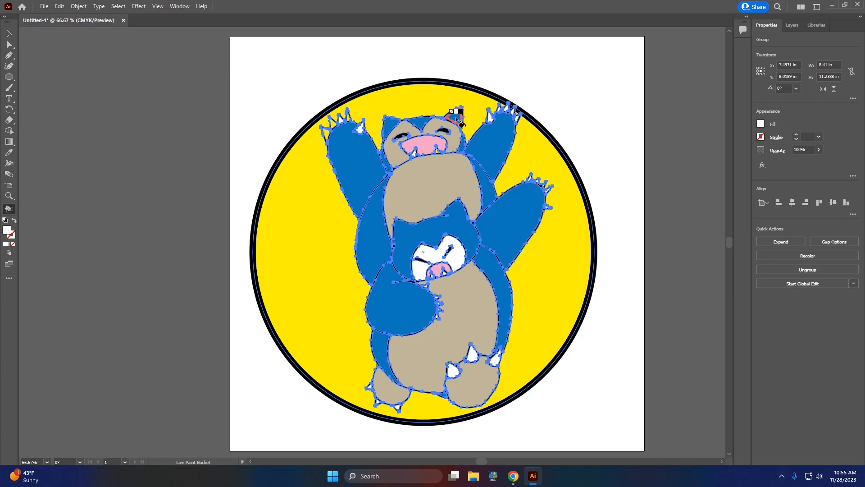
{"action": "scroll", "coordinate": [360, 155], "scroll_direction": "up", "scroll_amount": 3}
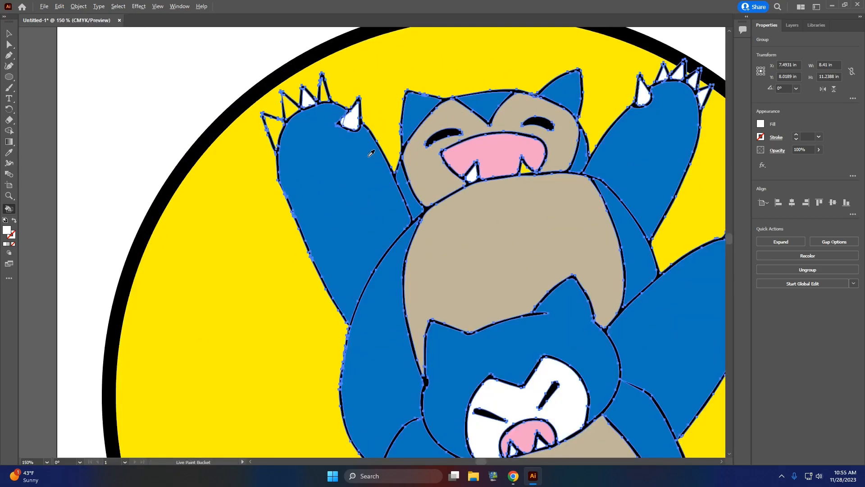
{"action": "left_click", "coordinate": [262, 90]}
{"action": "left_click", "coordinate": [240, 119]}
{"action": "left_click", "coordinate": [309, 71]}
{"action": "left_click", "coordinate": [9, 33]}
{"action": "left_click", "coordinate": [82, 65]}
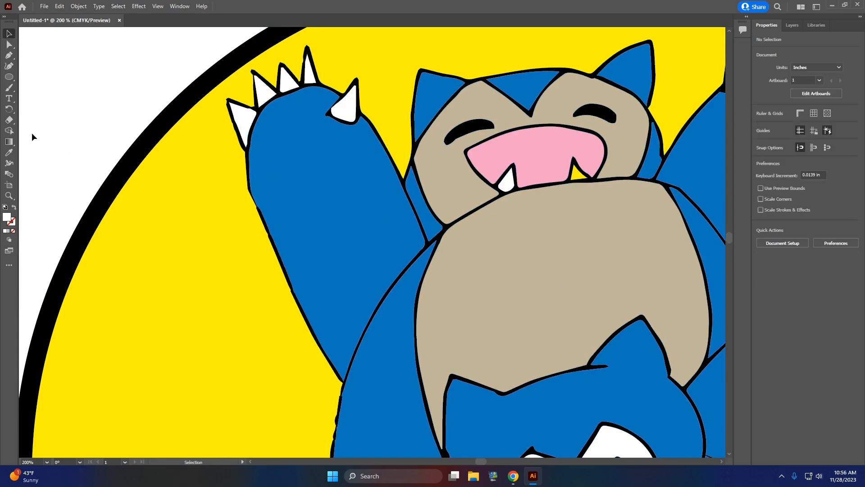
Step: Sample the beige belly colour with the Eyedropper and Live Paint the lower Snorlax's face with it
{"action": "left_click", "coordinate": [8, 154]}
{"action": "scroll", "coordinate": [575, 297], "scroll_direction": "down", "scroll_amount": 5}
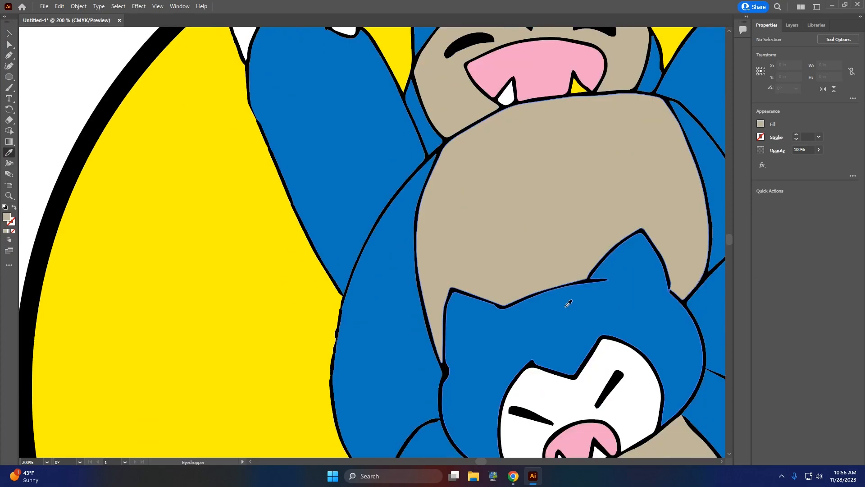
{"action": "key", "text": "k"}
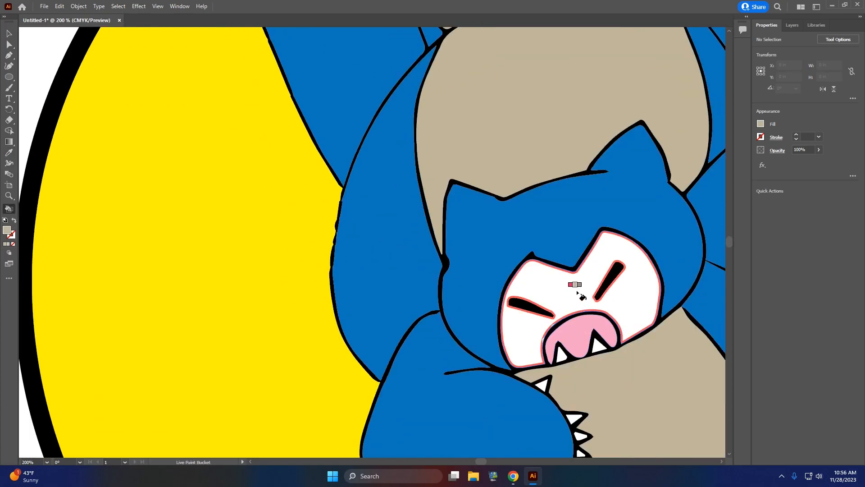
{"action": "left_click", "coordinate": [570, 295]}
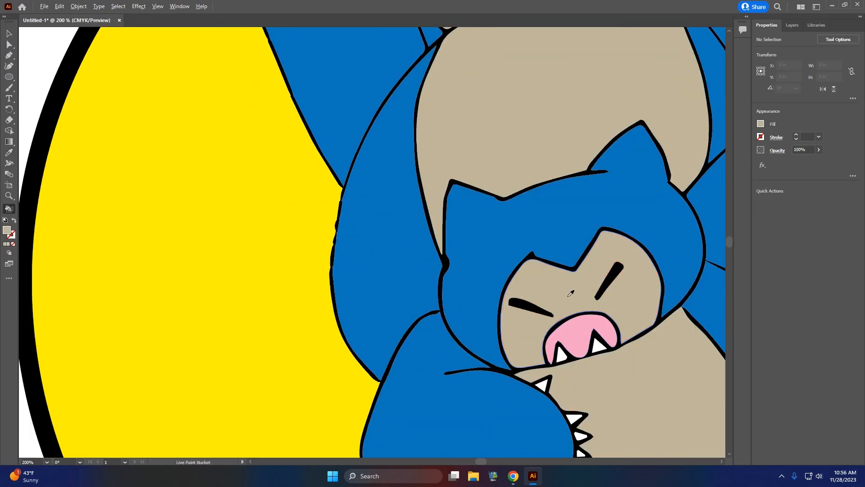
Step: Duplicate the yellow circle and place the copy off the artboard, to the left of the design
{"action": "scroll", "coordinate": [569, 301], "scroll_direction": "down", "scroll_amount": 3}
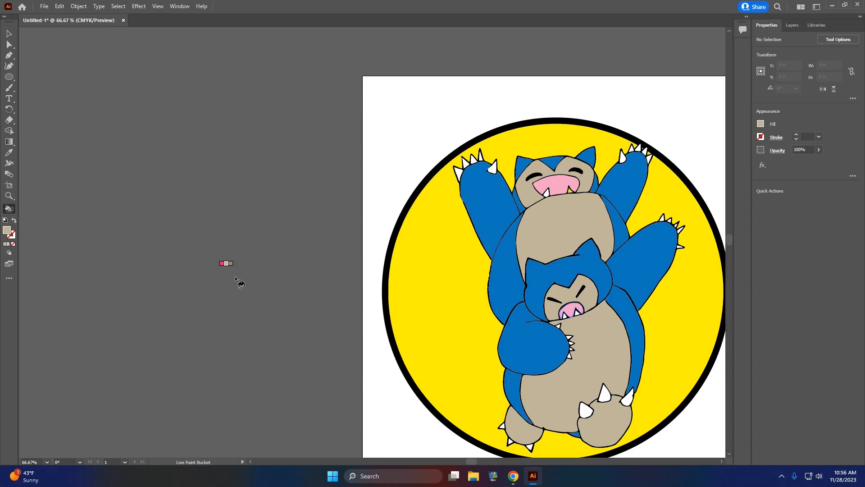
{"action": "left_click", "coordinate": [9, 33]}
{"action": "left_click", "coordinate": [434, 173]}
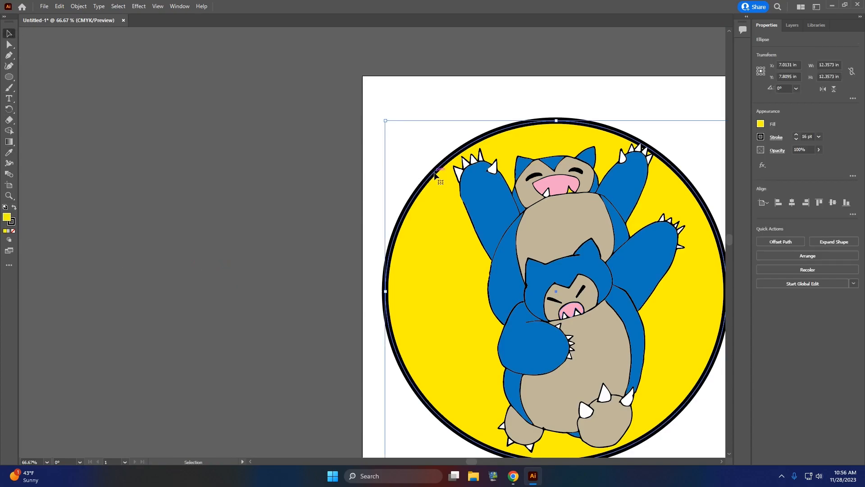
{"action": "key", "text": "ctrl+c"}
{"action": "key", "text": "ctrl+v"}
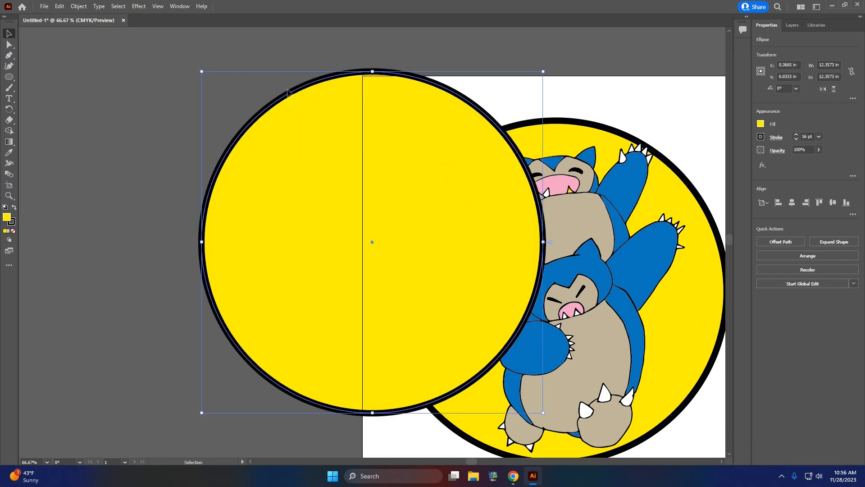
{"action": "left_click_drag", "start_coordinate": [288, 94], "coordinate": [109, 104]}
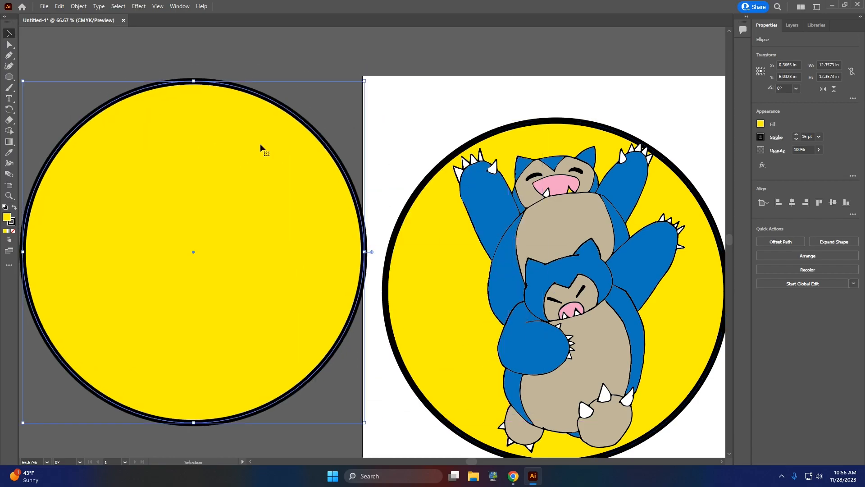
Step: Set both the fill and the stroke of the duplicated circle to None
{"action": "left_click", "coordinate": [761, 124]}
{"action": "left_click", "coordinate": [663, 155]}
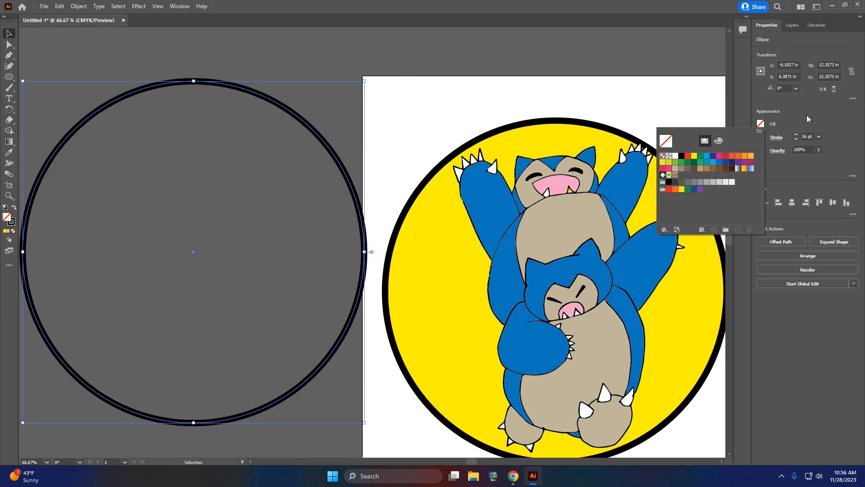
{"action": "left_click", "coordinate": [760, 137]}
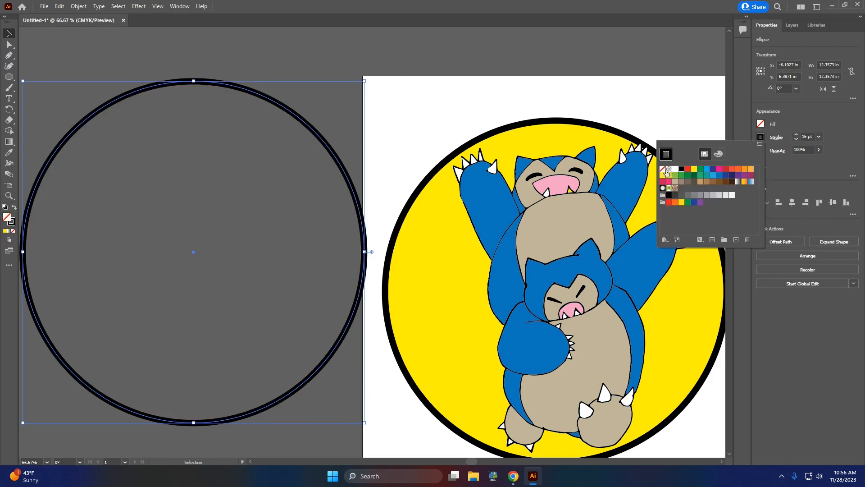
{"action": "left_click", "coordinate": [663, 170]}
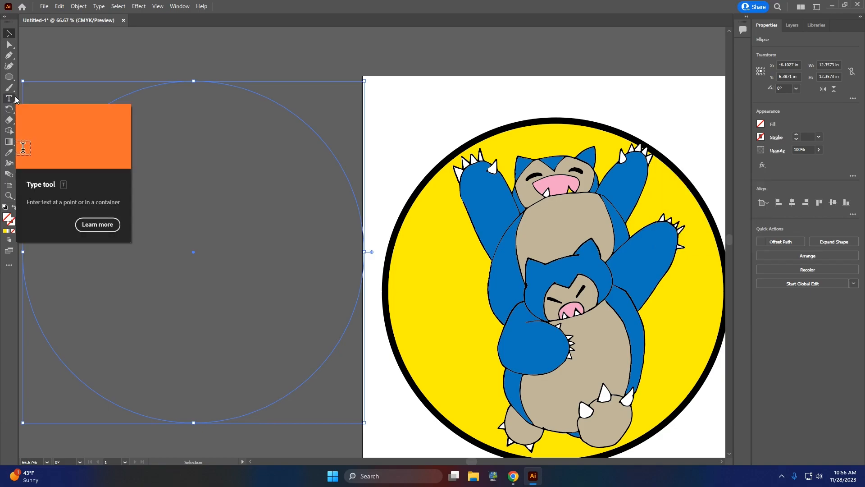
Step: Add the text KEEP IT SIMPLE along the top of the empty circle's path in 100 pt Comic Sans MS
{"action": "left_click_drag", "start_coordinate": [14, 104], "coordinate": [44, 108]}
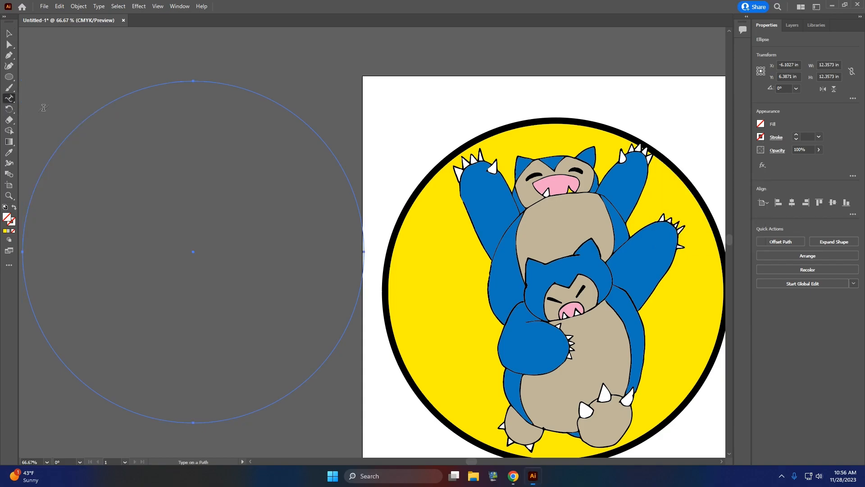
{"action": "left_click", "coordinate": [86, 116]}
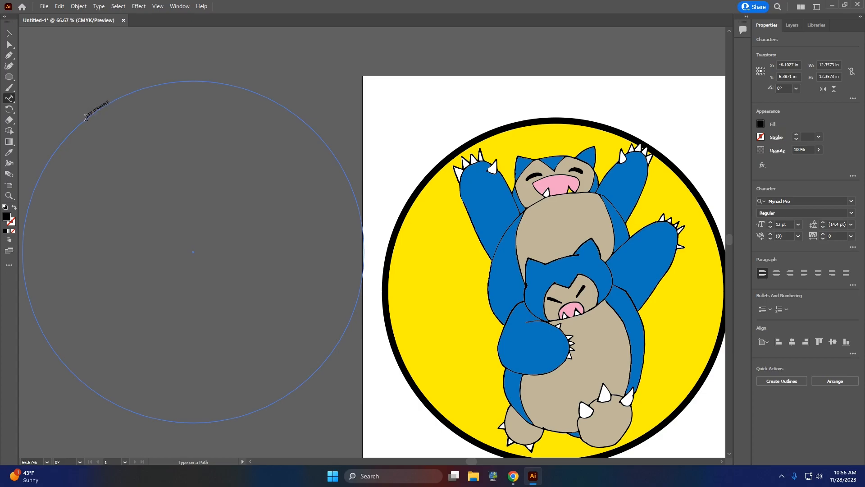
{"action": "key", "text": "ctrl+a"}
{"action": "left_click", "coordinate": [771, 223]}
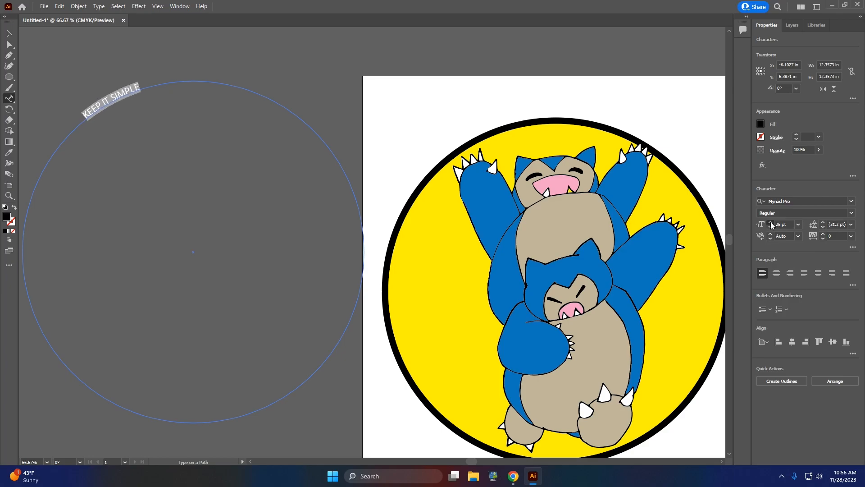
{"action": "left_click", "coordinate": [771, 222]}
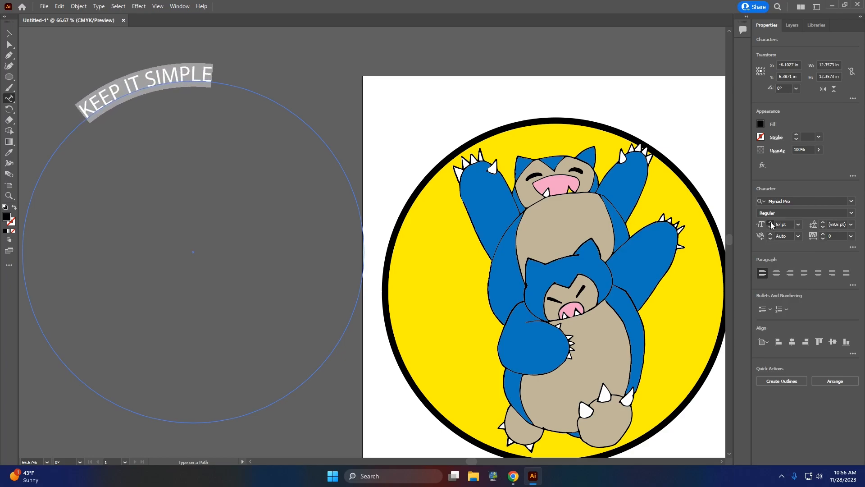
{"action": "left_click", "coordinate": [771, 223]}
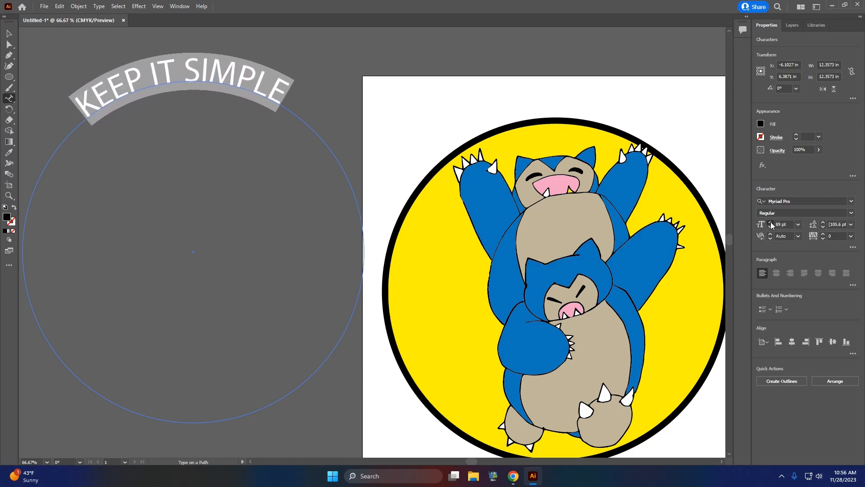
{"action": "left_click", "coordinate": [851, 201]}
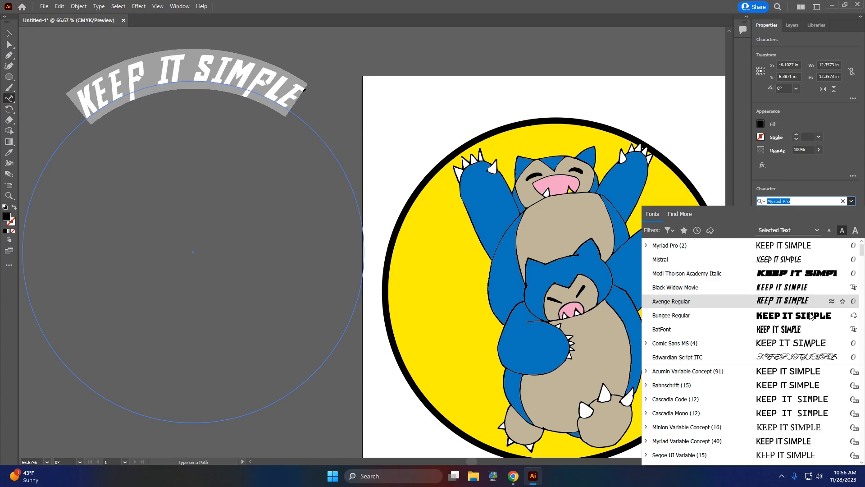
{"action": "left_click", "coordinate": [802, 345]}
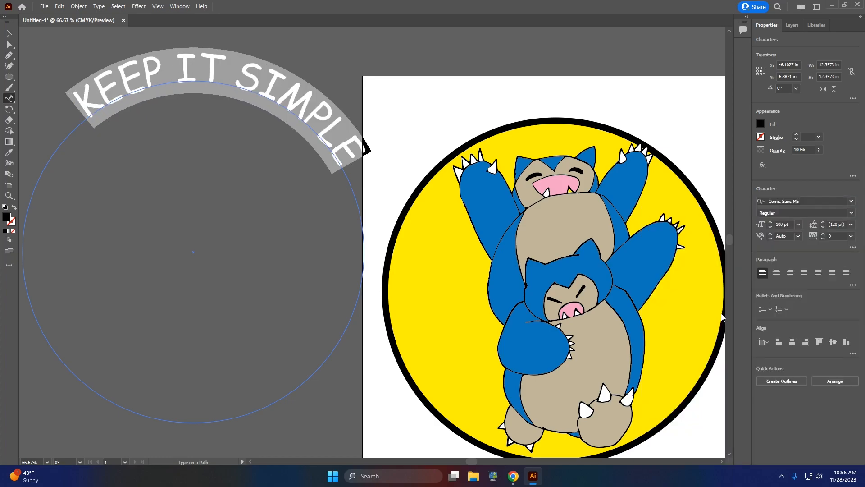
Step: Give the KEEP IT SIMPLE text a red fill and a 5 pt green stroke
{"action": "left_click", "coordinate": [761, 124]}
{"action": "left_click", "coordinate": [688, 155]}
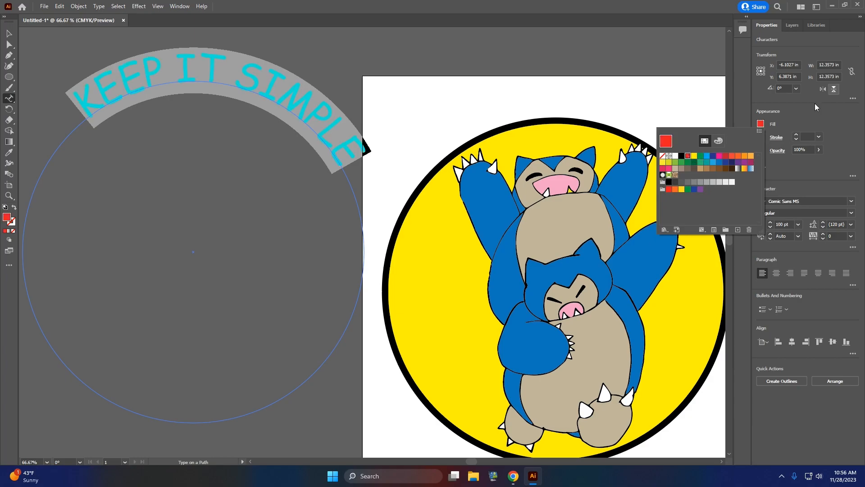
{"action": "left_click", "coordinate": [796, 136]}
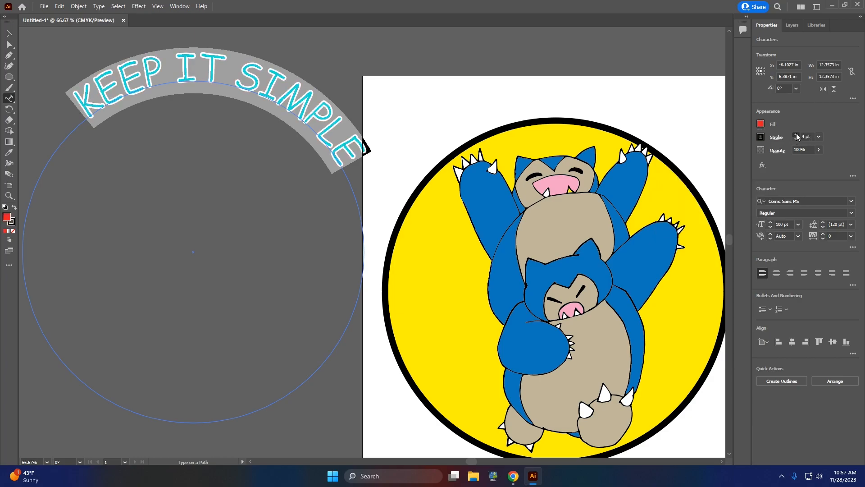
{"action": "left_click", "coordinate": [759, 137]}
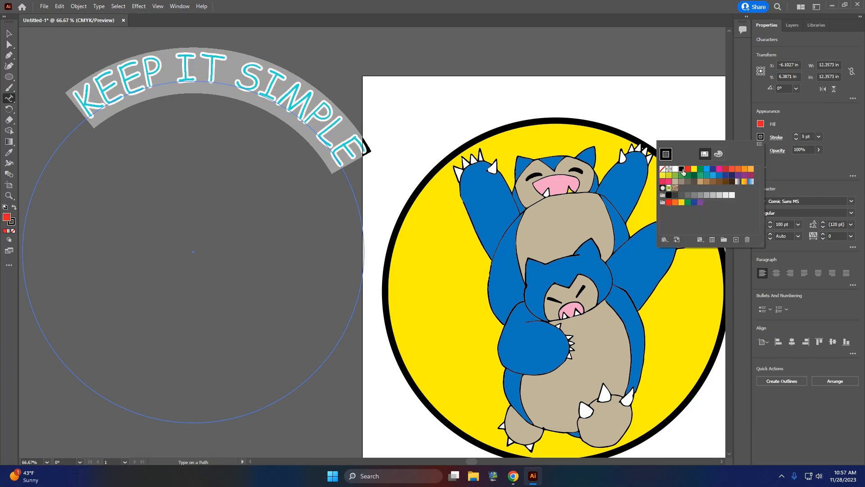
{"action": "left_click", "coordinate": [700, 169]}
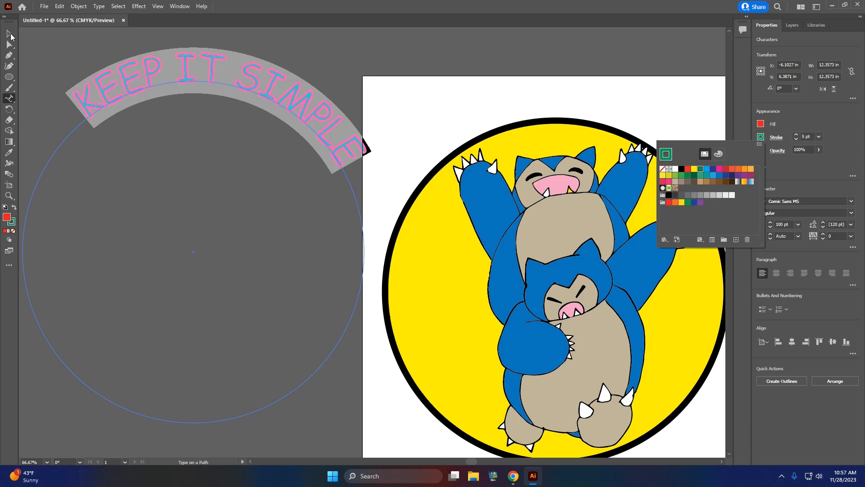
{"action": "left_click", "coordinate": [10, 34]}
{"action": "left_click", "coordinate": [10, 34]}
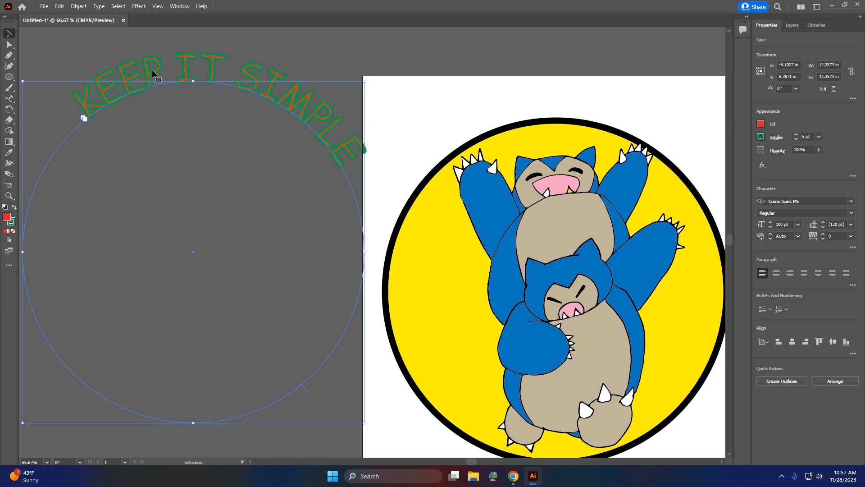
Step: Move the curved KEEP IT SIMPLE text over the top of the yellow circle, rotate it about 6.25°, and deselect it
{"action": "left_click_drag", "start_coordinate": [191, 73], "coordinate": [539, 160]}
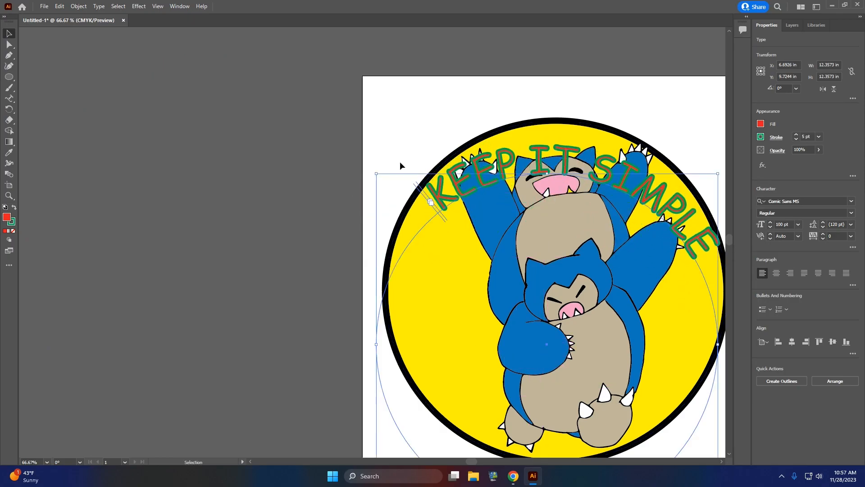
{"action": "left_click_drag", "start_coordinate": [374, 170], "coordinate": [359, 193]}
{"action": "left_click_drag", "start_coordinate": [546, 159], "coordinate": [549, 158]}
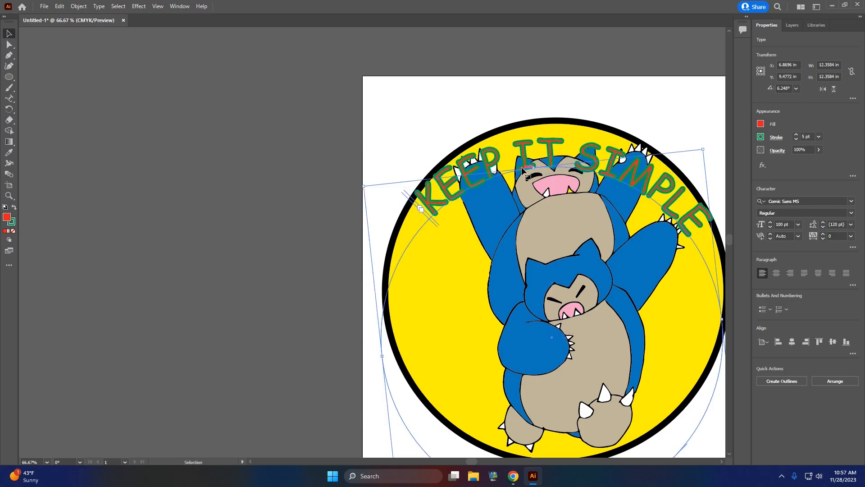
{"action": "scroll", "coordinate": [523, 172], "scroll_direction": "down", "scroll_amount": 2}
{"action": "left_click", "coordinate": [540, 126]}
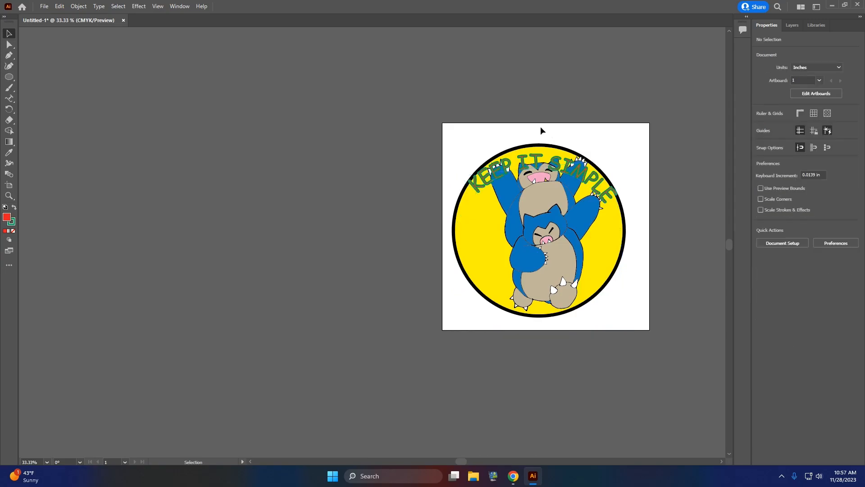
Step: Start exporting the design to the Desktop as a PNG named "Your name and sticker design 1"
{"action": "left_click", "coordinate": [44, 7]}
{"action": "mouse_move", "coordinate": [79, 183]}
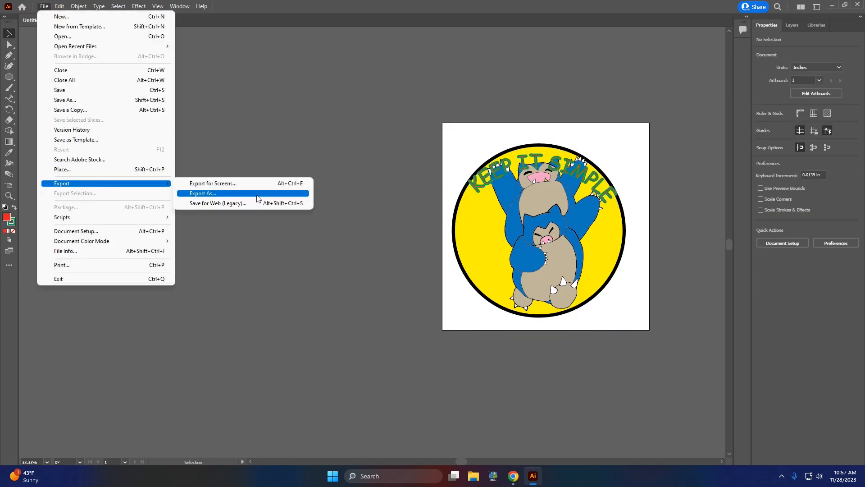
{"action": "left_click", "coordinate": [258, 193]}
{"action": "left_click", "coordinate": [107, 344]}
{"action": "double_click", "coordinate": [110, 344]}
{"action": "type", "text": "Your name and sticker design"}
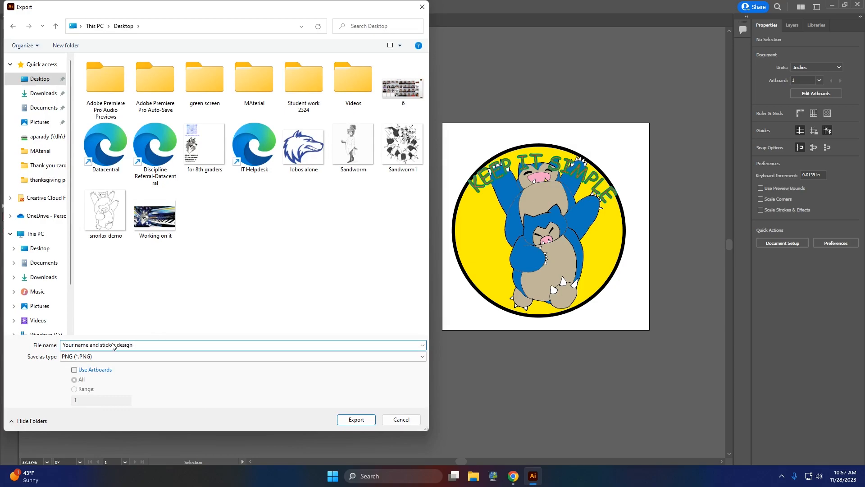
{"action": "type", "text": " 1"}
{"action": "key", "text": "Return"}
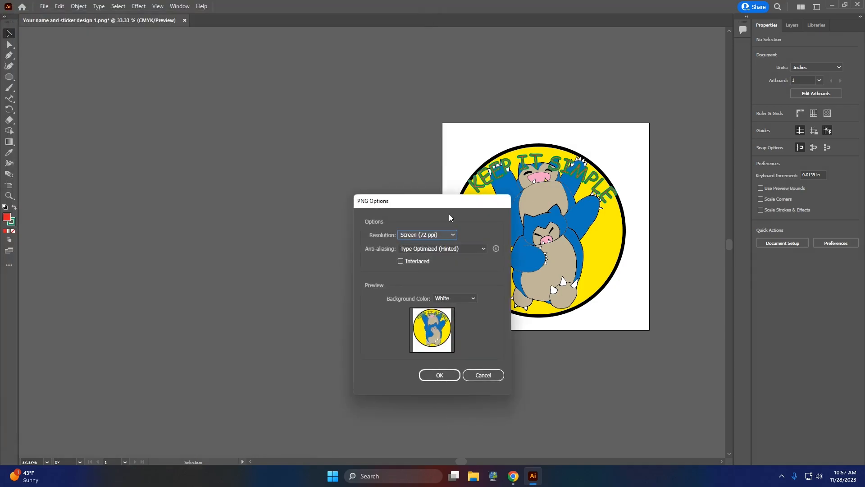
Step: Choose a white background colour in the PNG options and complete the export
{"action": "left_click", "coordinate": [459, 299]}
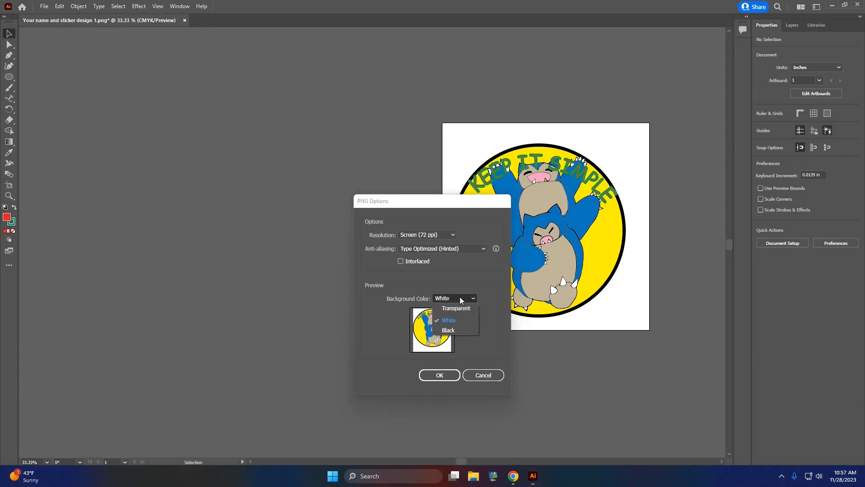
{"action": "left_click", "coordinate": [460, 317]}
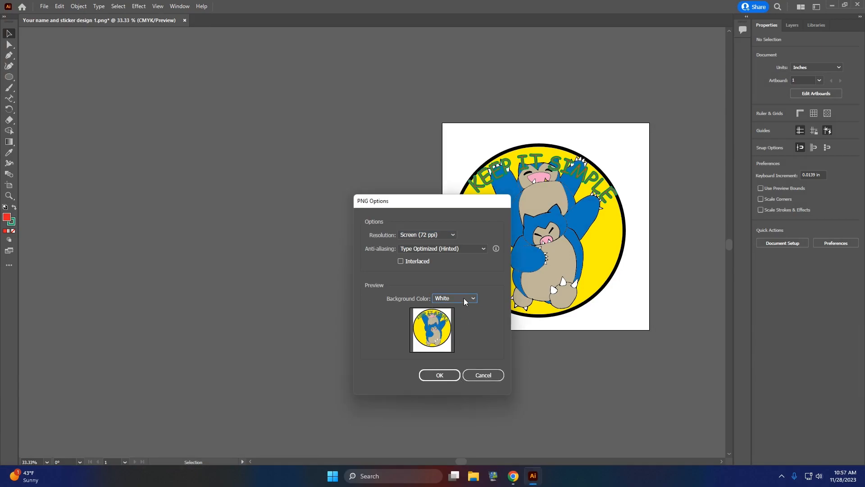
{"action": "left_click", "coordinate": [435, 375]}
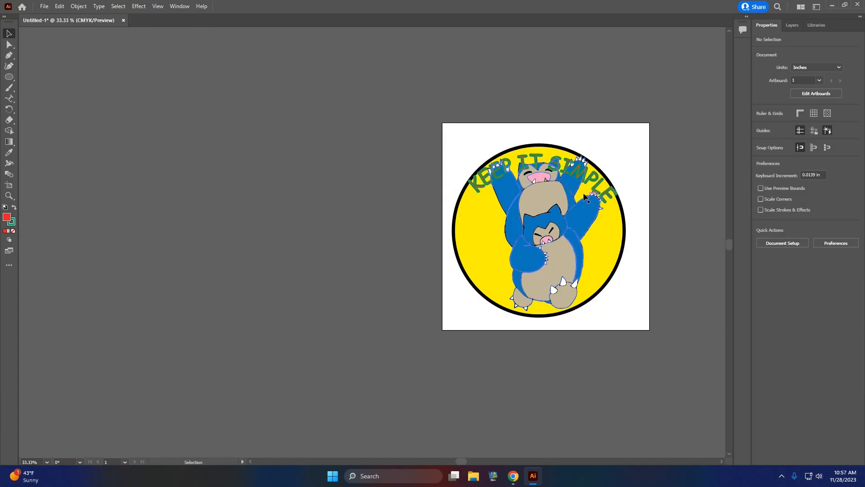
Step: Move the curved KEEP IT SIMPLE text off the artboard, then give its characters an orange fill and a red stroke
{"action": "scroll", "coordinate": [584, 197], "scroll_direction": "up", "scroll_amount": 2}
{"action": "left_click_drag", "start_coordinate": [536, 120], "coordinate": [217, 126]}
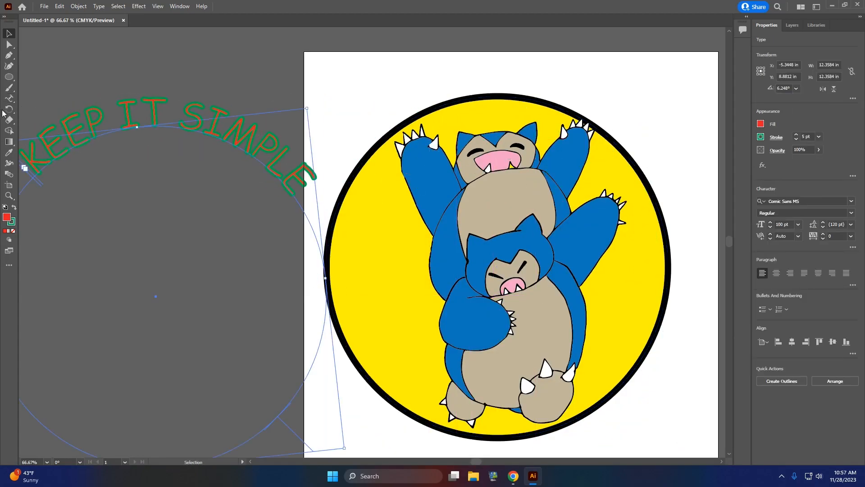
{"action": "left_click", "coordinate": [9, 98]}
{"action": "left_click_drag", "start_coordinate": [295, 197], "coordinate": [35, 172]}
{"action": "left_click", "coordinate": [760, 125]}
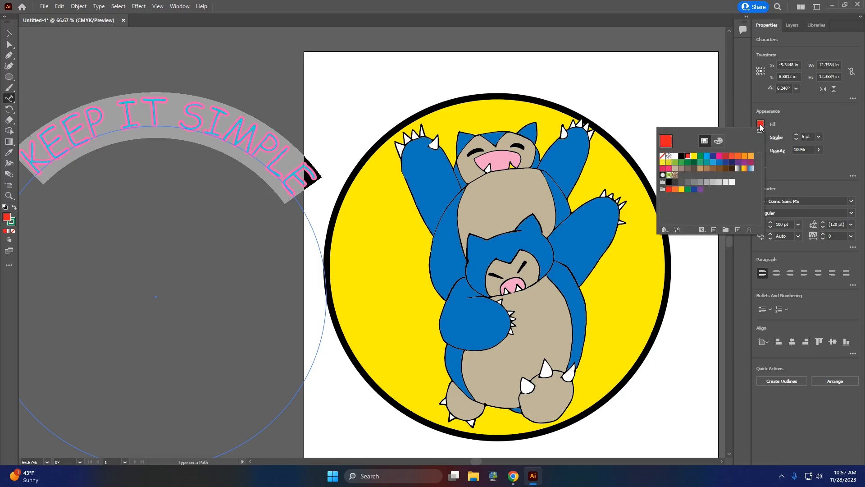
{"action": "left_click", "coordinate": [744, 156]}
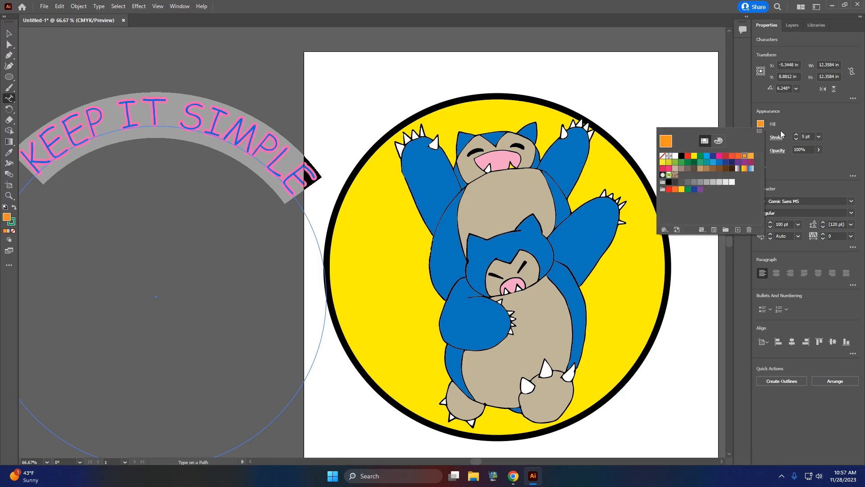
{"action": "left_click", "coordinate": [761, 137]}
{"action": "left_click", "coordinate": [689, 169]}
{"action": "left_click", "coordinate": [10, 33]}
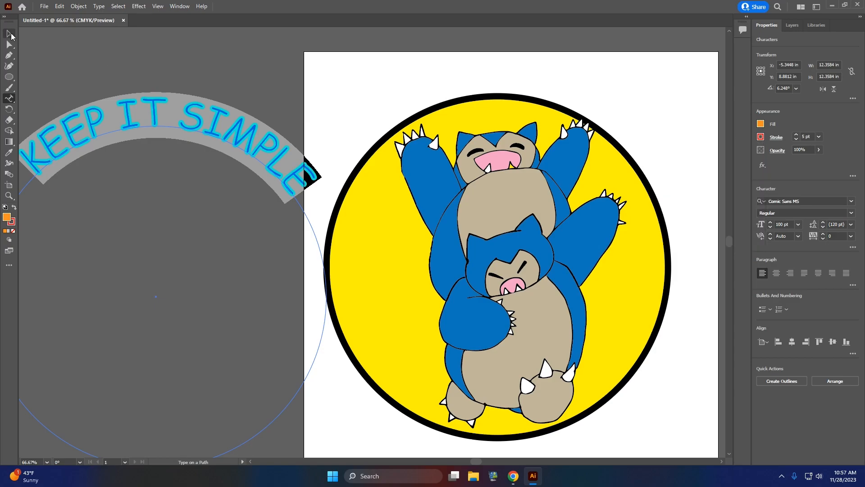
{"action": "left_click", "coordinate": [110, 54]}
{"action": "left_click", "coordinate": [518, 248]}
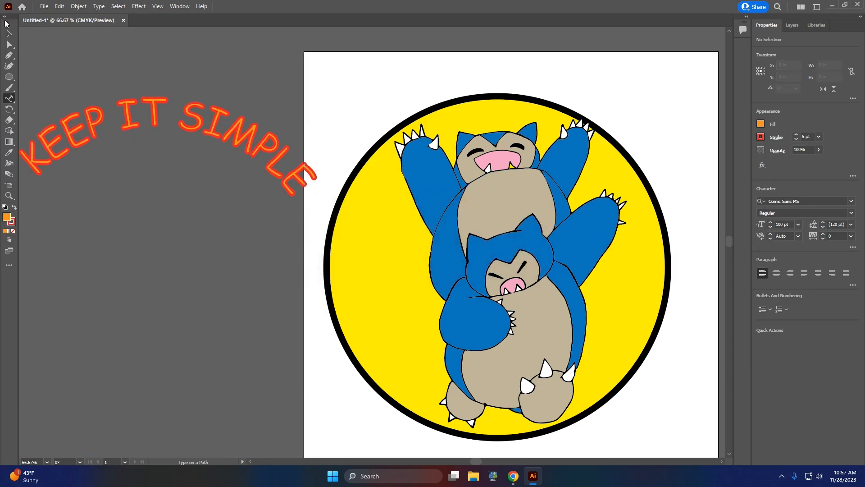
Step: Move the curved text back onto the yellow circle, rotate it to about 141.6°, and fit it along the circle's lower-left edge
{"action": "left_click", "coordinate": [9, 32]}
{"action": "left_click_drag", "start_coordinate": [164, 123], "coordinate": [494, 139]}
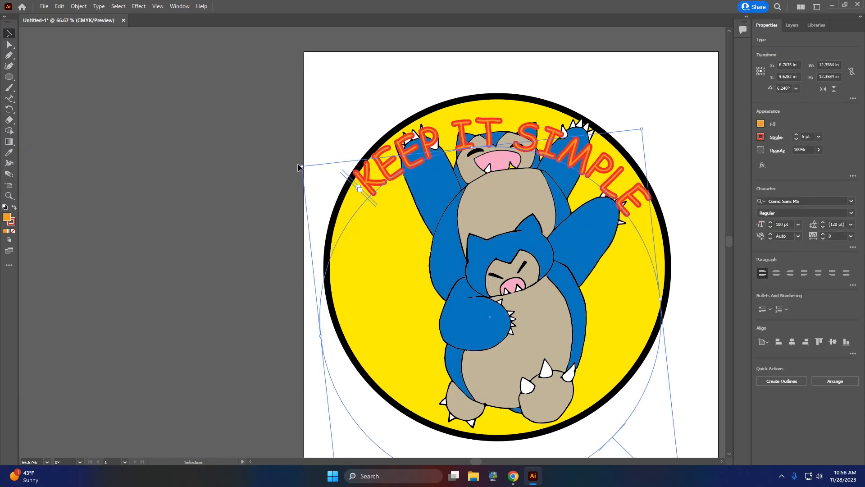
{"action": "left_click_drag", "start_coordinate": [299, 162], "coordinate": [470, 416]}
{"action": "left_click_drag", "start_coordinate": [352, 419], "coordinate": [404, 322]}
Step: Try dark red, magenta, blue and green fills on the circle and return it to CMYK Yellow
{"action": "left_click", "coordinate": [629, 292]}
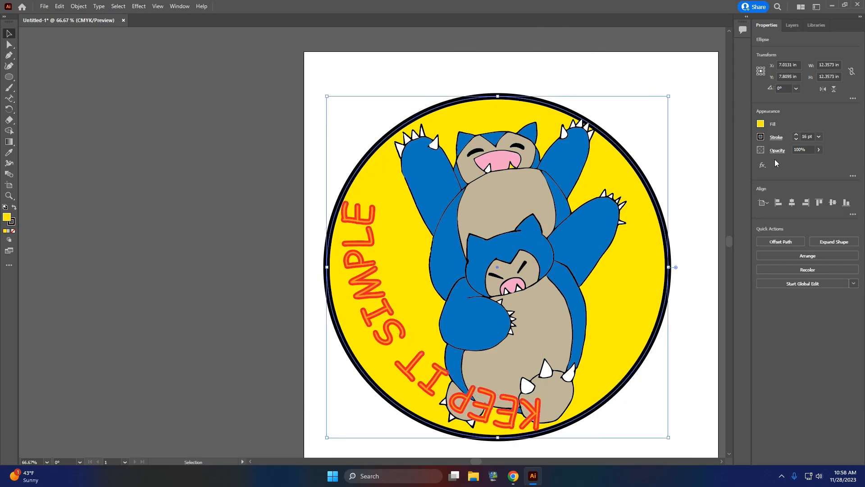
{"action": "left_click", "coordinate": [761, 125]}
{"action": "left_click", "coordinate": [726, 156]}
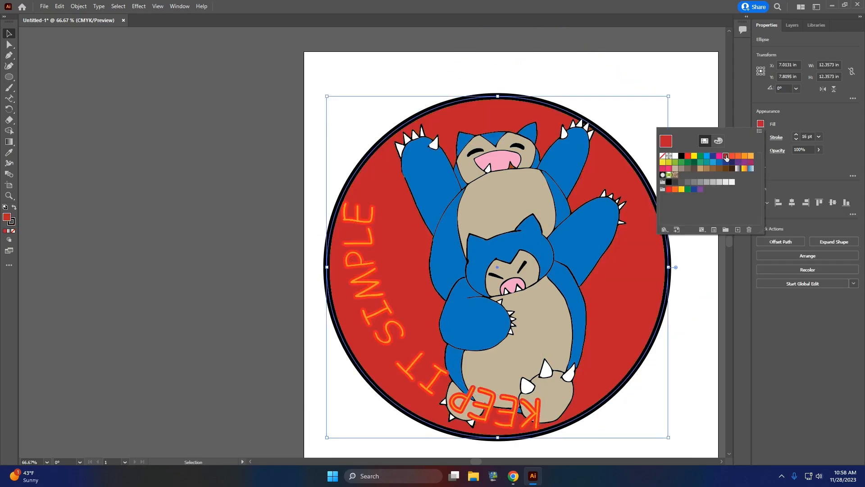
{"action": "left_click", "coordinate": [720, 156]}
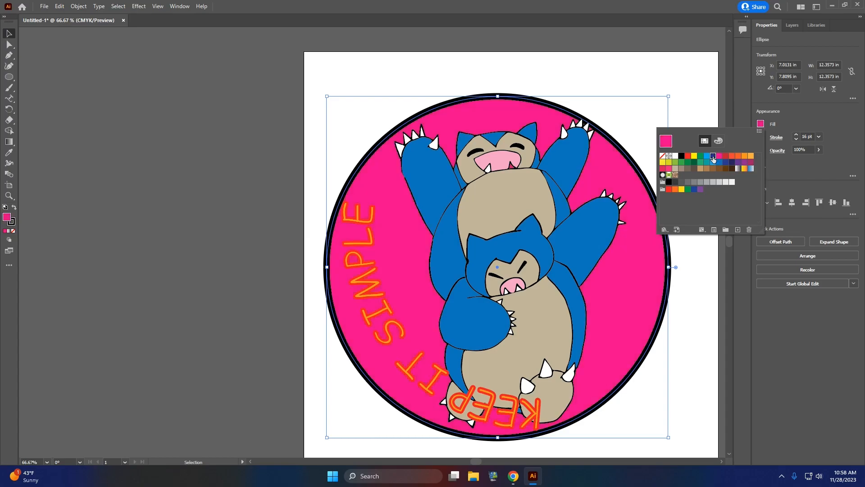
{"action": "left_click", "coordinate": [712, 156]}
{"action": "left_click", "coordinate": [706, 156]}
{"action": "left_click", "coordinate": [700, 157]}
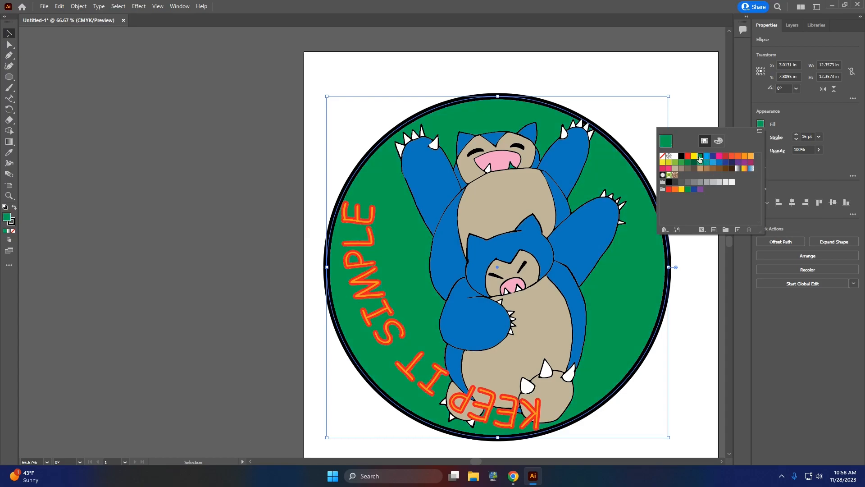
{"action": "left_click", "coordinate": [693, 156]}
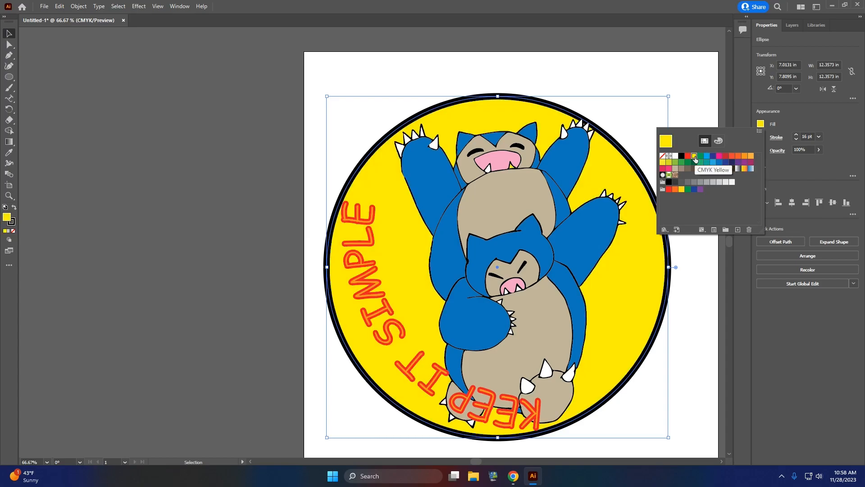
{"action": "left_click", "coordinate": [207, 94]}
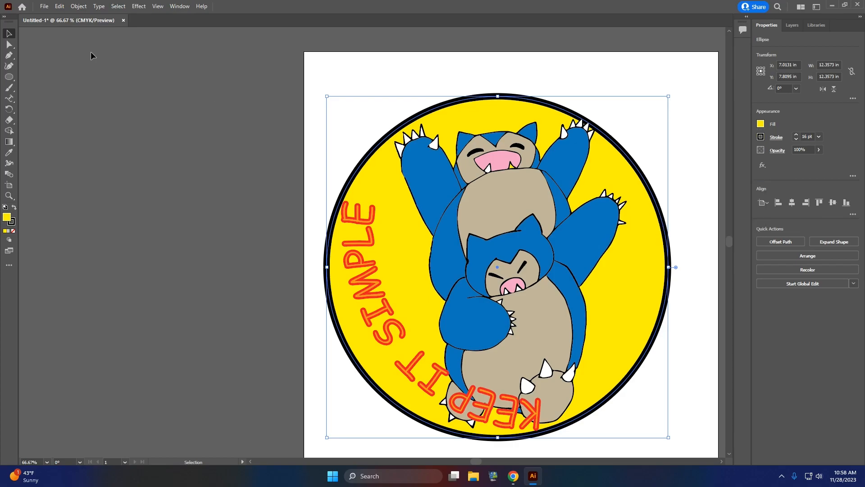
Step: Duplicate the curved KEEP IT SIMPLE text and rotate the copy to about 311.2°
{"action": "left_click", "coordinate": [370, 247]}
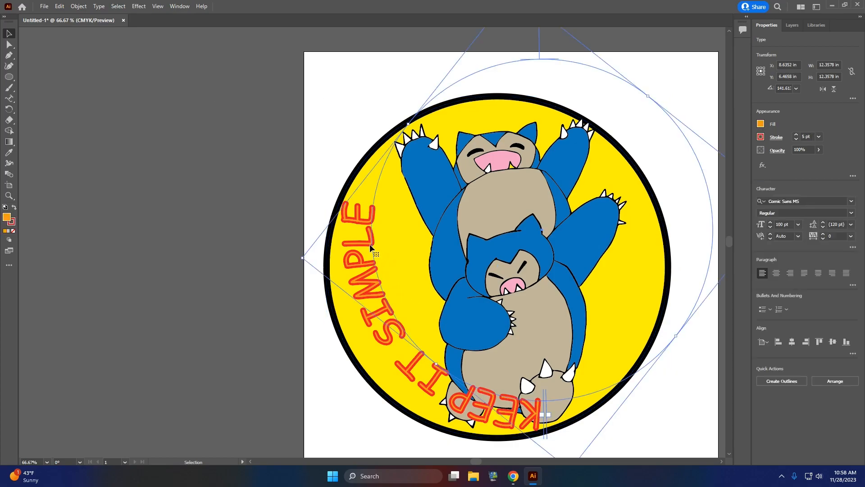
{"action": "key", "text": "ctrl+c"}
{"action": "key", "text": "ctrl+v"}
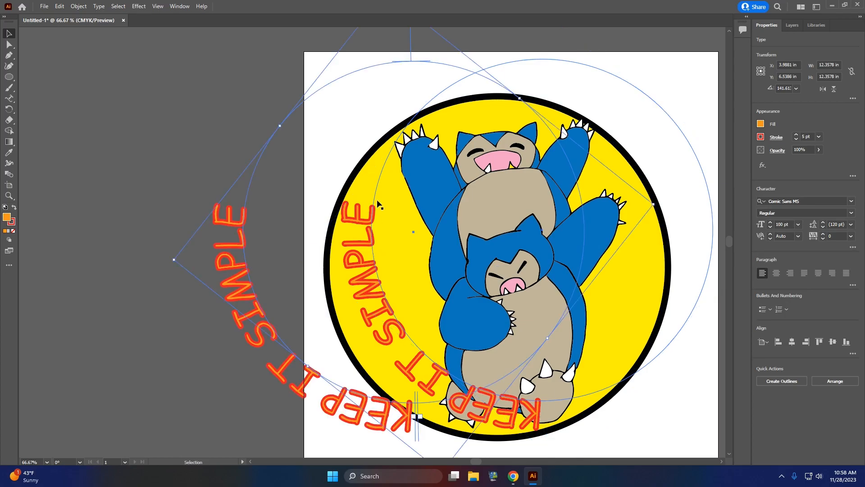
{"action": "left_click_drag", "start_coordinate": [658, 204], "coordinate": [264, 224]}
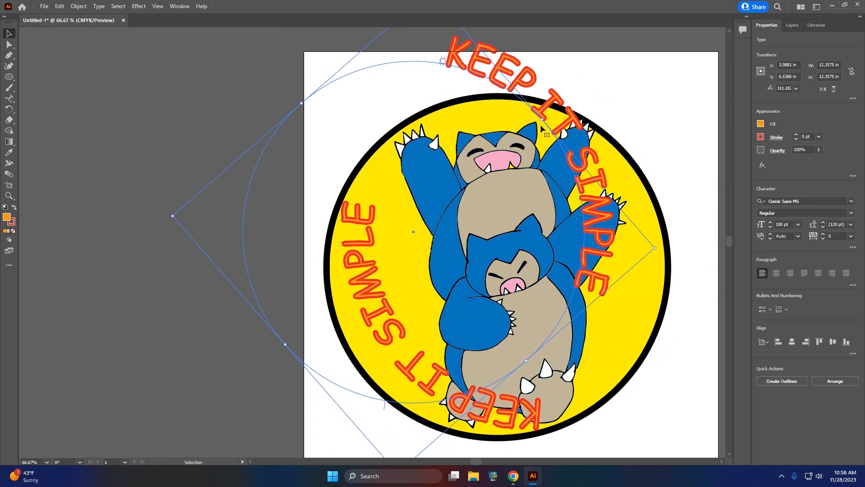
Step: Fit the text copy along the circle's upper-right inner edge, shrinking its path to about 11.89 by 11.75 in
{"action": "left_click_drag", "start_coordinate": [579, 137], "coordinate": [620, 184]}
{"action": "left_click_drag", "start_coordinate": [649, 285], "coordinate": [640, 284]}
{"action": "left_click_drag", "start_coordinate": [340, 161], "coordinate": [349, 172]}
{"action": "left_click_drag", "start_coordinate": [569, 416], "coordinate": [558, 405]}
{"action": "left_click_drag", "start_coordinate": [597, 184], "coordinate": [610, 182]}
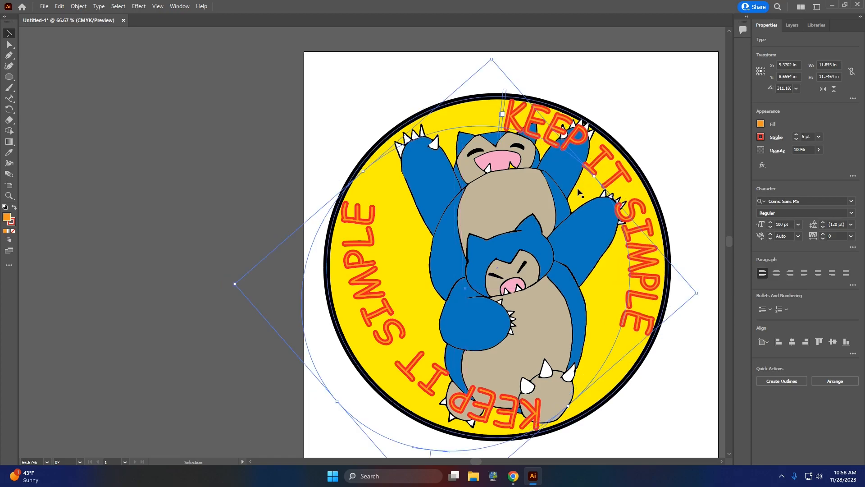
Step: Shrink the original text to about 95 pt on a path about 11.37 by 11.51 in, fitted inside the circle's lower-left edge
{"action": "left_click", "coordinate": [373, 317]}
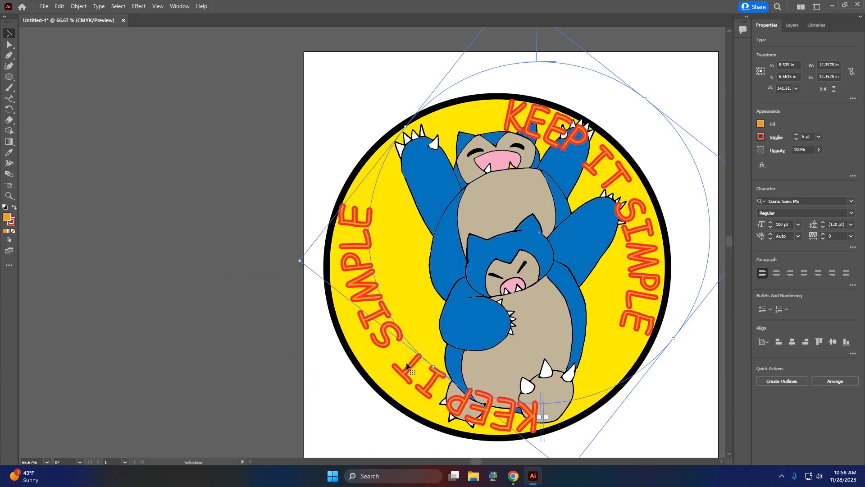
{"action": "left_click_drag", "start_coordinate": [673, 337], "coordinate": [647, 318]}
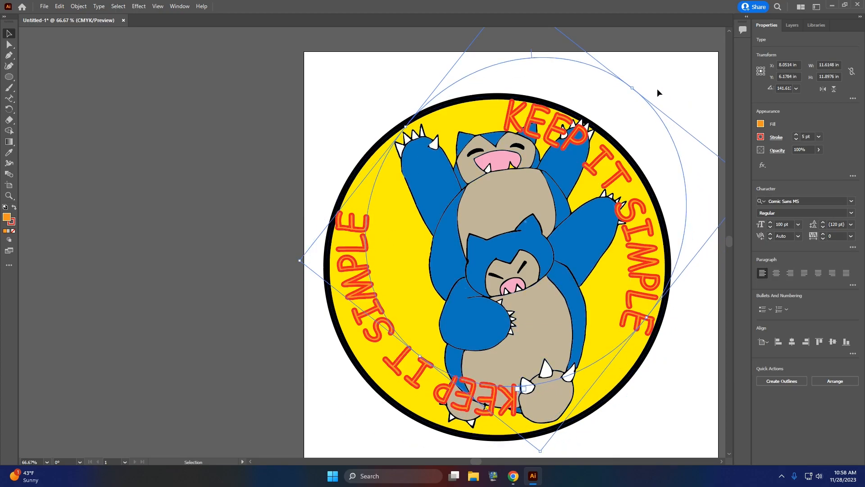
{"action": "left_click_drag", "start_coordinate": [633, 89], "coordinate": [627, 96]}
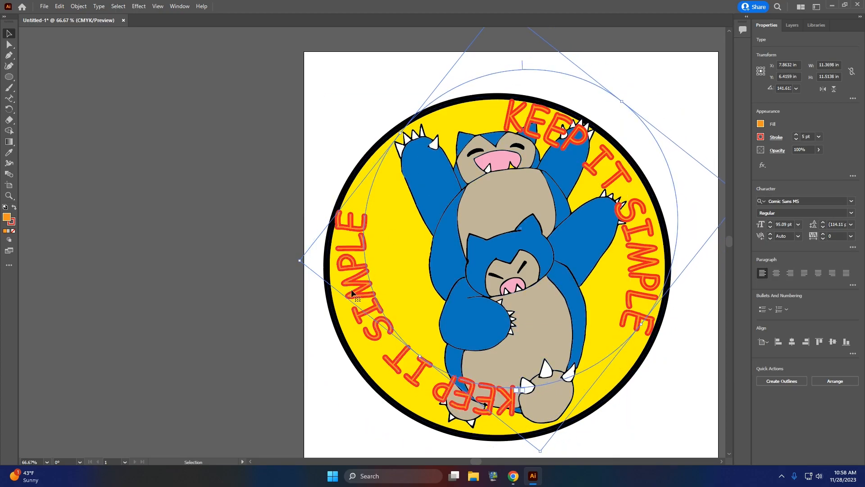
{"action": "left_click_drag", "start_coordinate": [400, 357], "coordinate": [400, 368]}
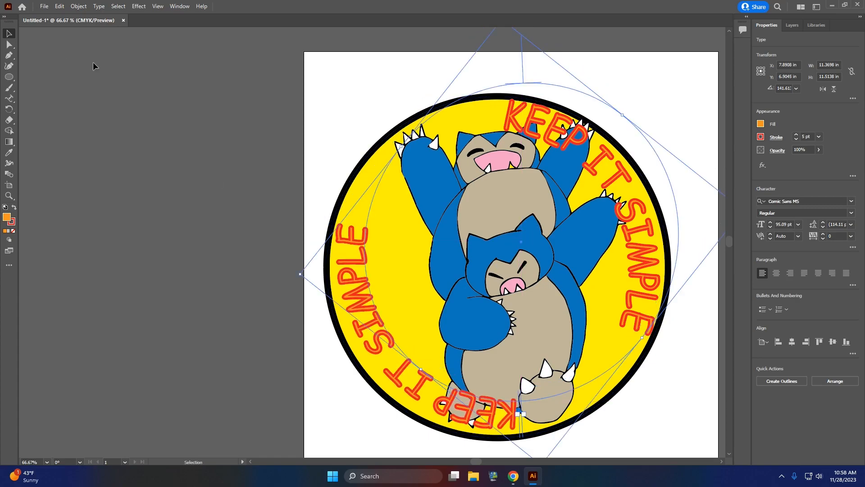
Step: Export the design to the Desktop as a PNG named "Your name and sticker design 2" at 72 ppi with a white background
{"action": "left_click", "coordinate": [44, 7]}
{"action": "mouse_move", "coordinate": [122, 185]}
{"action": "left_click", "coordinate": [180, 193]}
{"action": "left_click", "coordinate": [206, 216]}
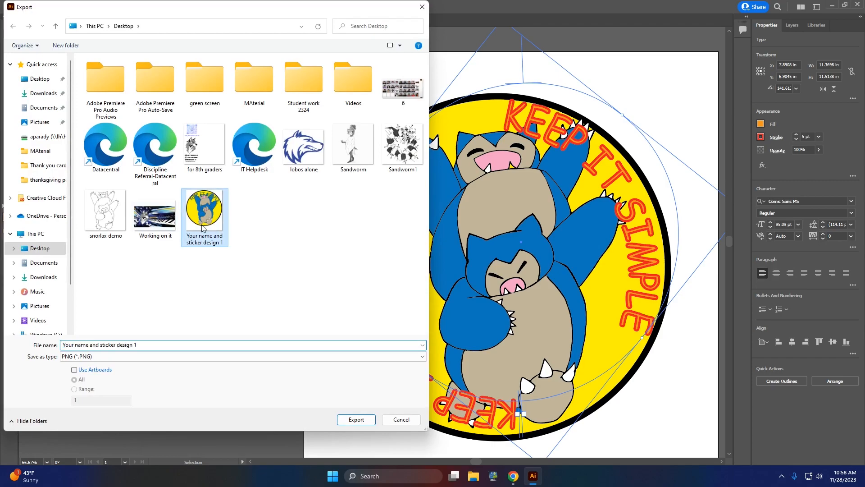
{"action": "left_click", "coordinate": [148, 346]}
{"action": "double_click", "coordinate": [148, 345]}
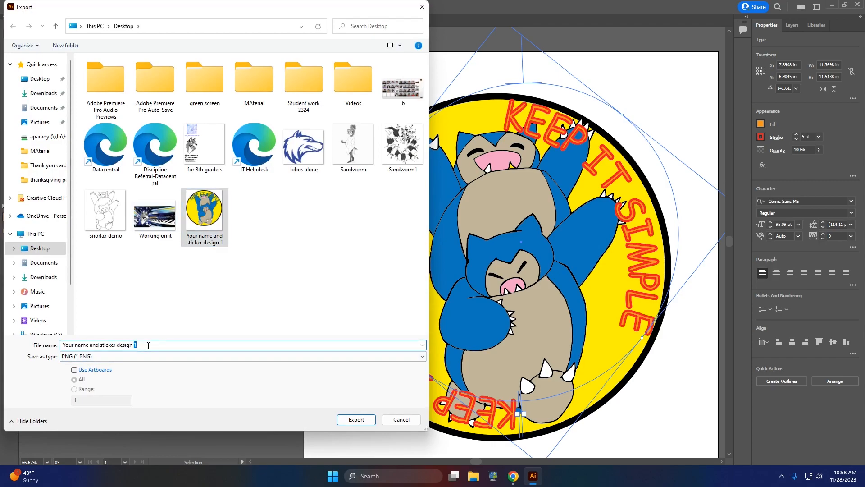
{"action": "type", "text": "2"}
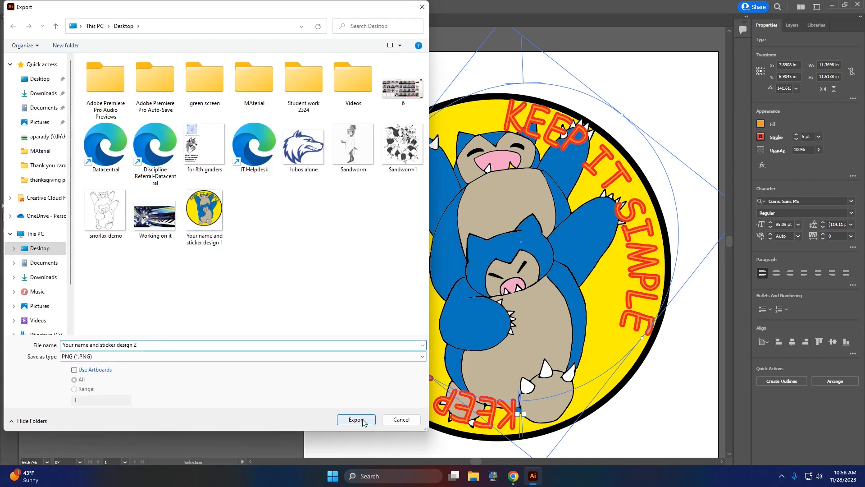
{"action": "left_click", "coordinate": [356, 419]}
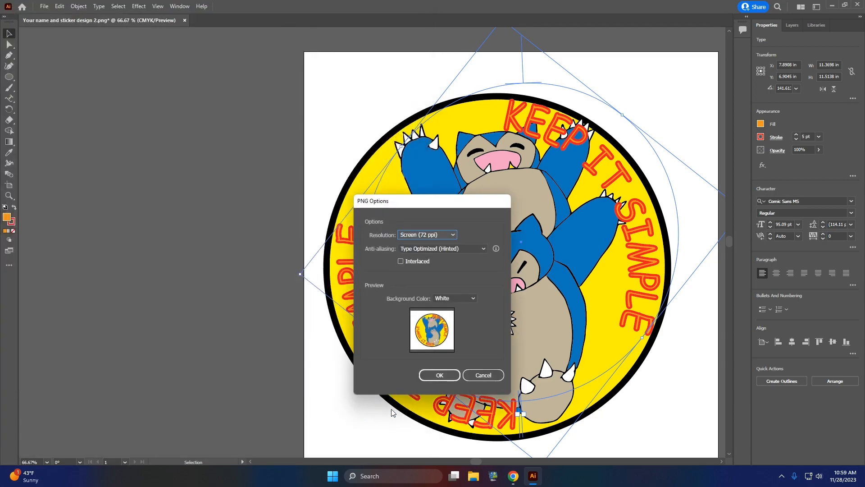
{"action": "left_click", "coordinate": [453, 376]}
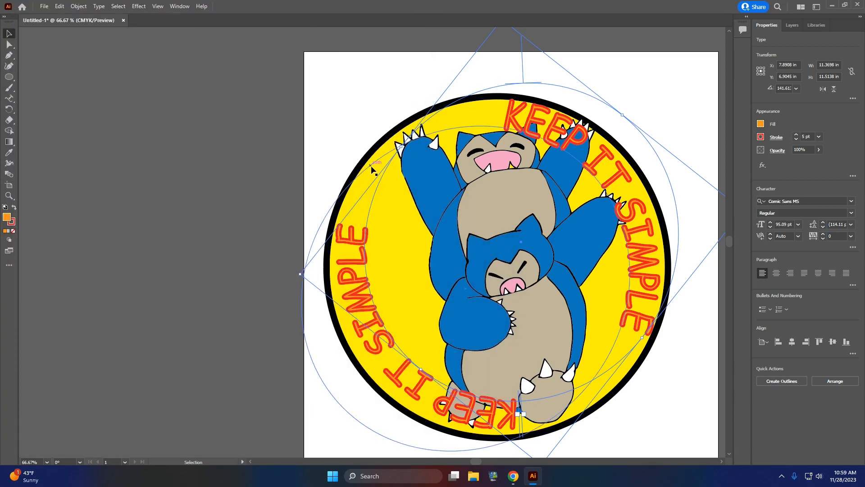
Step: Change the large circle's fill to green
{"action": "left_click", "coordinate": [620, 379]}
{"action": "left_click", "coordinate": [760, 124]}
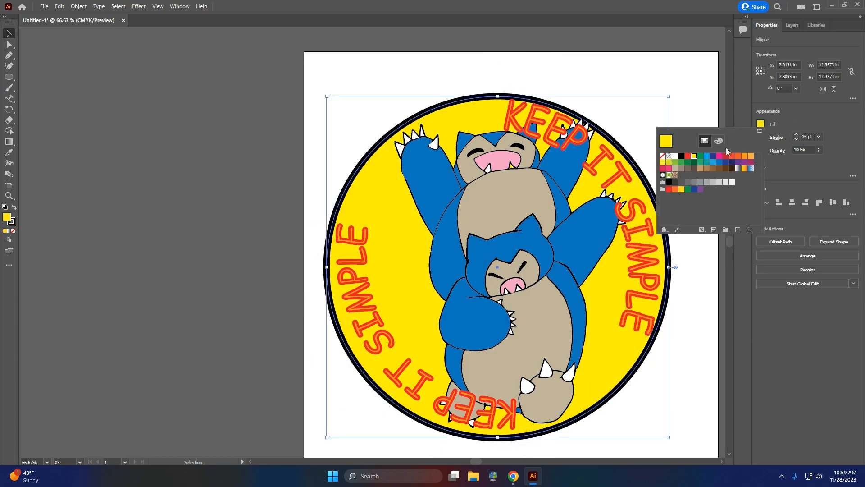
{"action": "left_click", "coordinate": [701, 163]}
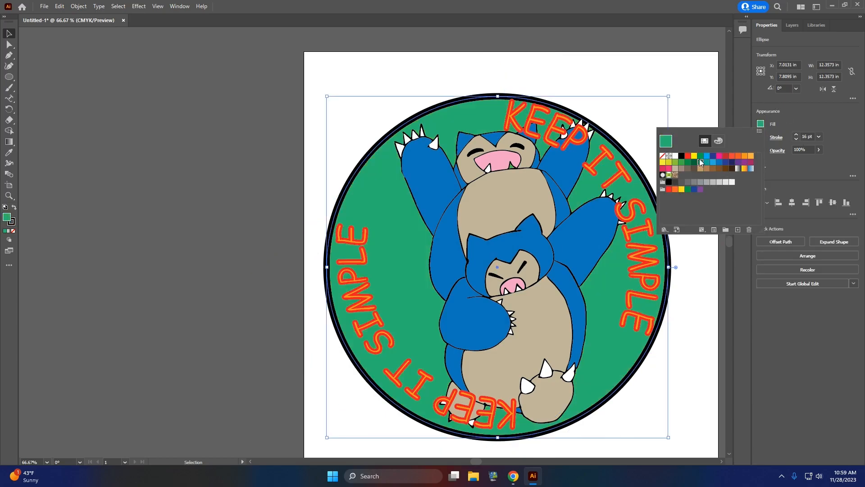
{"action": "left_click", "coordinate": [47, 9]}
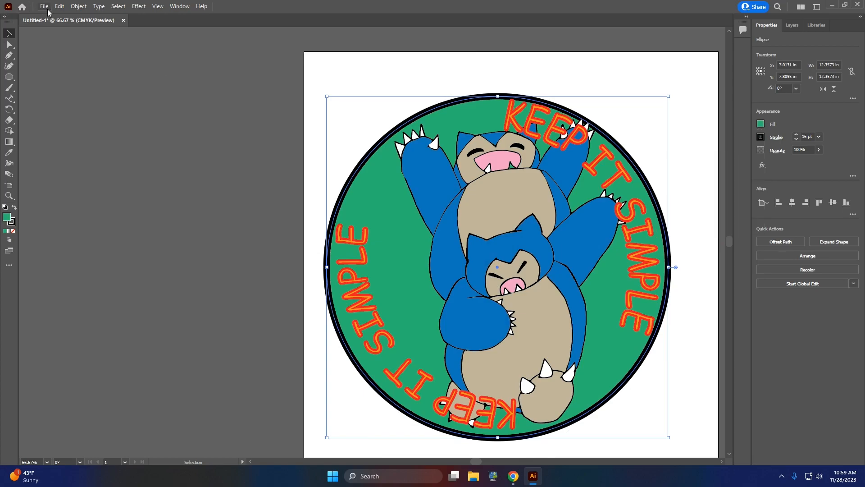
Step: Export the green version to the Desktop as a PNG named "Your name and sticker design 3" at 72 ppi with a white background
{"action": "left_click", "coordinate": [48, 6]}
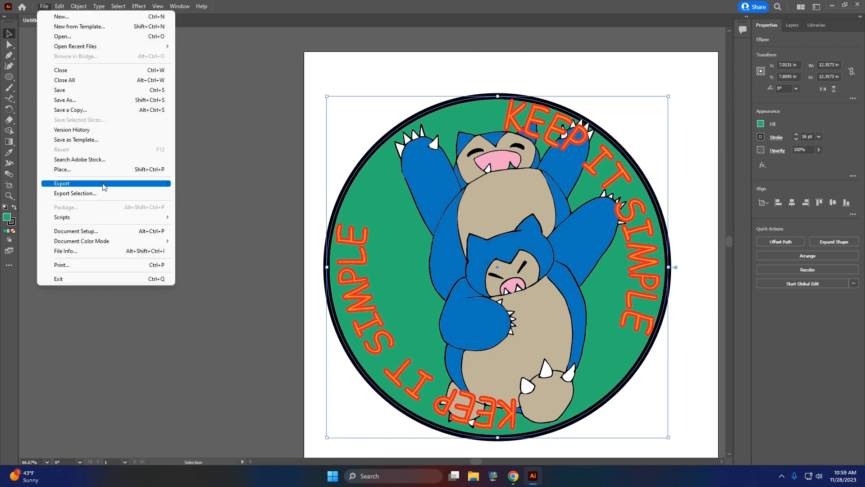
{"action": "mouse_move", "coordinate": [102, 184]}
{"action": "left_click", "coordinate": [202, 194]}
{"action": "left_click", "coordinate": [254, 214]}
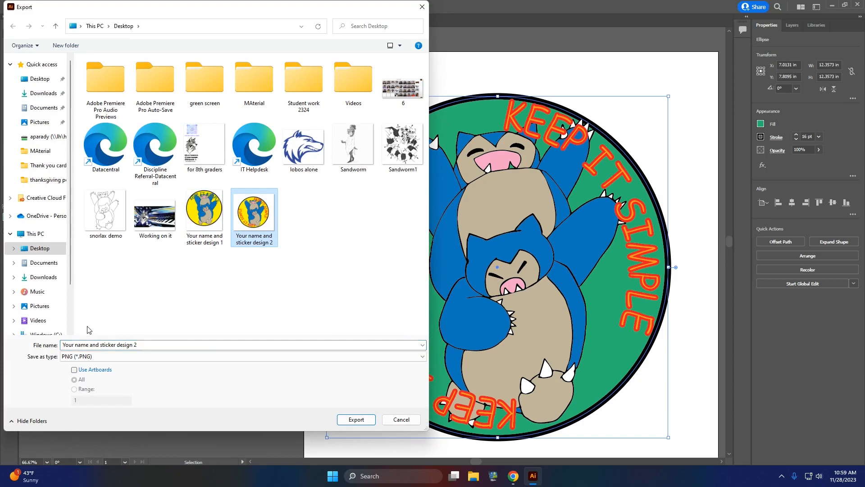
{"action": "left_click", "coordinate": [156, 347]}
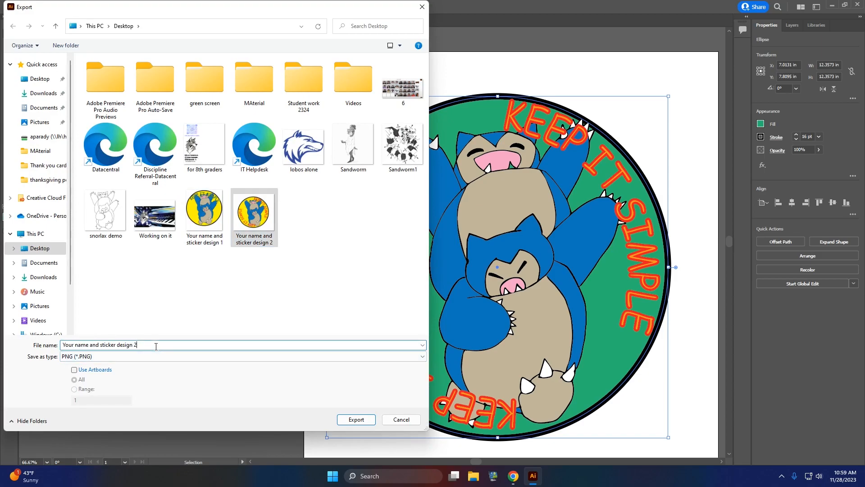
{"action": "key", "text": "BackSpace"}
{"action": "type", "text": "3"}
{"action": "key", "text": "Return"}
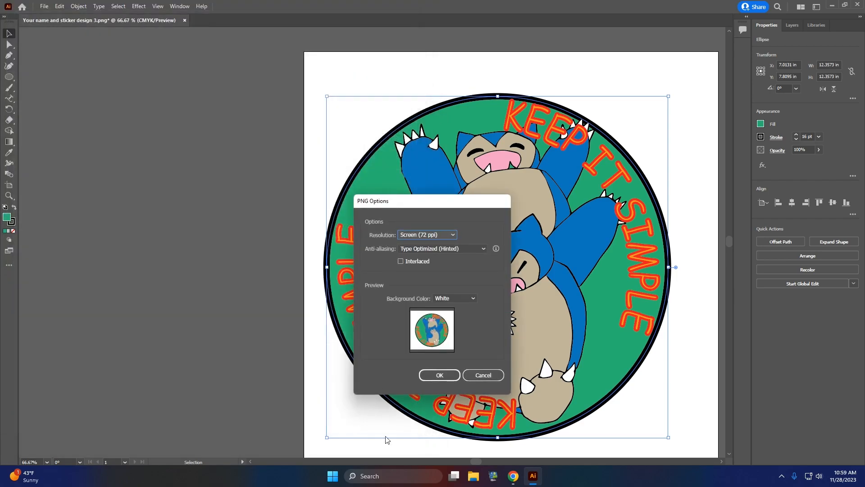
{"action": "left_click", "coordinate": [439, 375]}
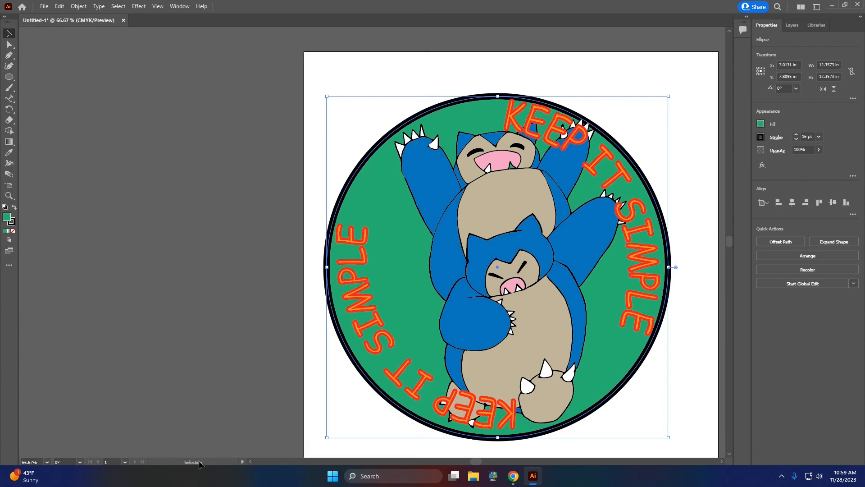
{"action": "mouse_move", "coordinate": [513, 476]}
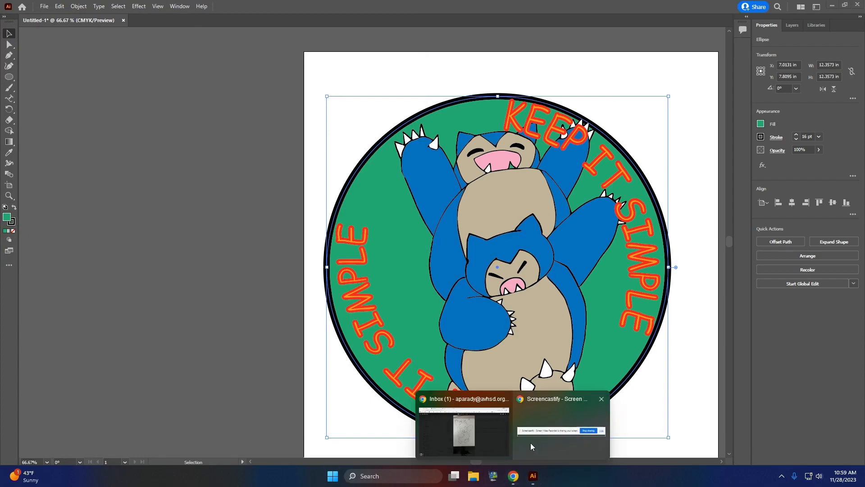
{"action": "left_click", "coordinate": [559, 435]}
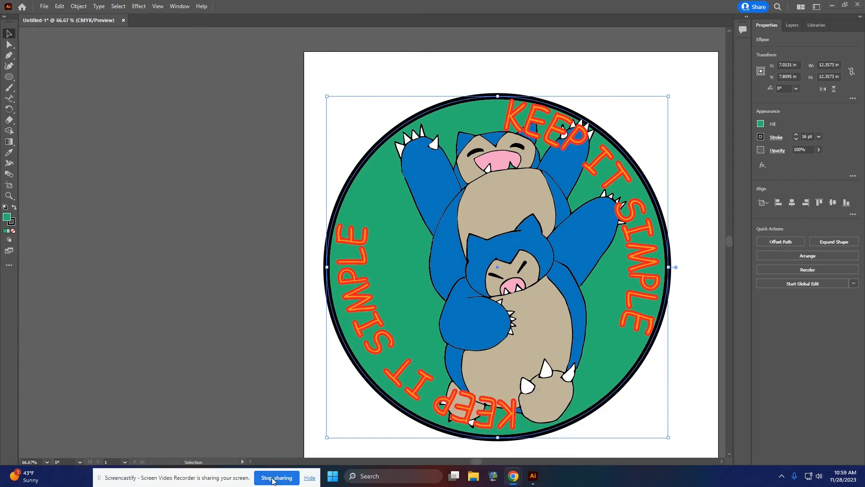